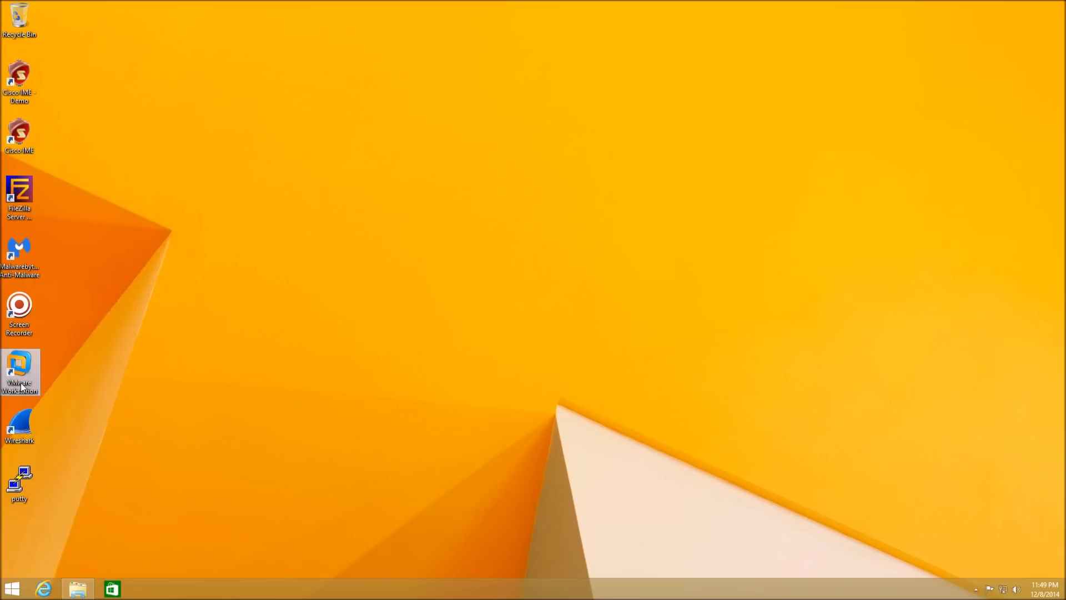
- Launch VMware Workstation from its desktop icon
click(23, 374)
double_click(23, 374)
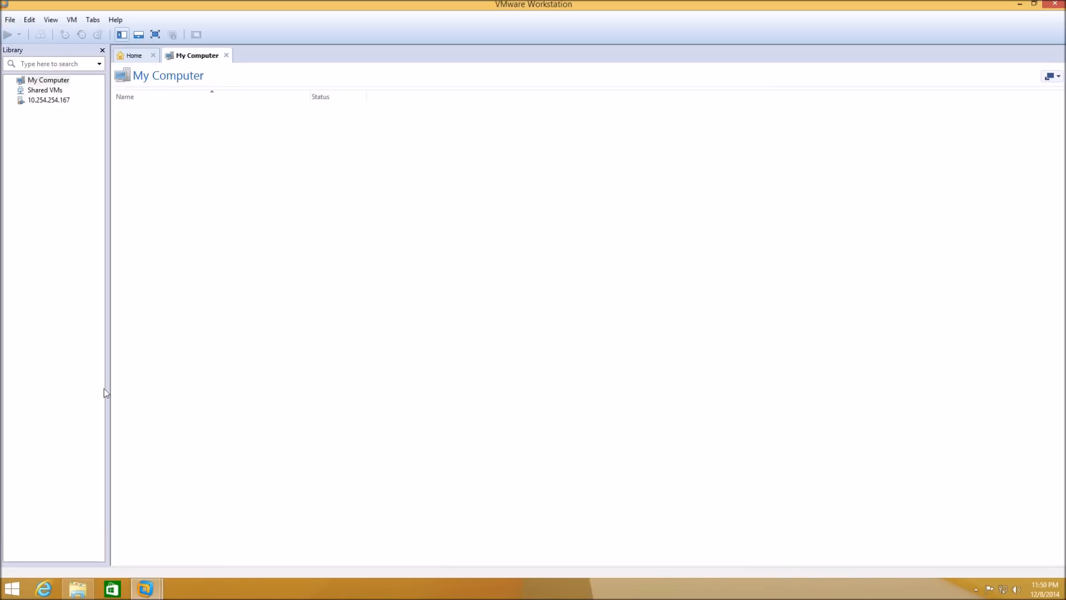
- In the Virtual Network Editor, give VMnet1 subnet 172.16.1.0 with local DHCP disabled, and apply
click(26, 22)
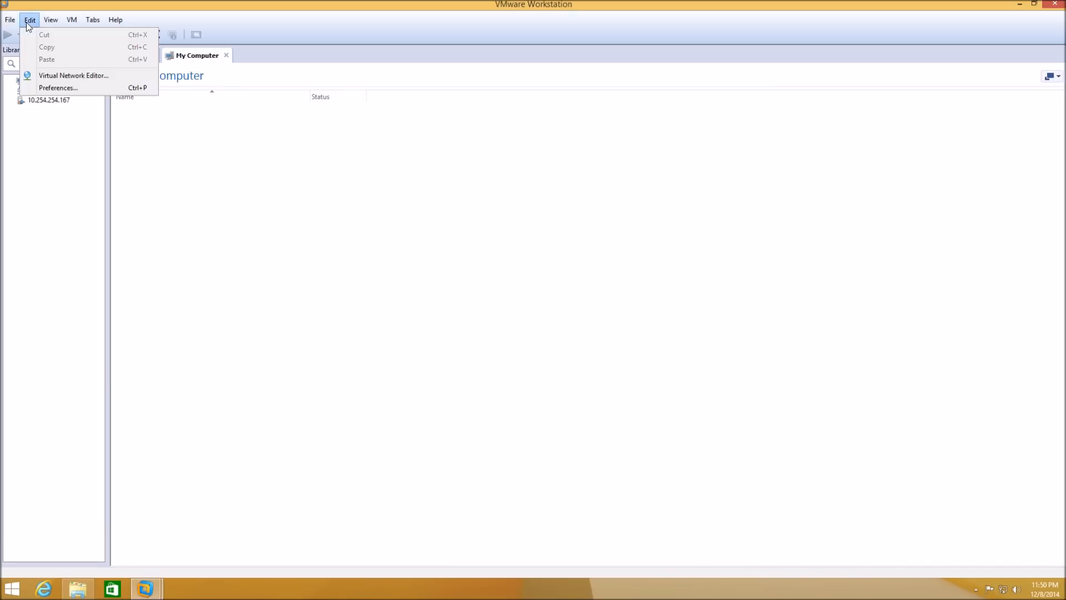
click(41, 78)
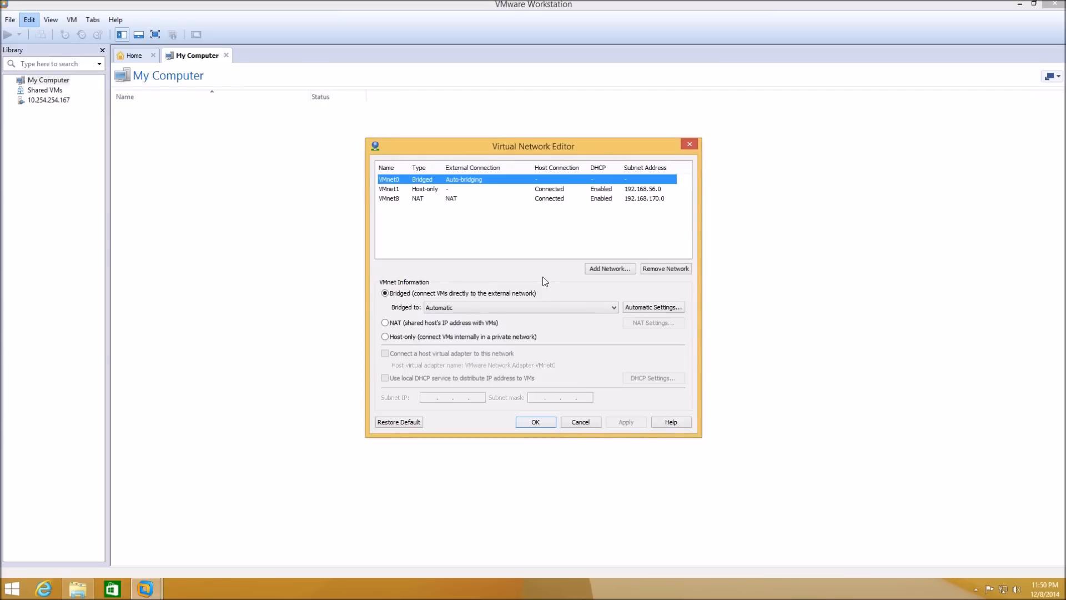
click(434, 190)
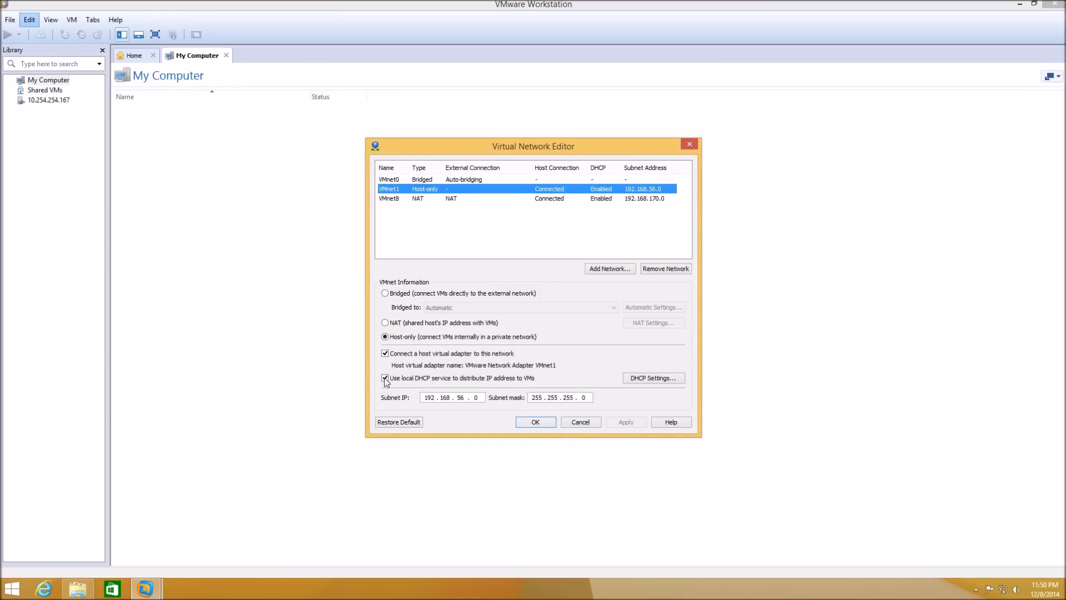
click(438, 397)
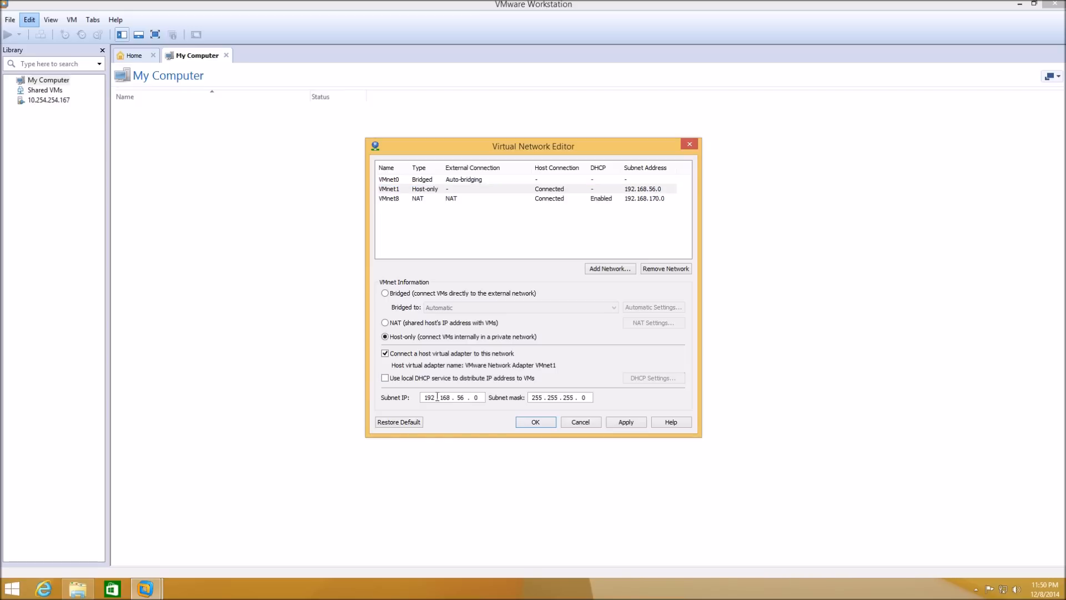
drag(437, 396, 372, 394)
text(172.16.1)
click(623, 420)
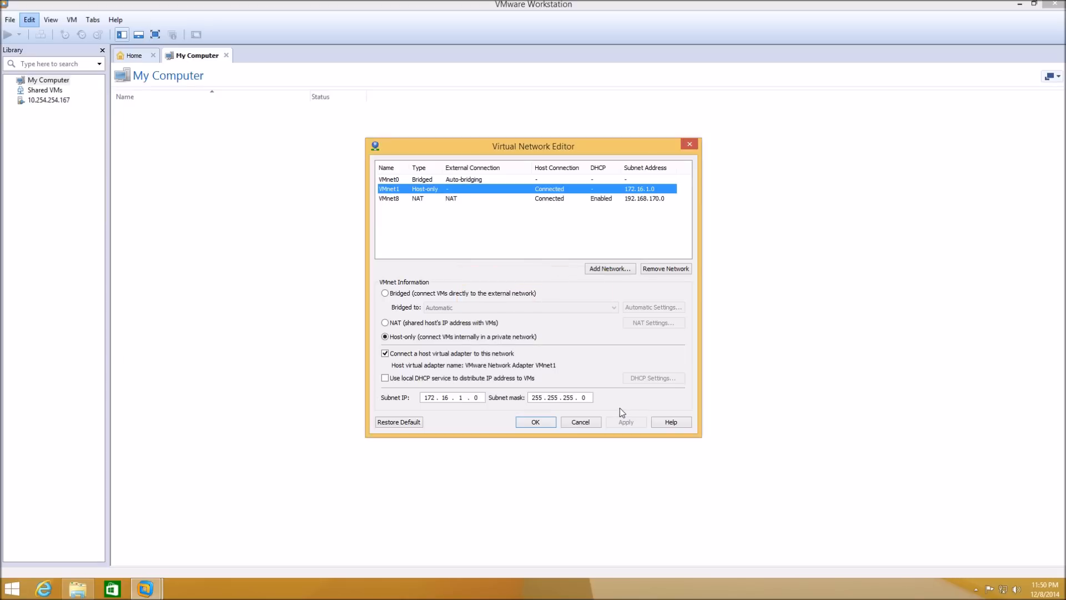
- Add host-only VMnet2 with DHCP unchecked and subnet 172.16.2.0, and apply
click(597, 270)
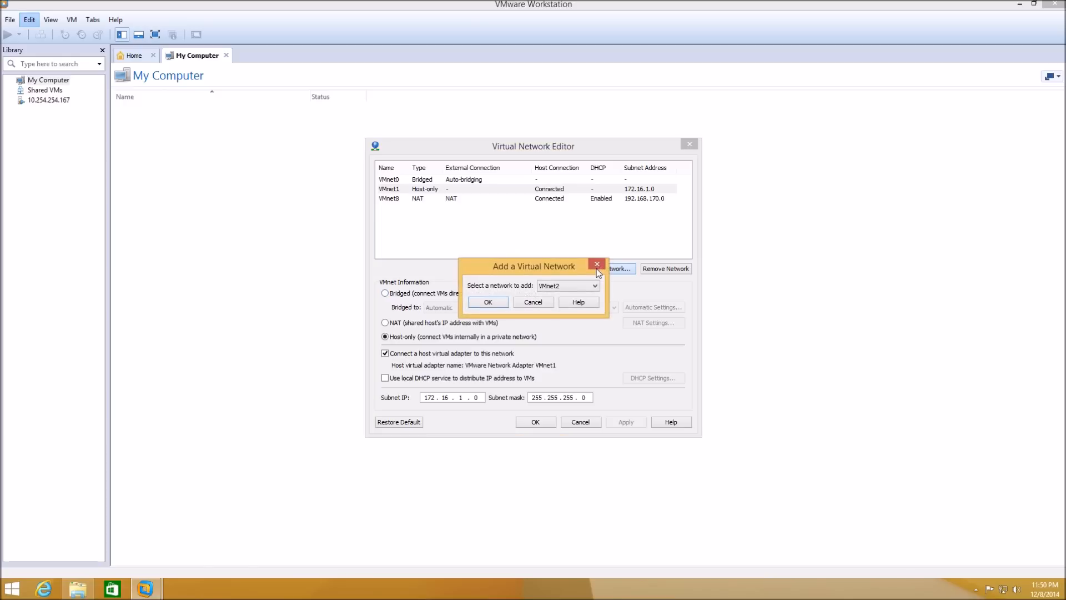
click(493, 301)
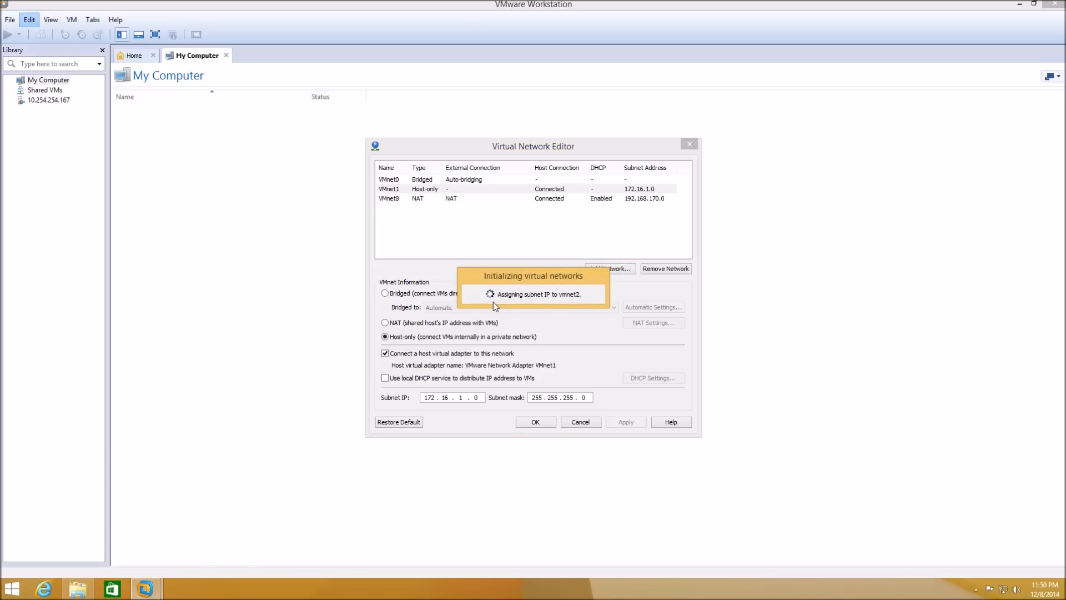
click(385, 378)
click(384, 378)
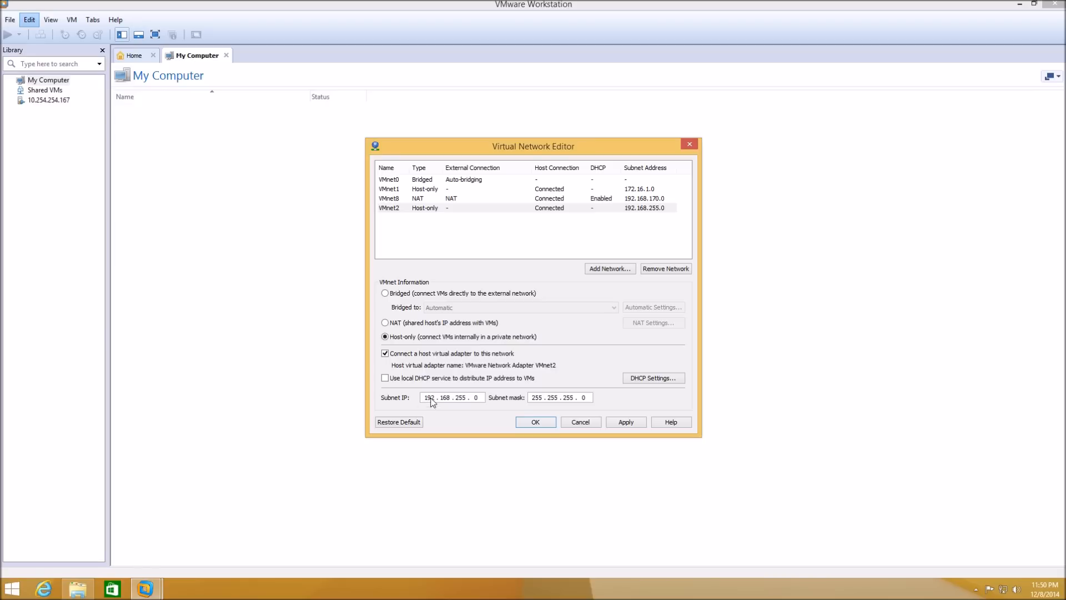
drag(436, 397, 424, 395)
text(1725)
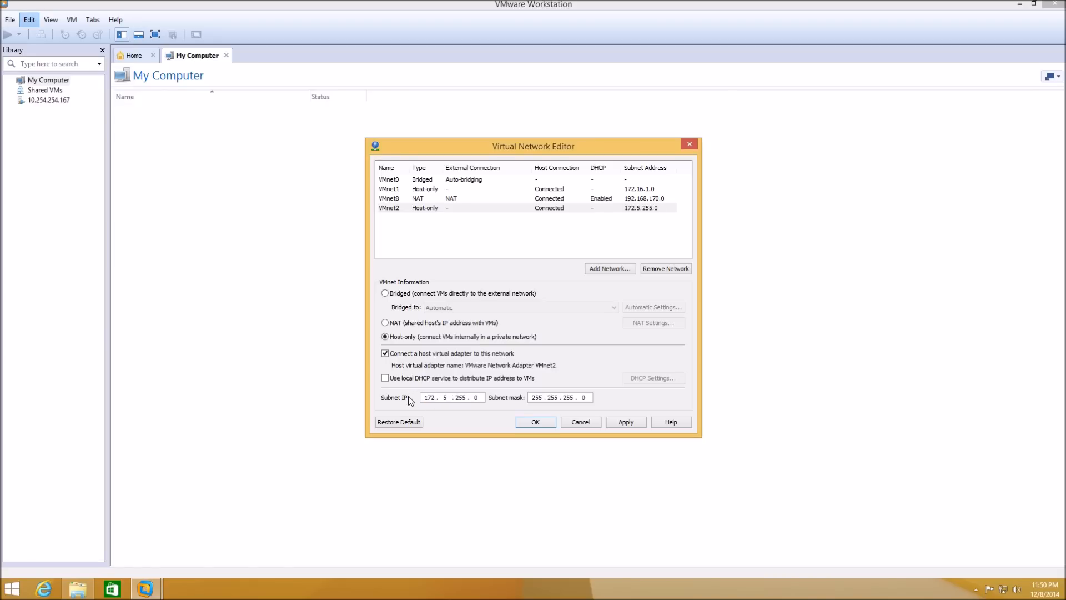
text(16)
key(period)
text(2)
click(621, 422)
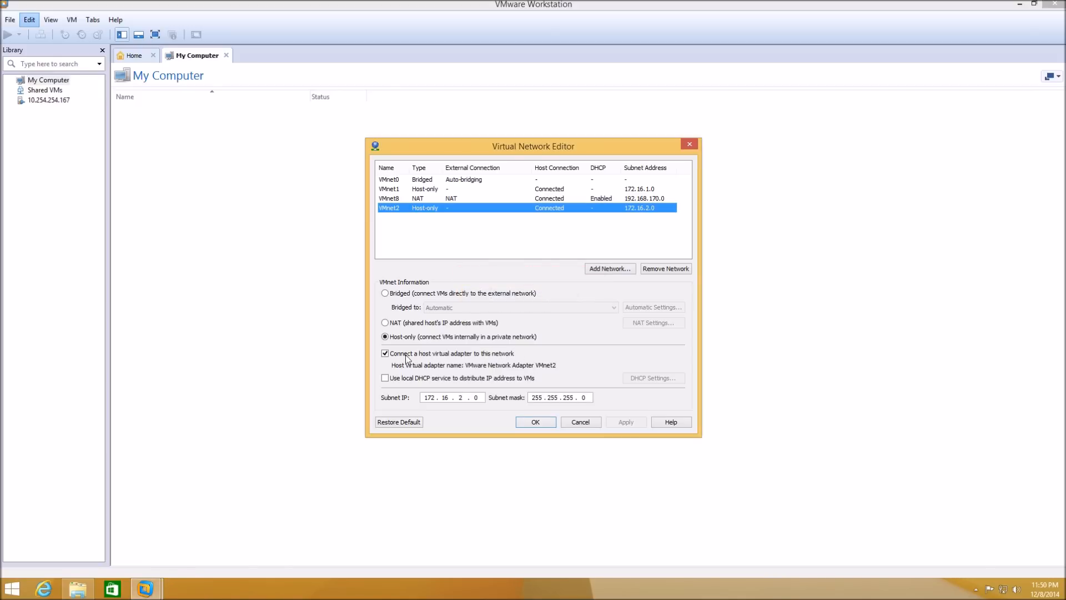
- Add host-only VMnet3 with DHCP unchecked and subnet 172.16.3.0, and apply
click(601, 268)
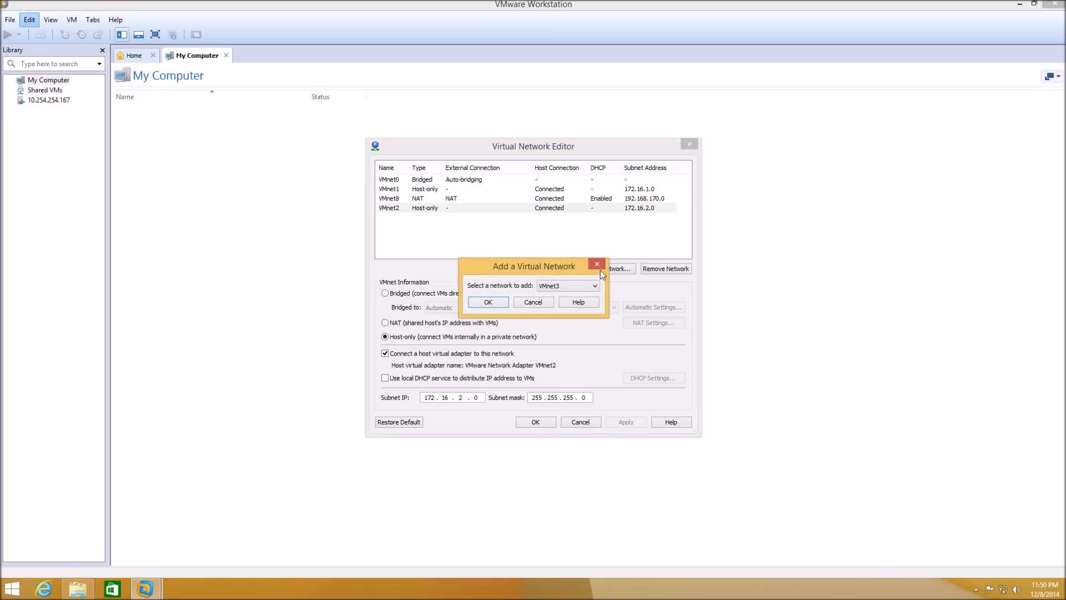
click(488, 303)
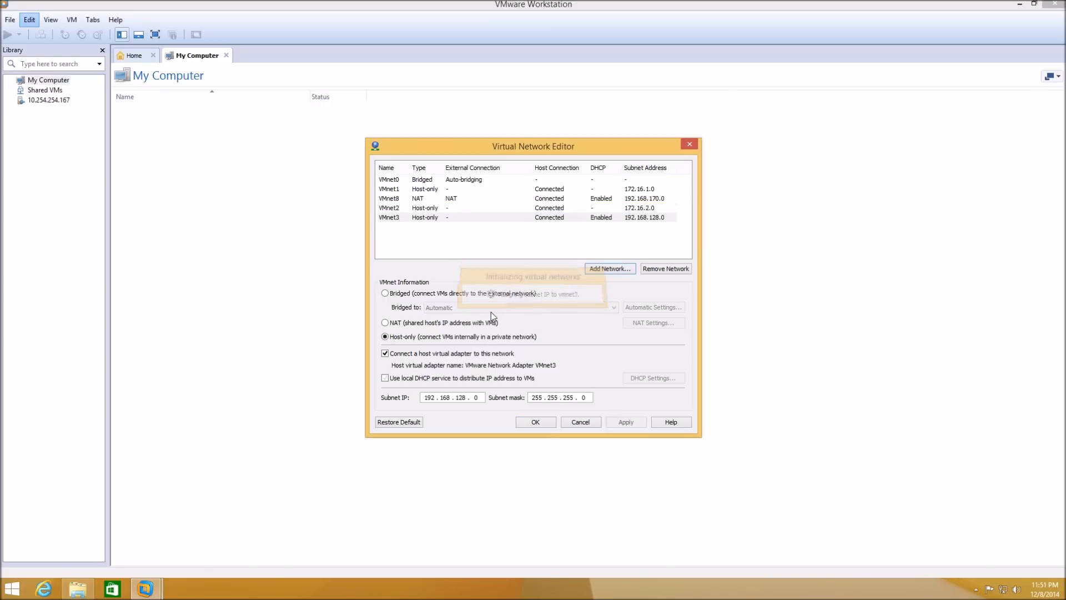
click(385, 378)
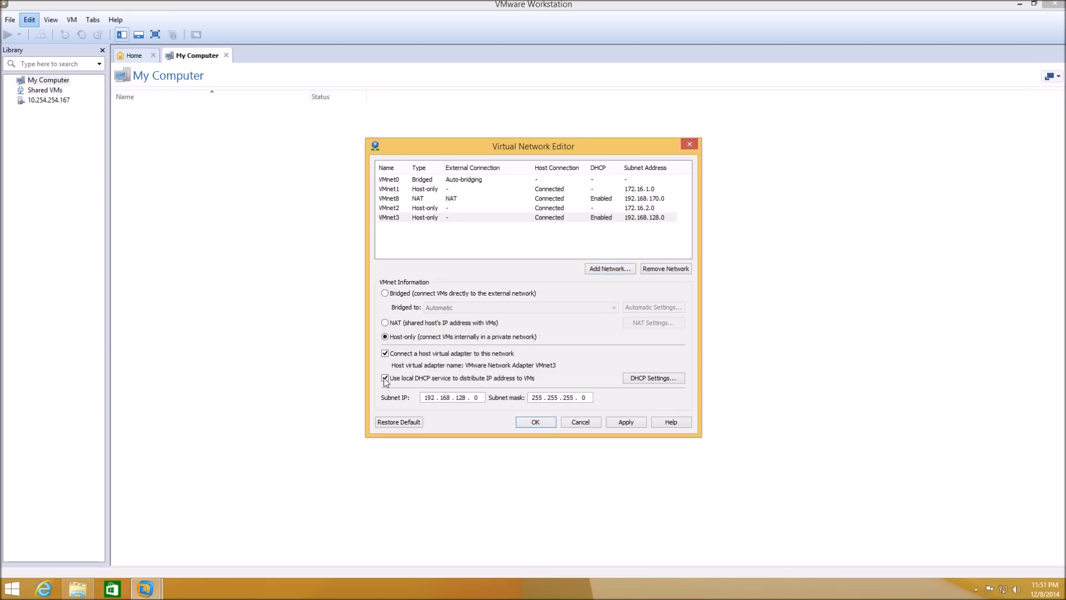
double_click(430, 397)
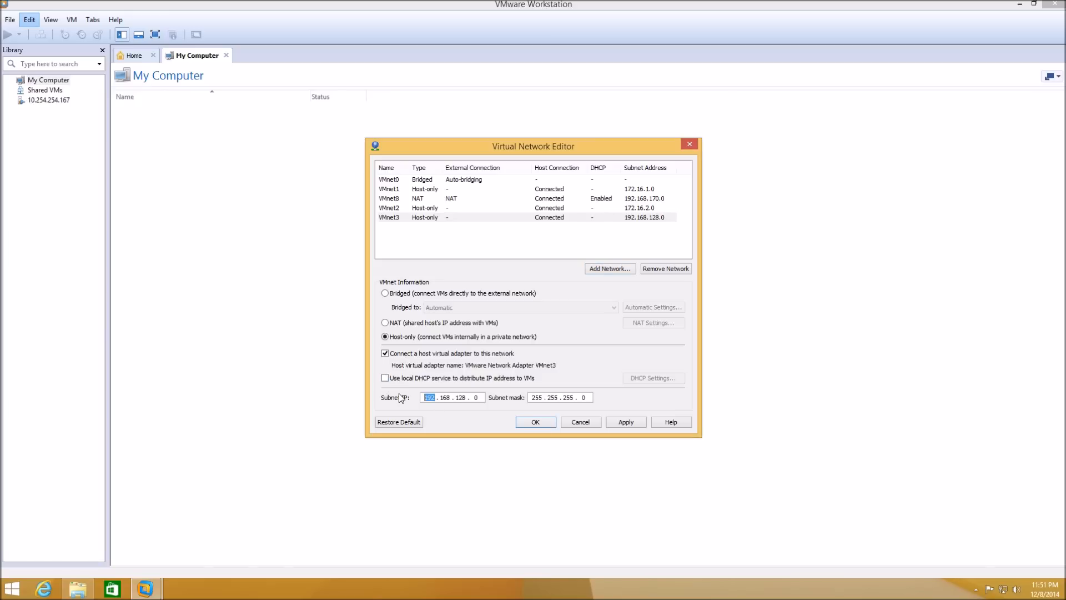
text(172 . 16)
key(period)
text(3)
key(period)
click(625, 422)
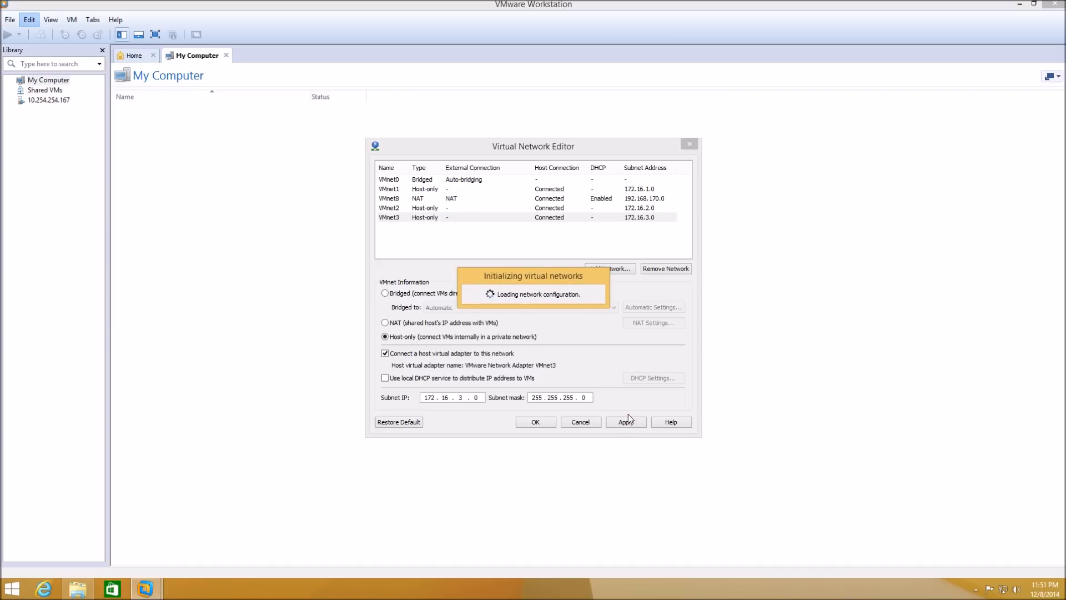
click(597, 269)
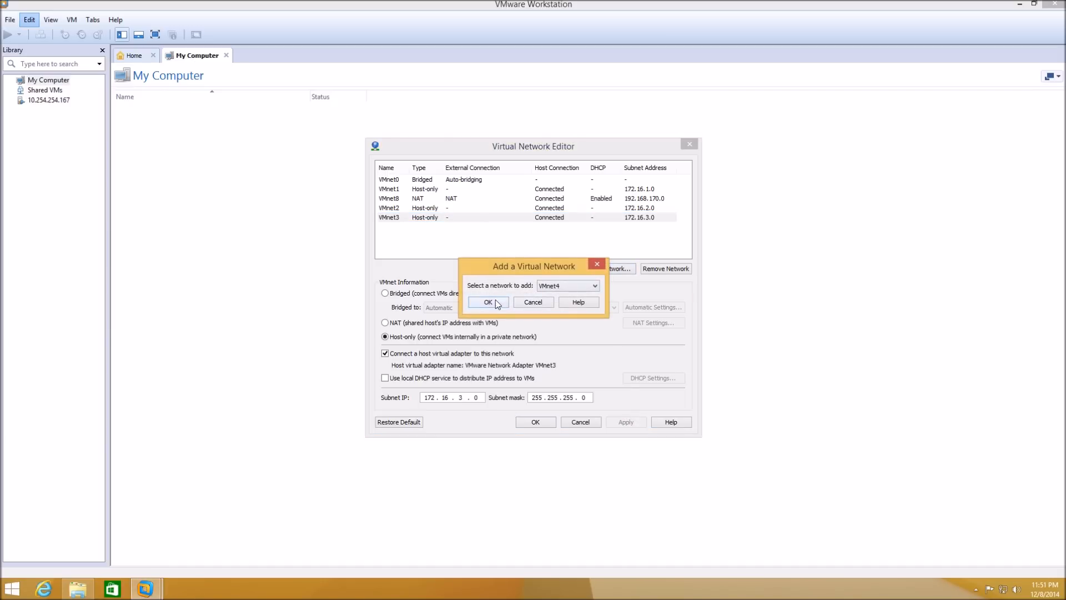
- Add VMnet4 with DHCP off and subnet 172.16.10.0, apply it, and close the editor with OK
click(488, 303)
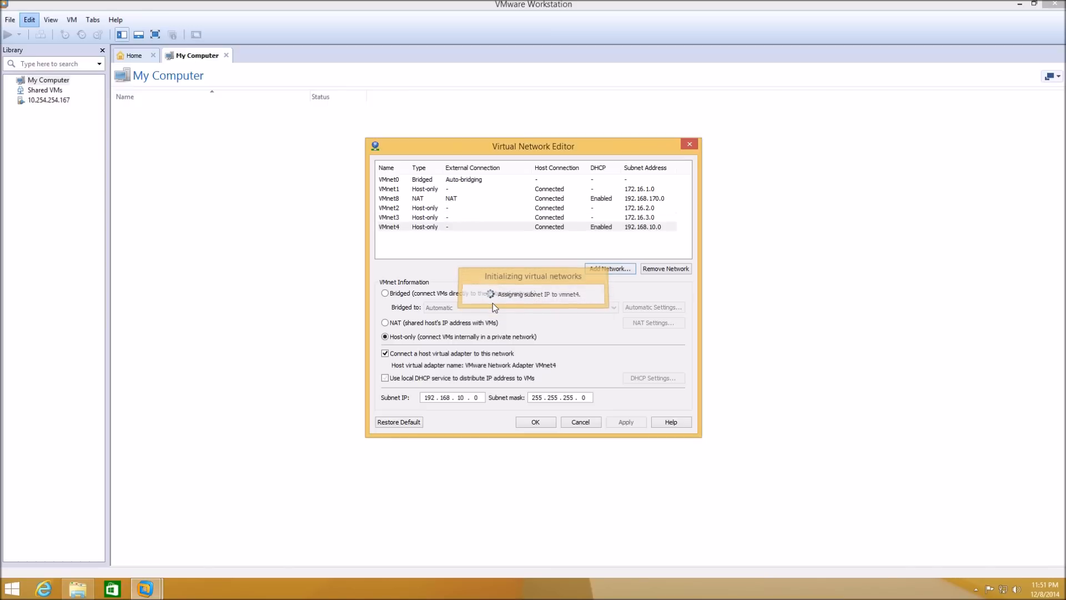
click(385, 379)
click(385, 378)
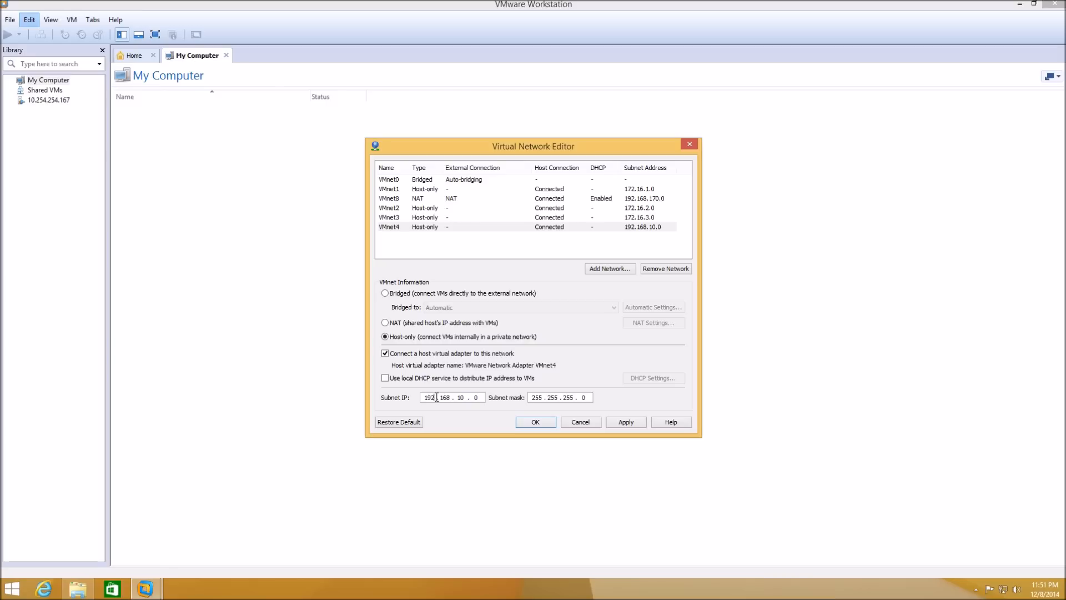
double_click(420, 398)
text(172 . 16)
key(period)
click(626, 423)
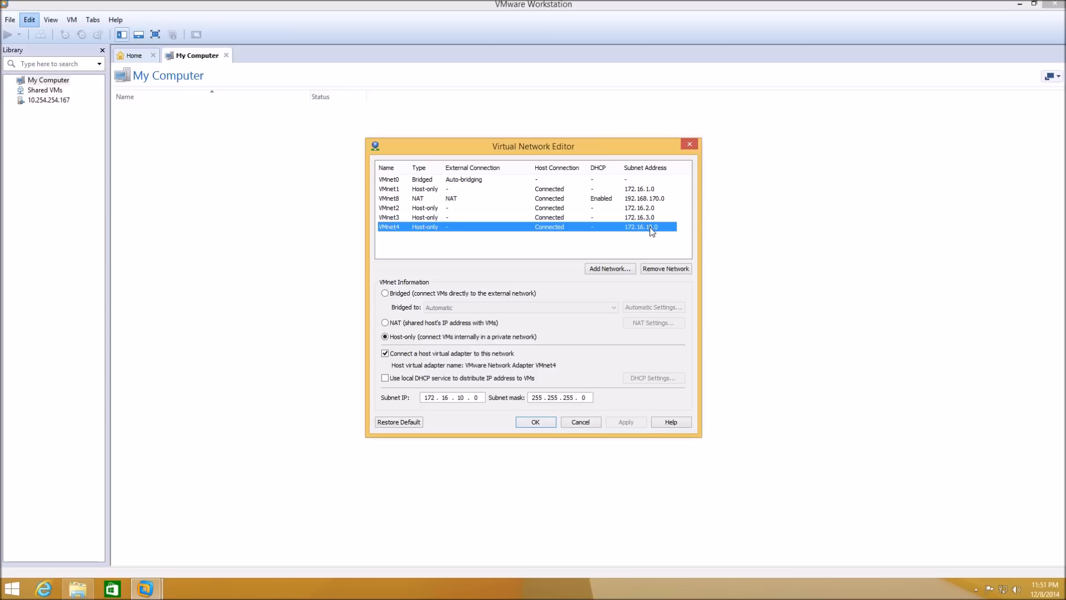
click(540, 423)
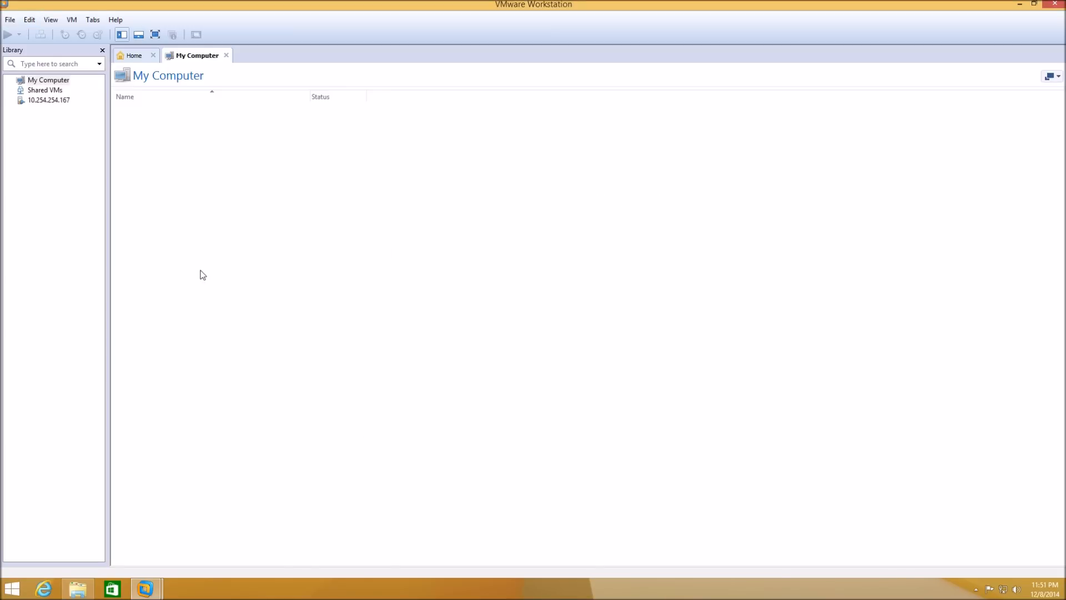
- Import virl-desktop.vV197.pc from C:\VIRL as a virtual machine named CiscoVIRL
click(8, 20)
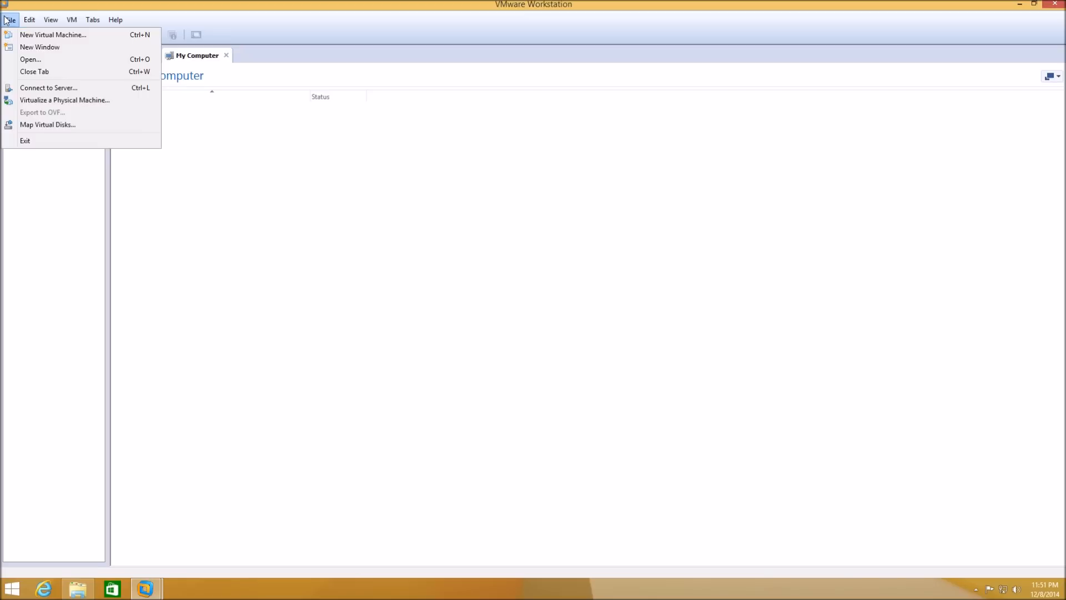
click(25, 62)
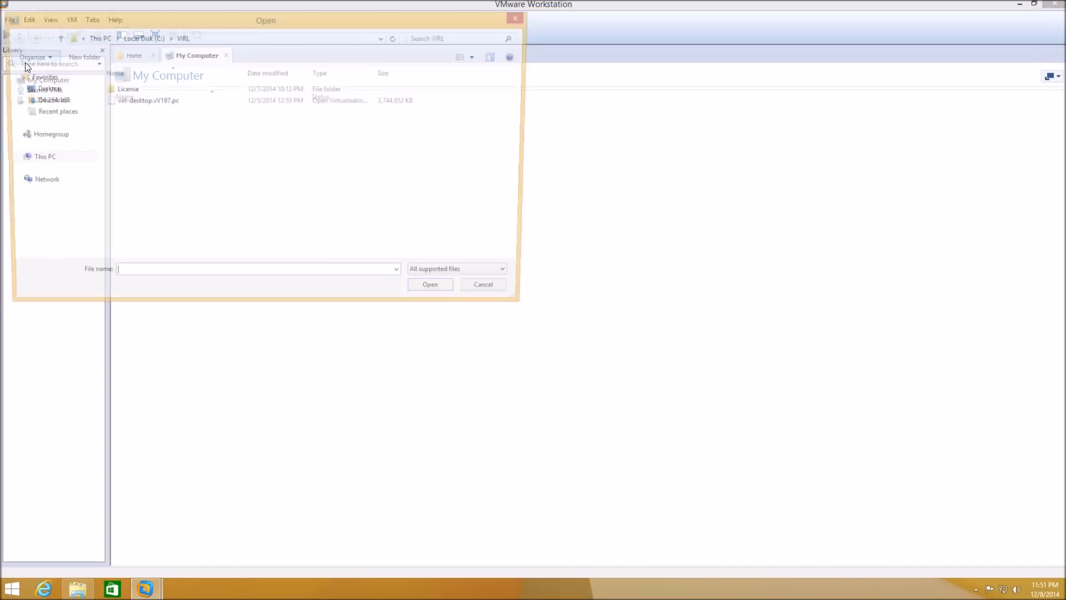
click(138, 103)
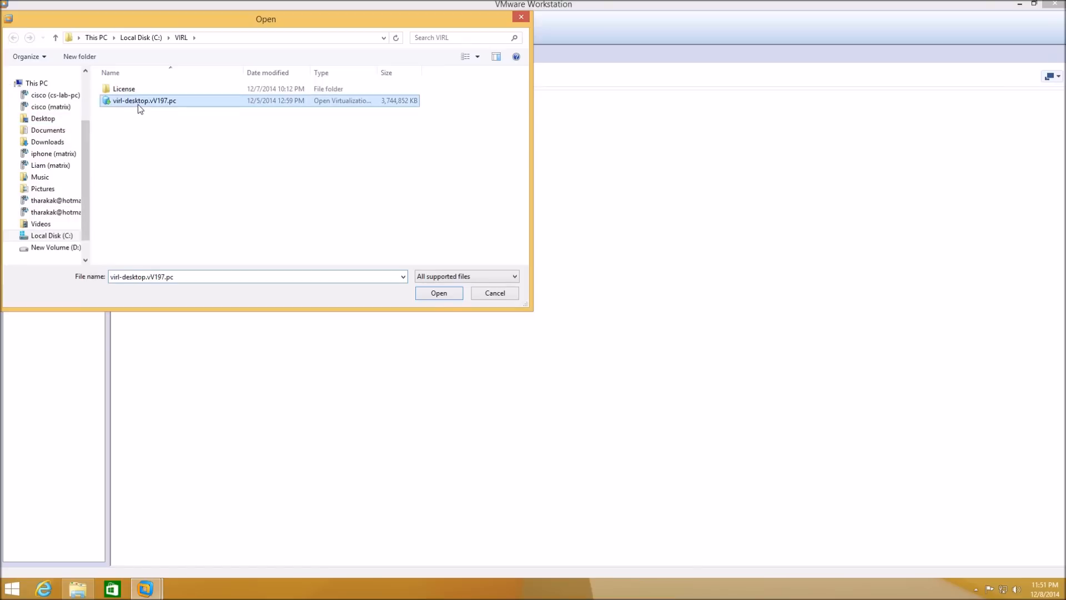
click(444, 294)
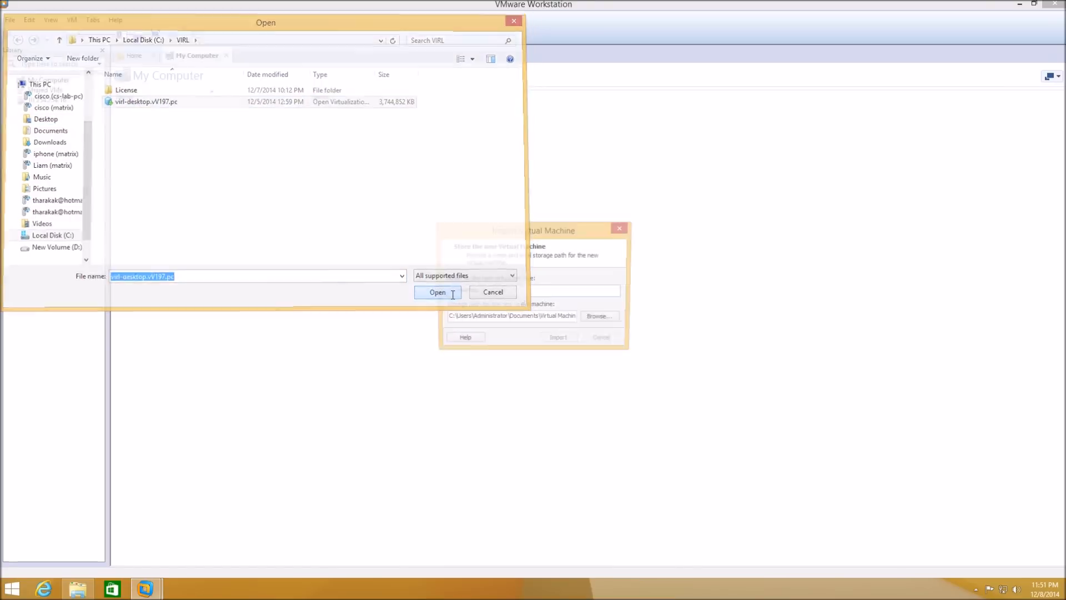
drag(520, 293, 367, 286)
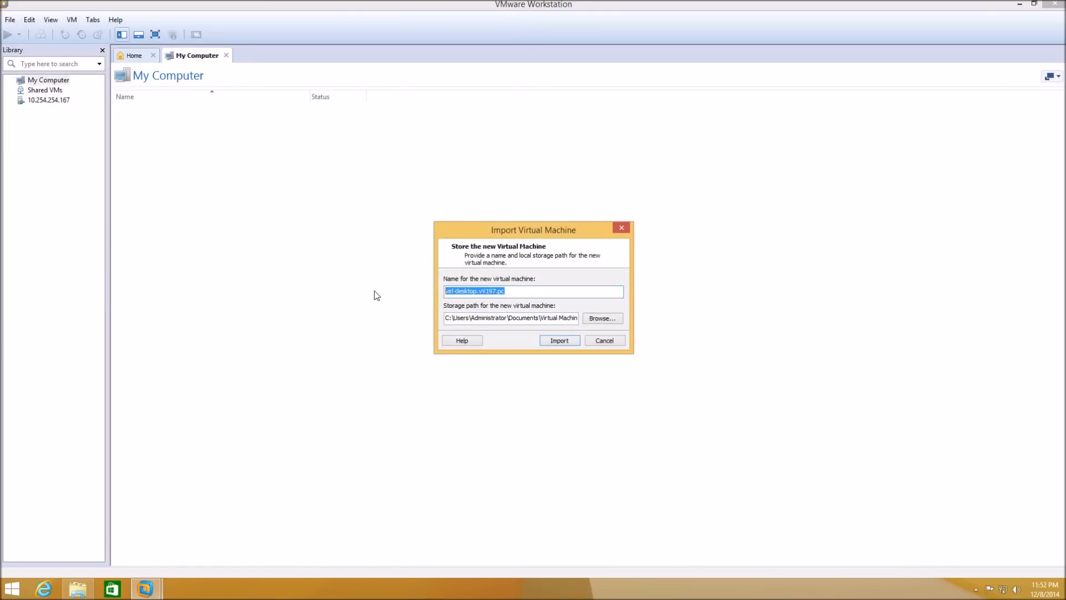
text(CiscoVIRL)
click(553, 341)
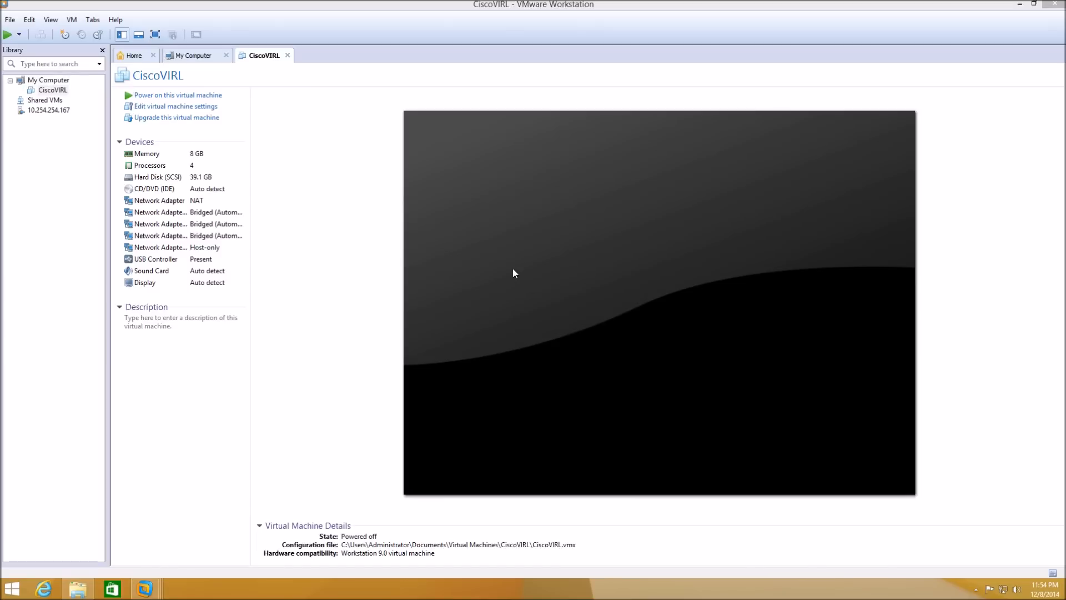
- In CiscoVIRL's settings, bridge network adapter 1 and set adapter 2 to custom VMnet1
click(179, 107)
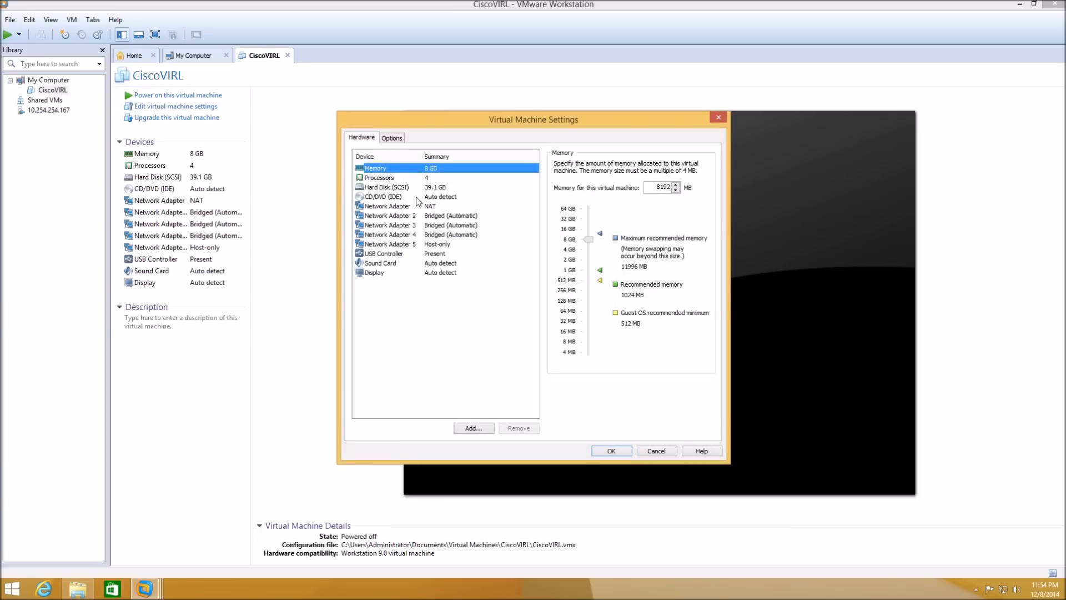
click(414, 207)
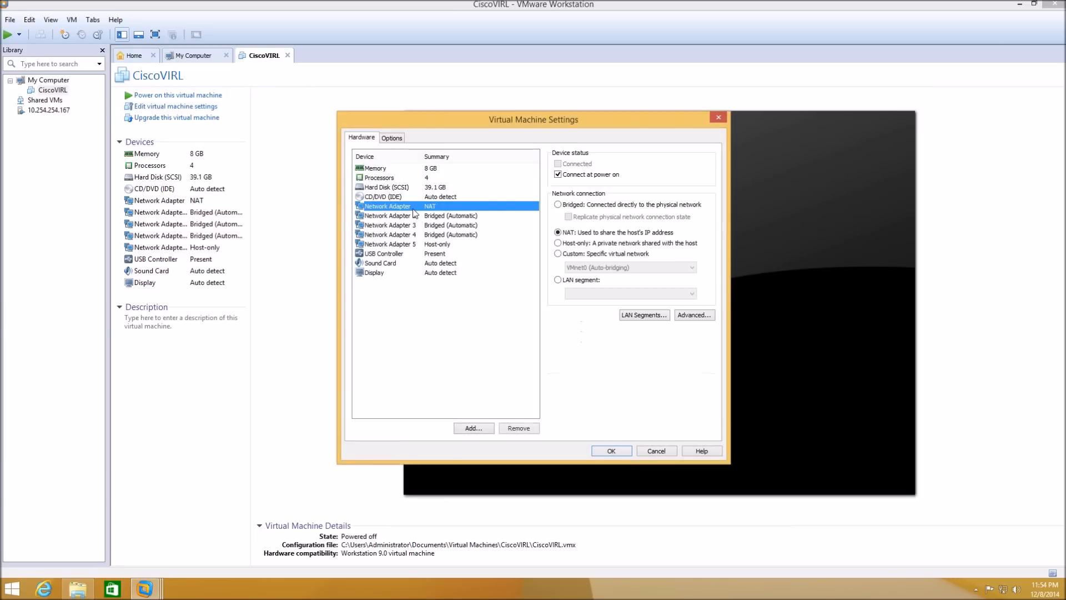
click(558, 204)
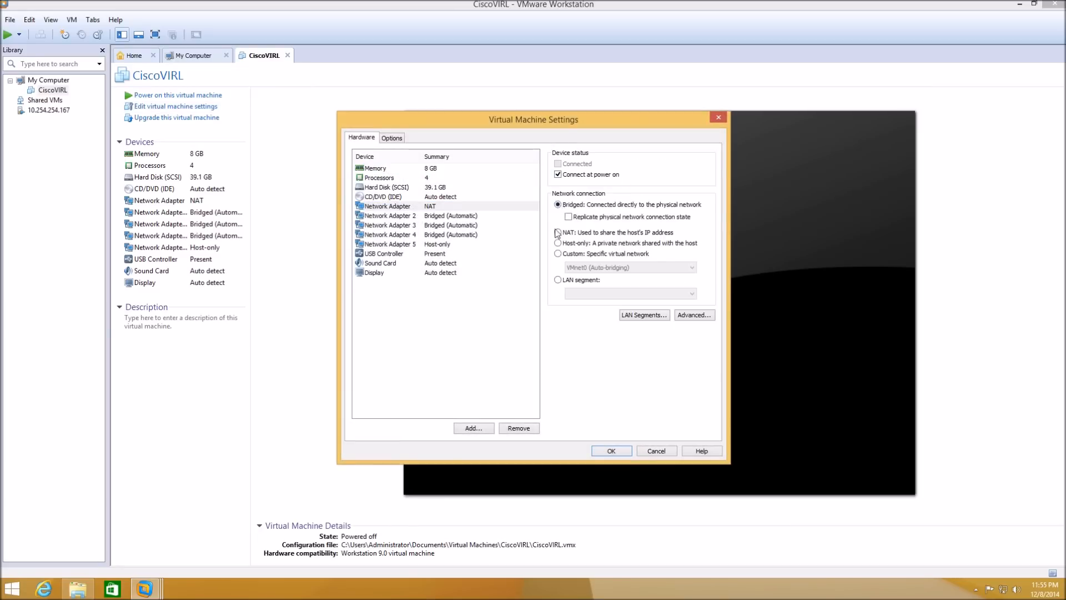
click(429, 217)
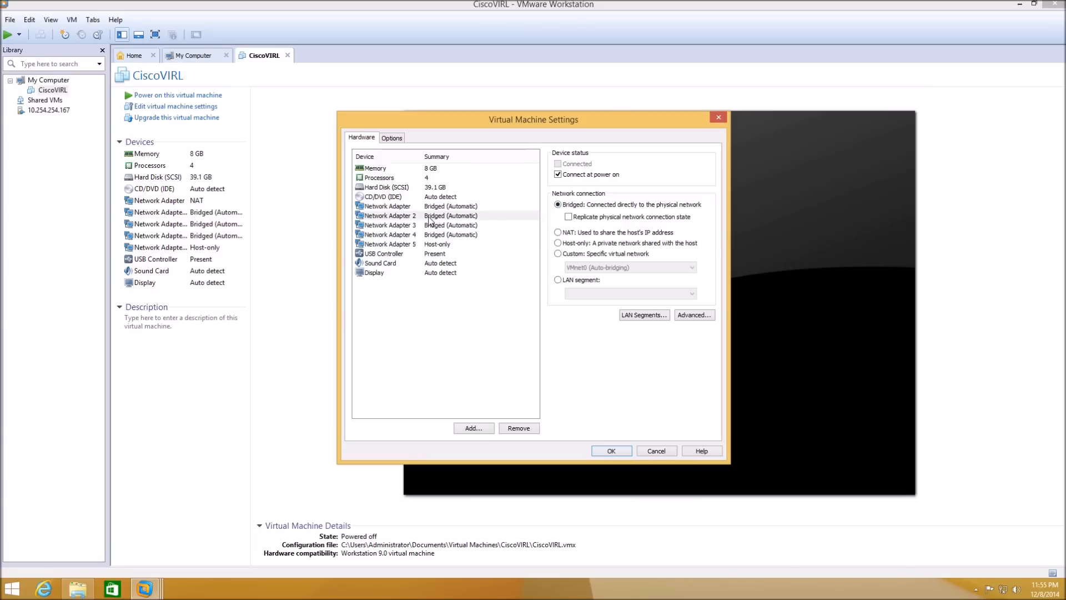
click(558, 253)
click(594, 268)
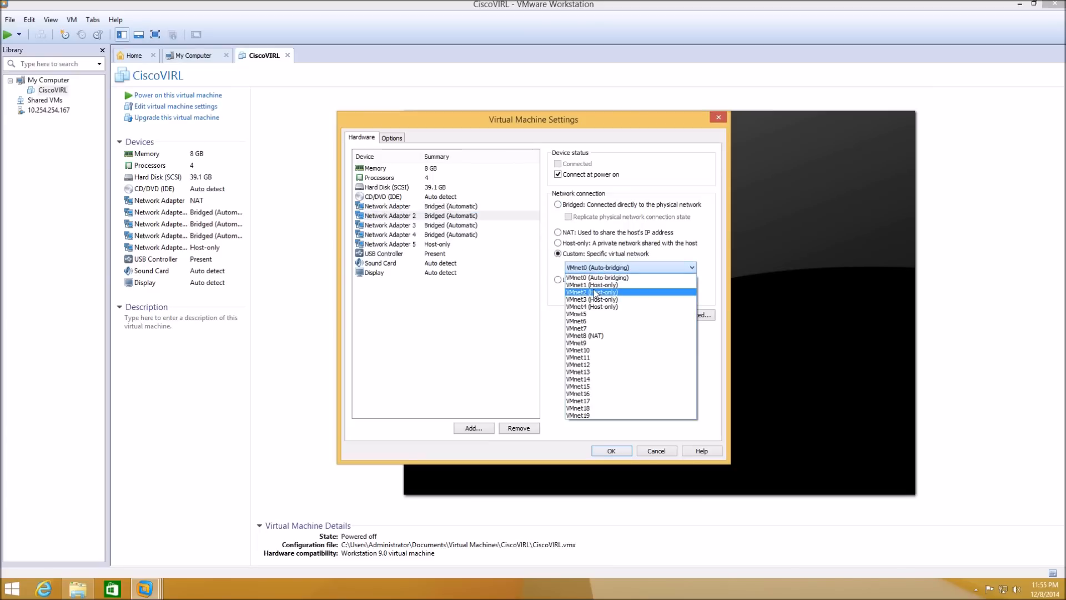
click(594, 284)
- Connect network adapters 3 and 4 to custom VMnet2 and VMnet3
click(453, 225)
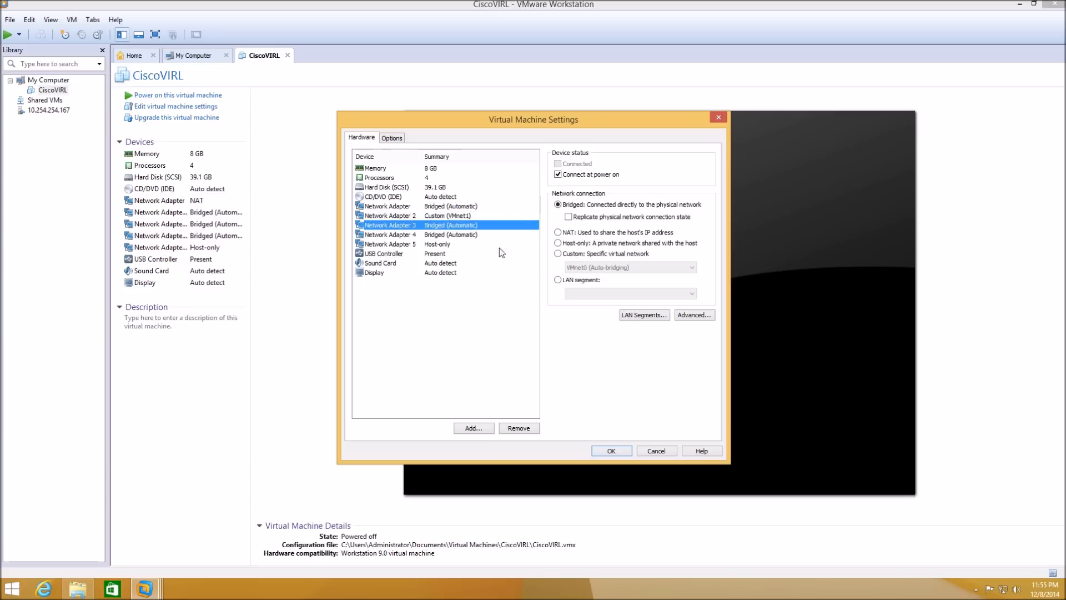
click(558, 254)
click(583, 267)
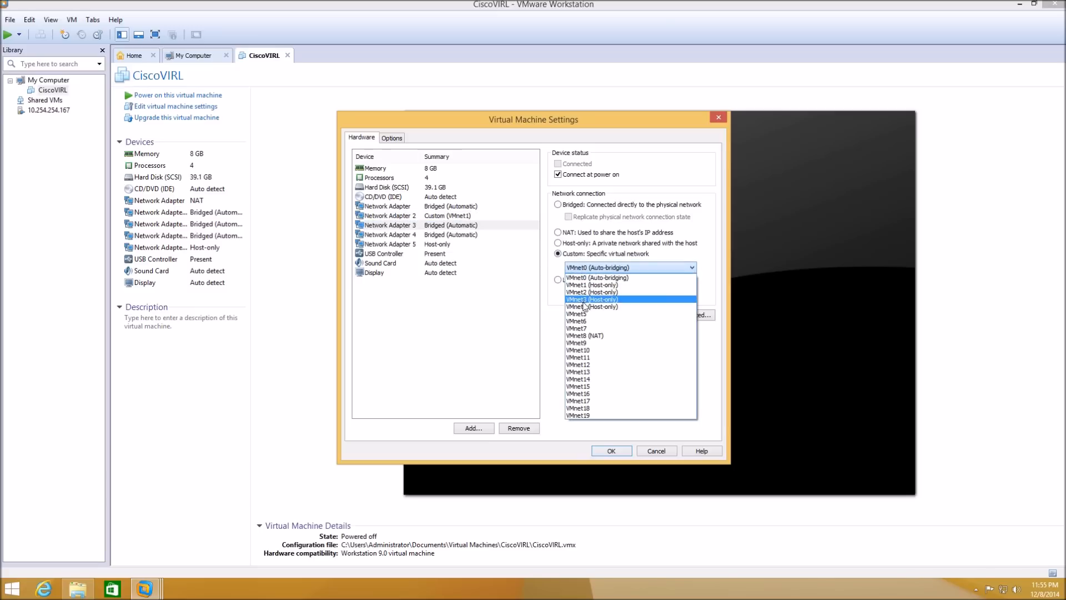
click(585, 293)
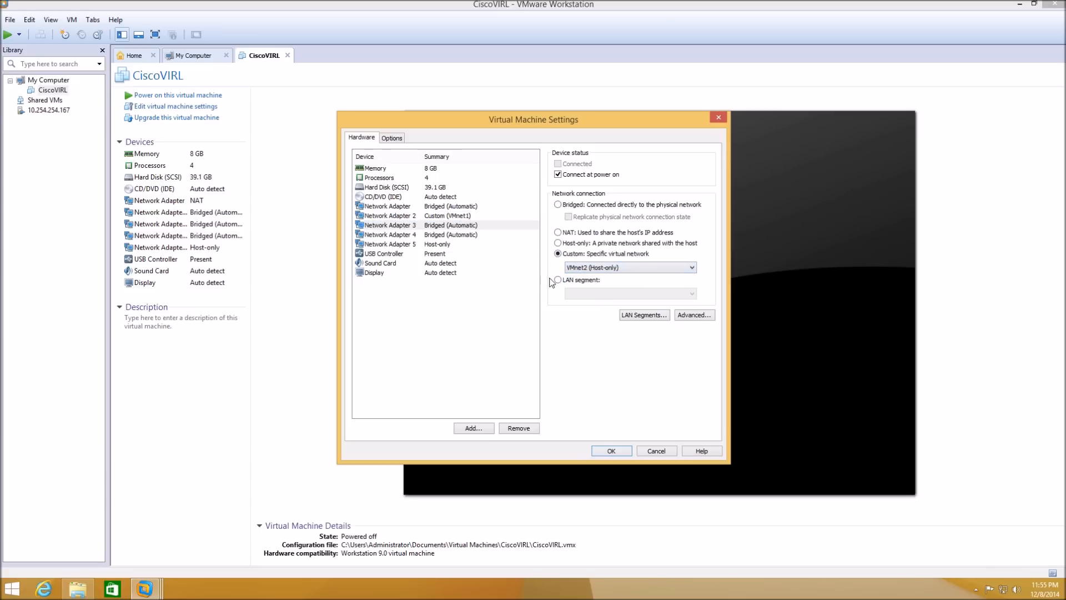
click(469, 235)
click(565, 255)
click(582, 269)
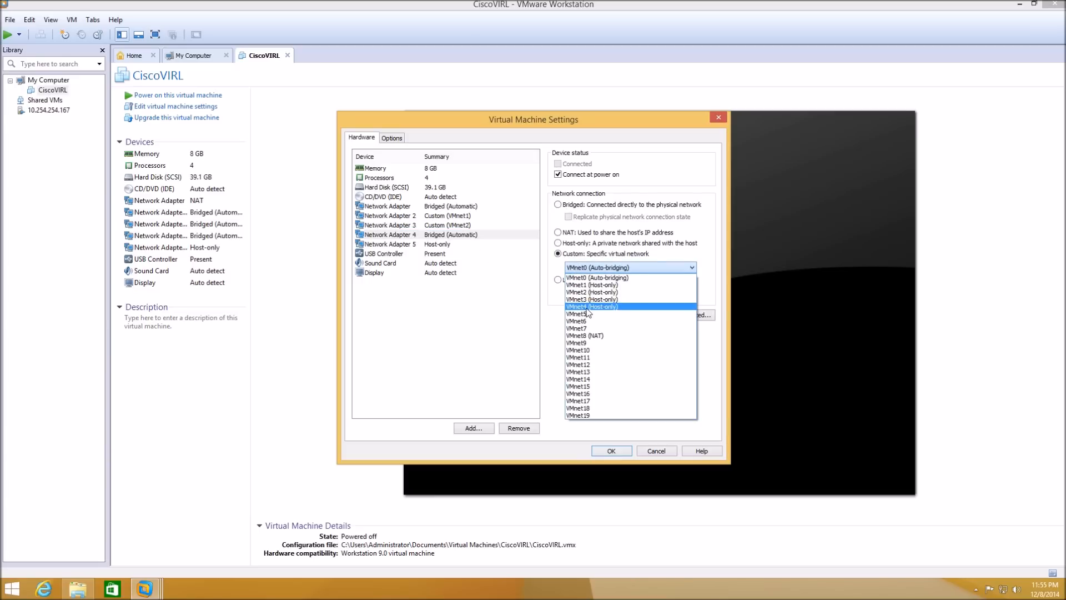
click(584, 299)
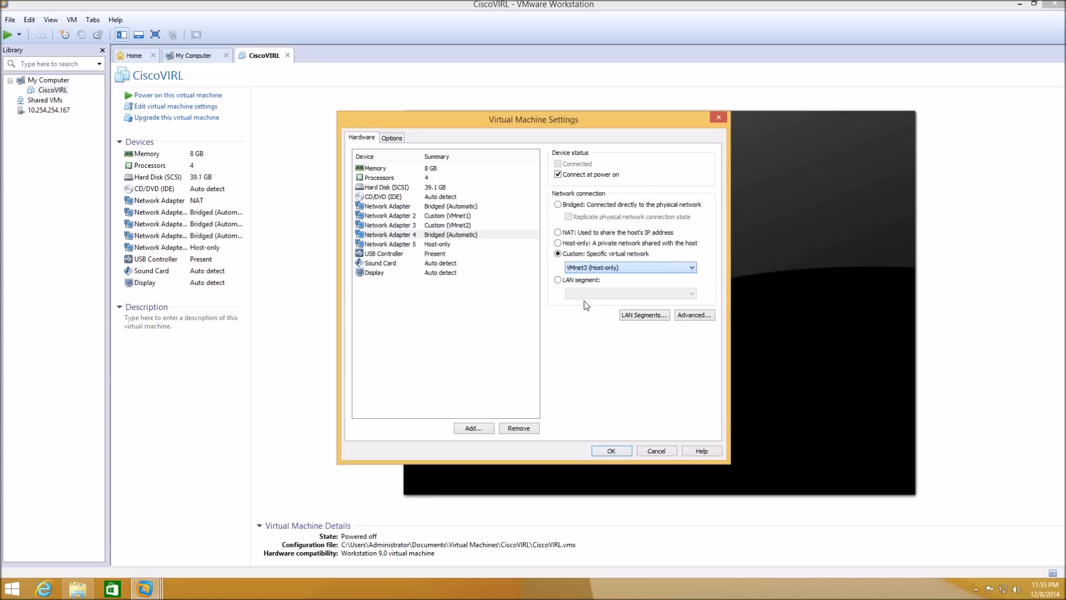
- Connect network adapter 5 to custom VMnet4 and save the VM settings
click(444, 246)
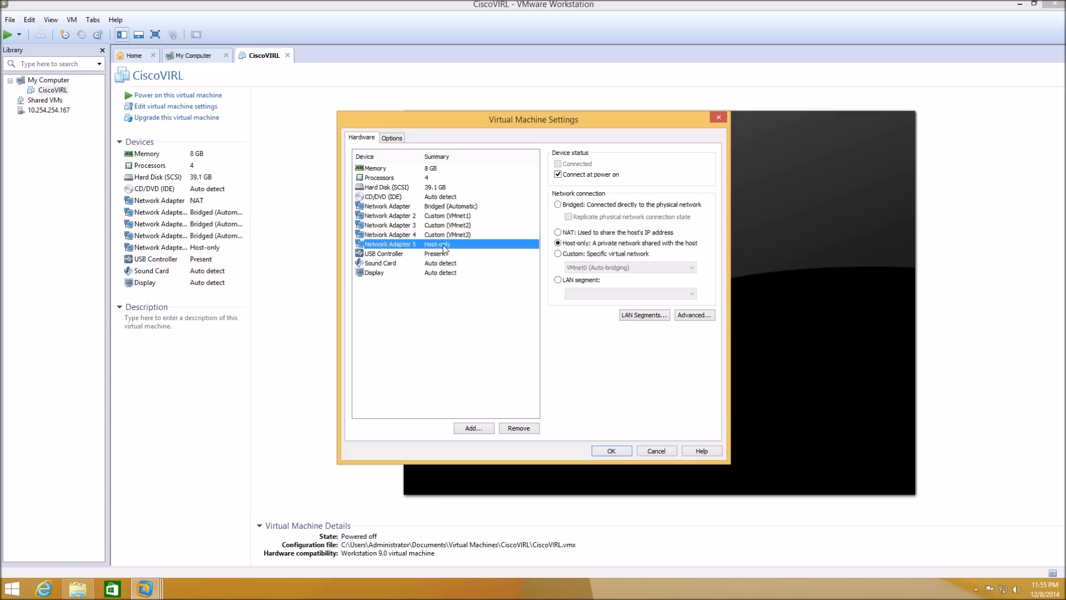
click(558, 254)
click(630, 267)
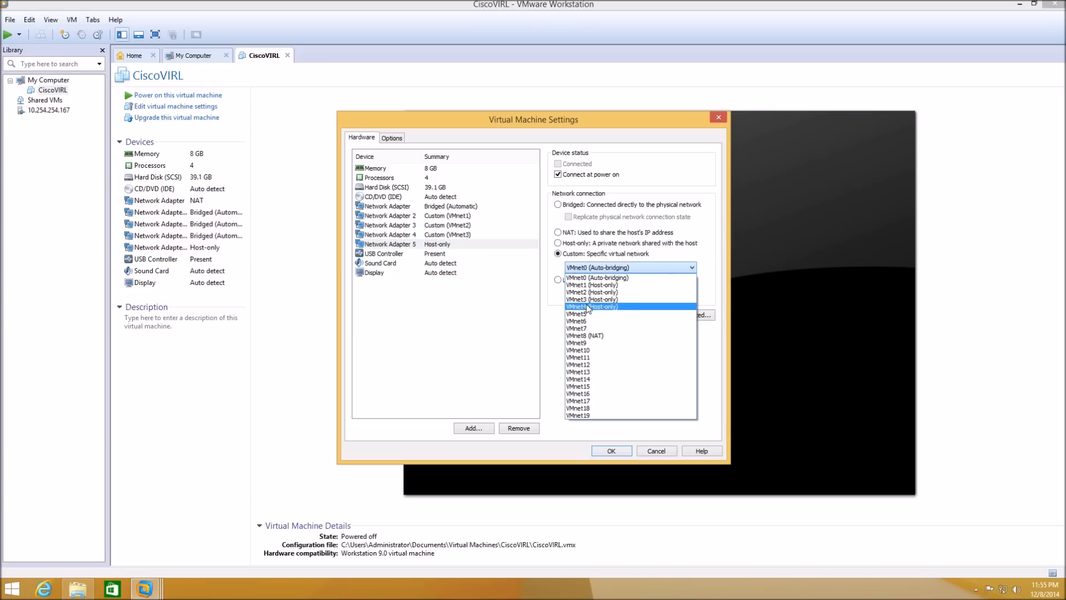
click(589, 306)
click(440, 254)
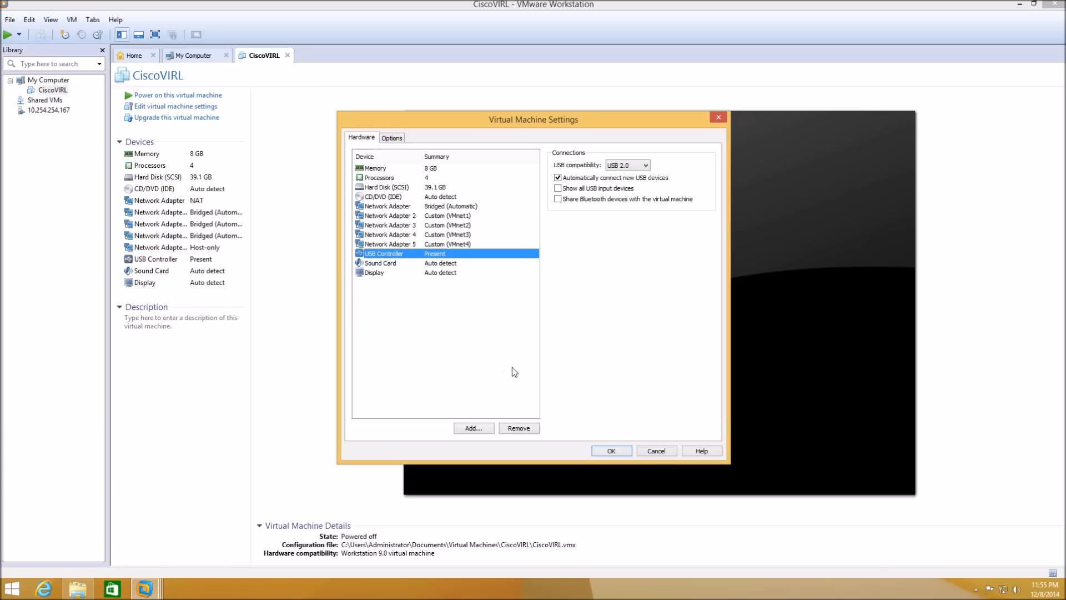
click(611, 450)
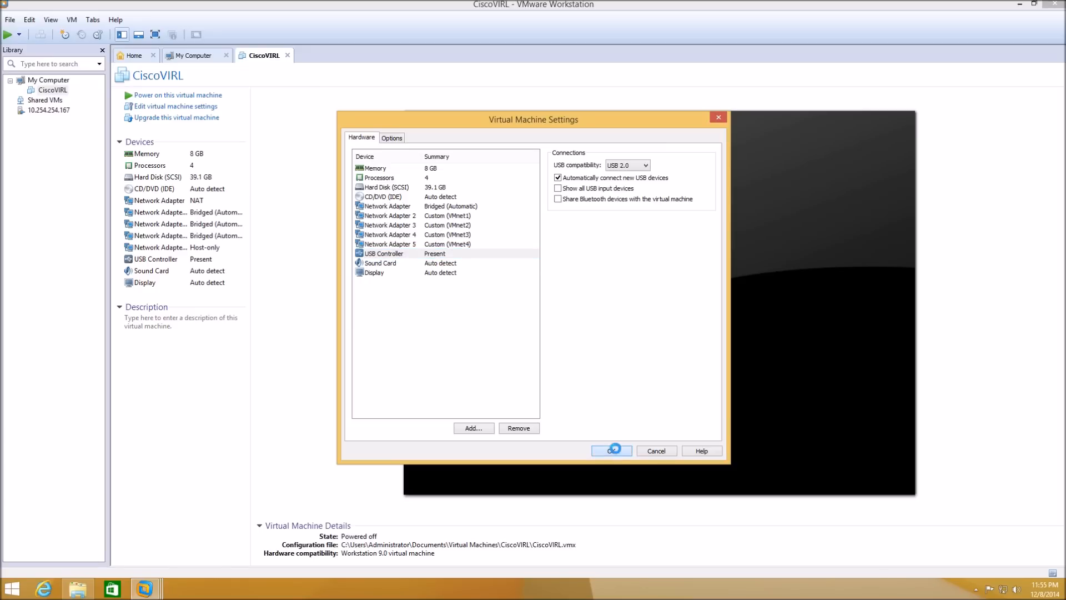
- Power on CiscoVIRL and switch it to full-screen view
click(175, 96)
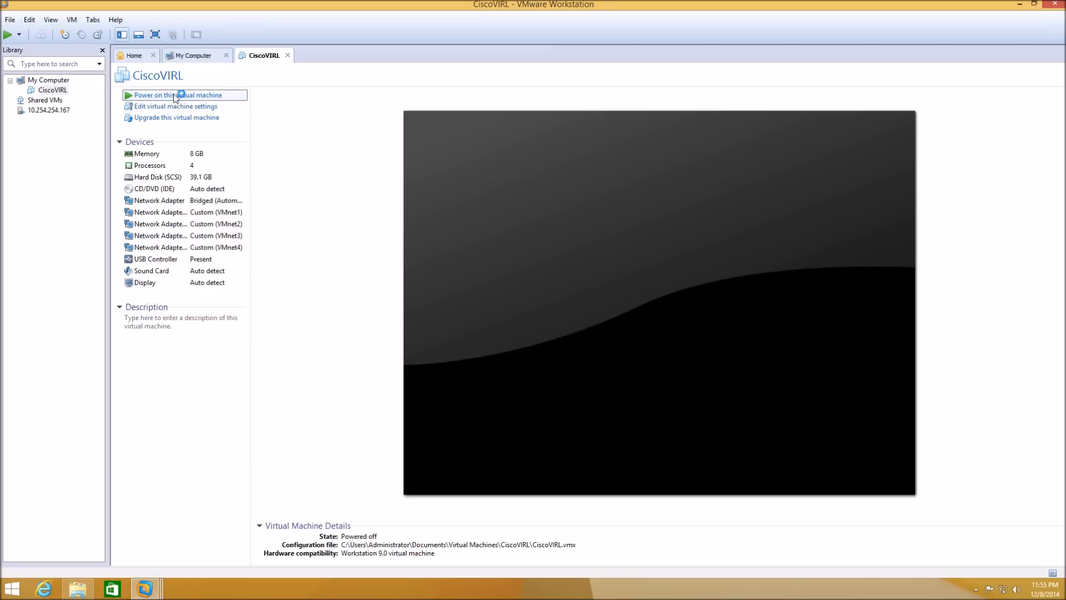
click(50, 19)
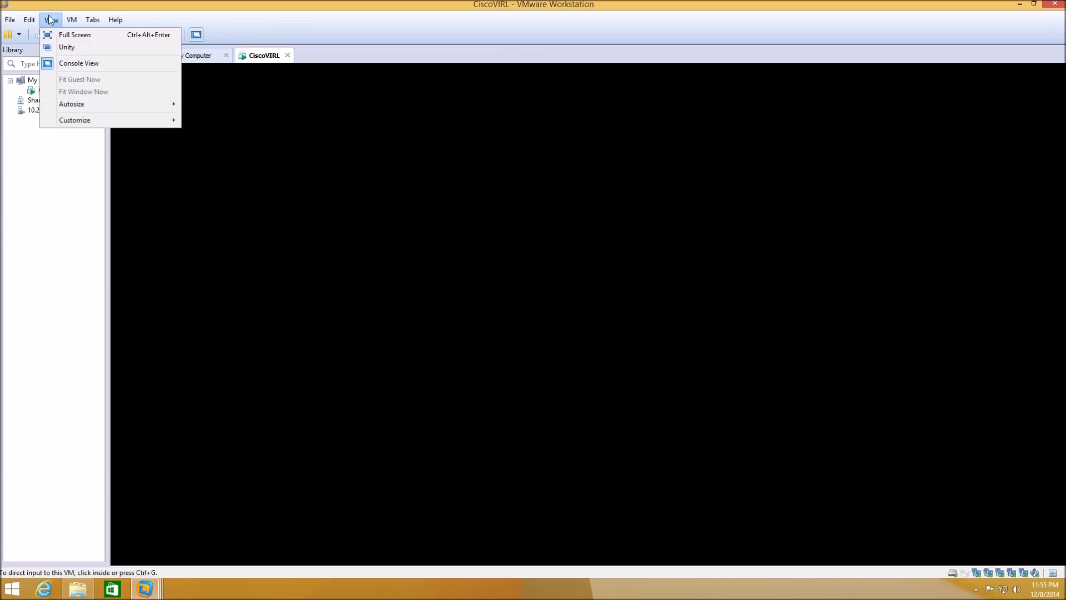
click(56, 34)
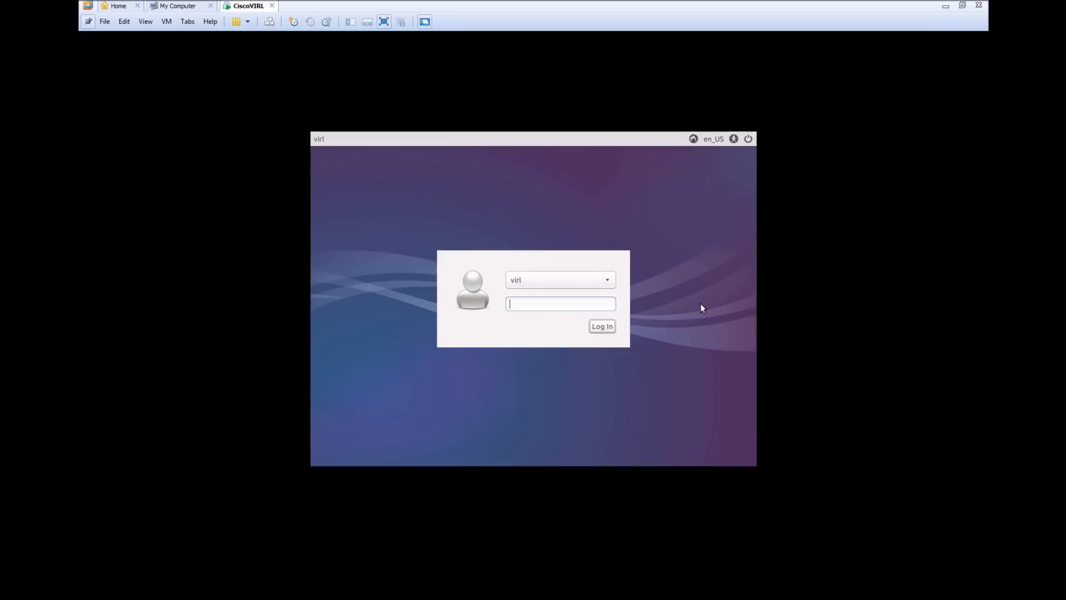
- Log in to the booted VIRL guest with the account password
text(••••)
key(Return)
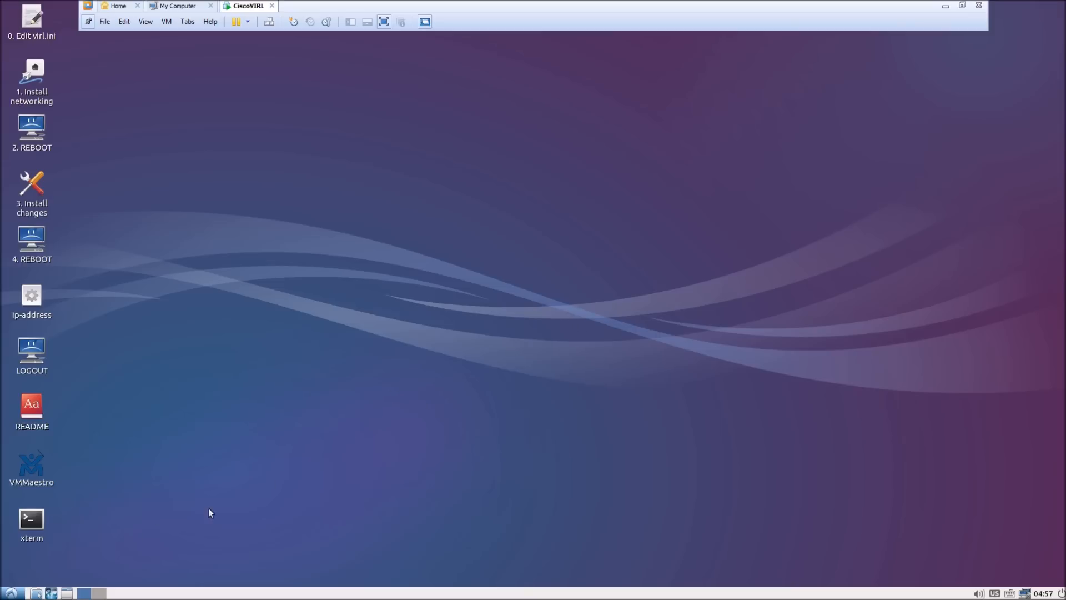
double_click(35, 518)
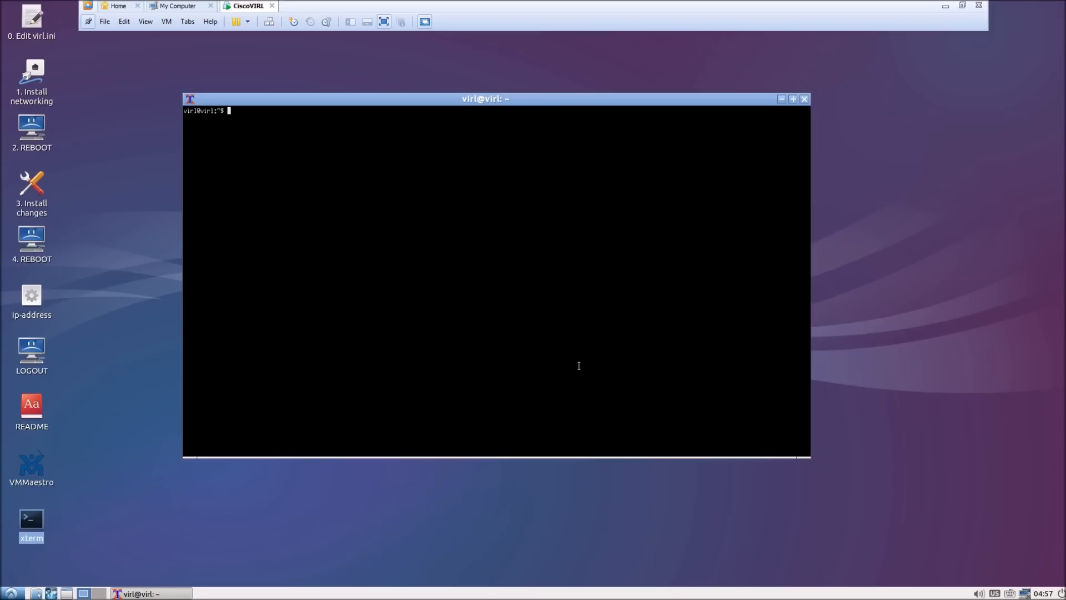
text(ping www.cisco.com)
key(Return)
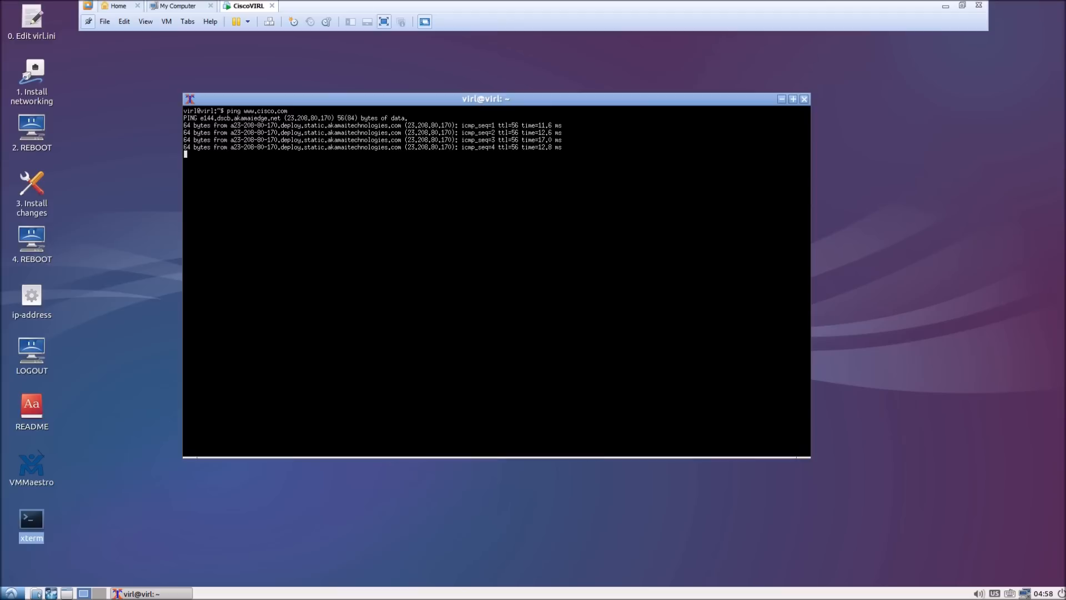
key(ctrl+c)
key(Return)
key(Return)
key(Return)
key(Return)
key(Return)
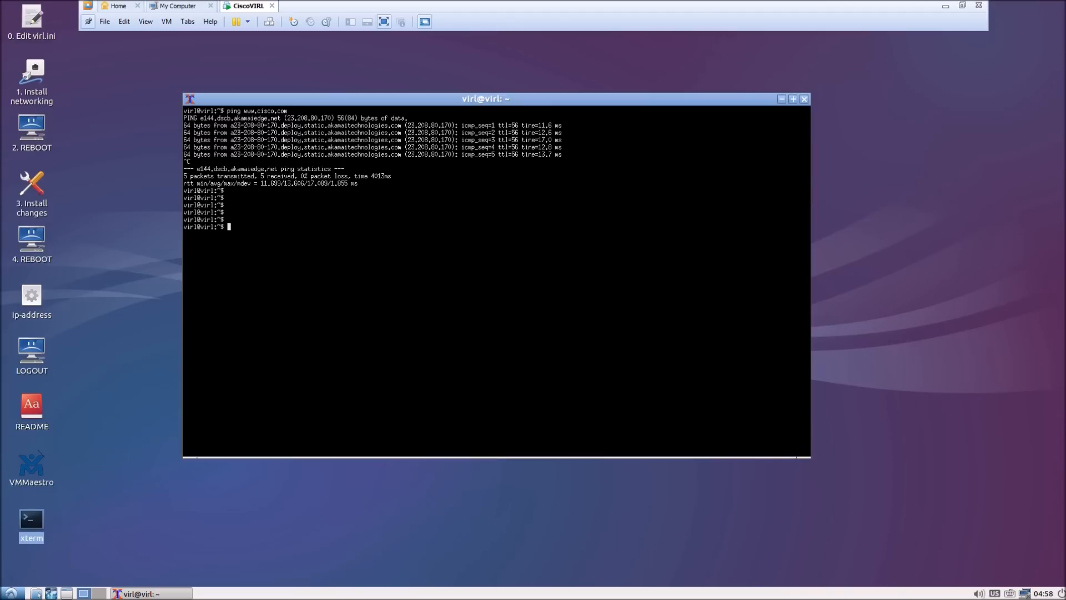
- Run sudo kvm-ok to confirm KVM acceleration can be used
text(sudo kvm-ok)
key(Return)
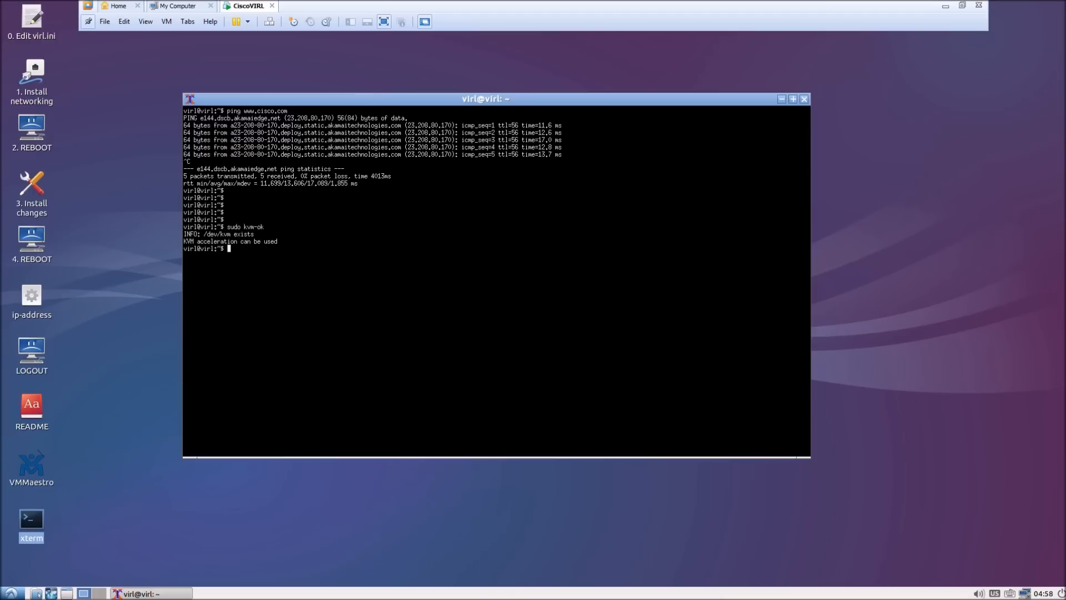
drag(281, 242, 183, 242)
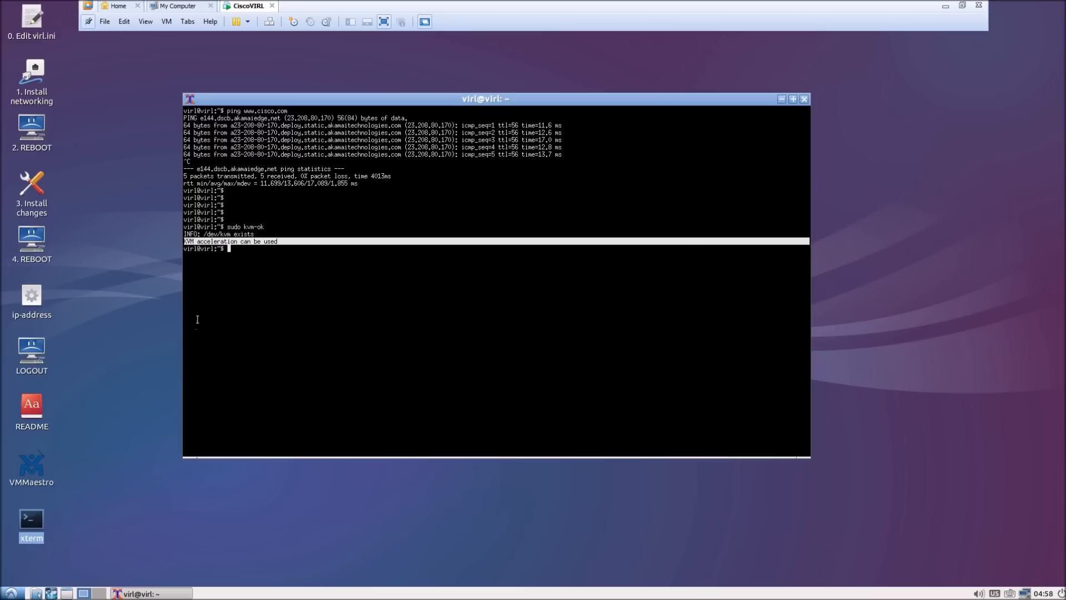
click(247, 263)
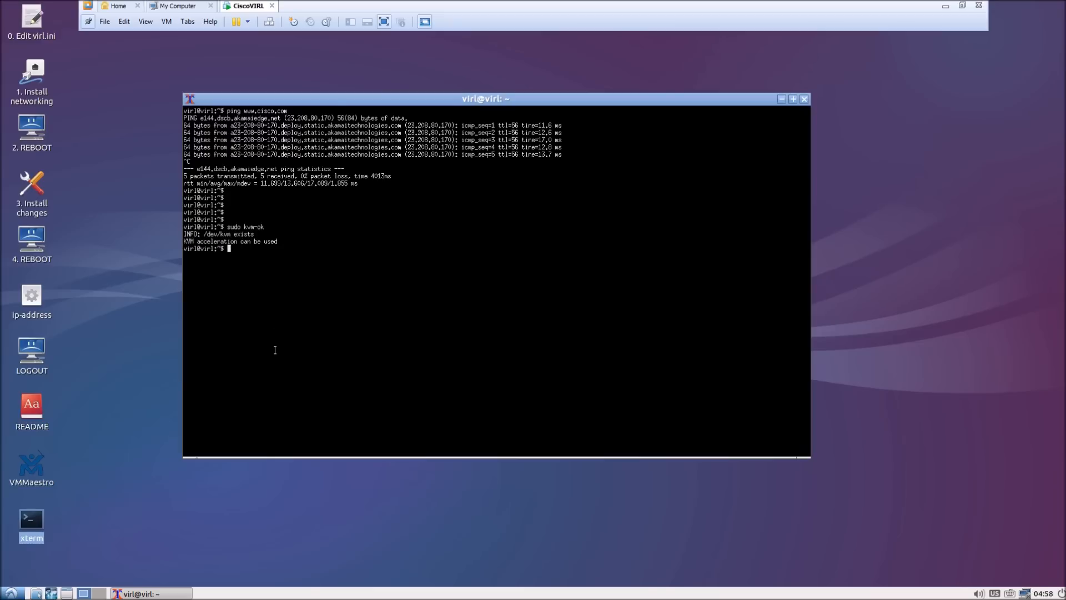
- Open /etc/ntp.conf in nano with sudo
text(sudo nana)
key(BackSpace)
text(o /etc/ntp.conf)
key(Return)
- Delete the fallback server line and the ntp.esl.cisco.com server entries from ntp.conf
key(Down)
key(Down)
key(Down)
key(Down)
key(Down)
key(Down)
key(Down)
key(Down)
key(Down)
key(Down)
key(Down)
key(Down)
key(Down)
key(Down)
key(Down)
key(Down)
key(Down)
key(Down)
key(Down)
key(Down)
key(Down)
key(Down)
key(Down)
key(Down)
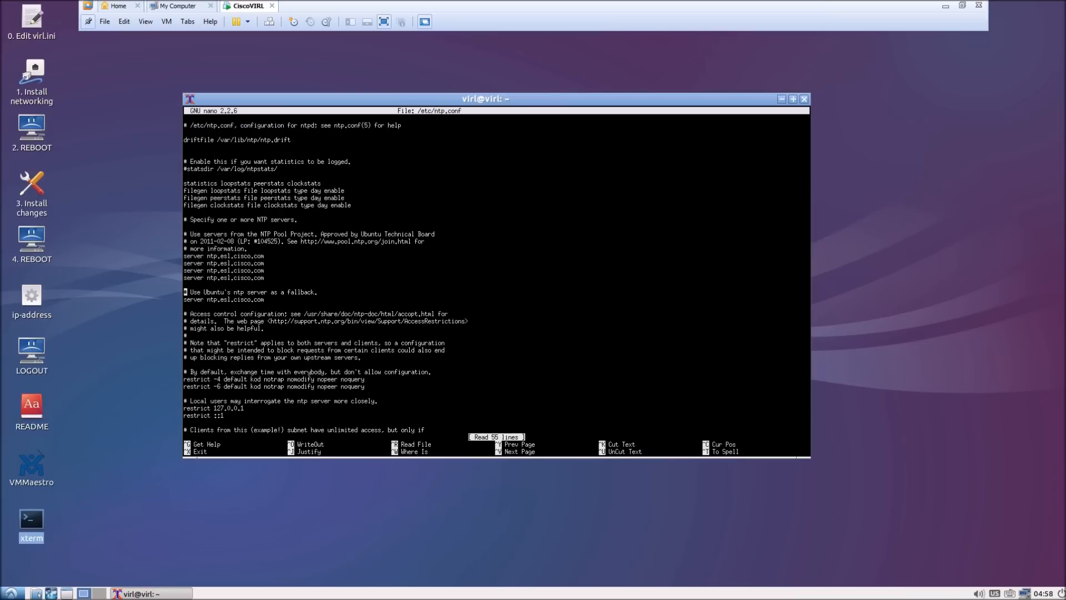
key(Right)
key(Right)
key(Right)
key(Right)
key(Right)
key(Right)
key(Right)
key(Right)
key(Right)
key(Right)
key(Right)
key(Right)
key(Right)
key(Right)
key(Right)
key(Right)
key(Right)
key(Right)
key(Right)
key(Right)
key(Right)
key(BackSpace)
key(BackSpace)
key(BackSpace)
key(BackSpace)
key(BackSpace)
key(BackSpace)
key(BackSpace)
key(BackSpace)
key(BackSpace)
key(BackSpace)
key(BackSpace)
key(BackSpace)
key(BackSpace)
key(BackSpace)
key(BackSpace)
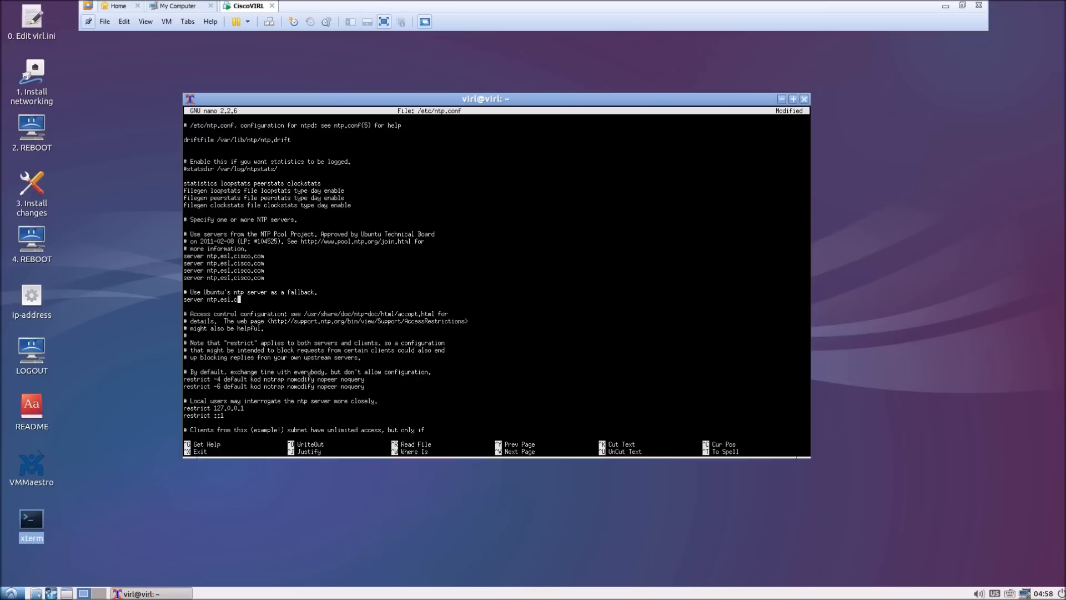
key(BackSpace)
key(BackSpace)
key(BackSpace)
key(BackSpace)
key(BackSpace)
key(BackSpace)
key(BackSpace)
key(BackSpace)
key(BackSpace)
key(Up)
key(Up)
key(Up)
key(Right)
key(Right)
key(Right)
key(Right)
key(Right)
key(Right)
key(Right)
key(Right)
key(Right)
key(Right)
key(Right)
key(Right)
key(Right)
key(Right)
key(Right)
key(Right)
key(Right)
key(Right)
key(Right)
key(Right)
key(Right)
key(Right)
key(Right)
key(Right)
key(BackSpace)
key(BackSpace)
key(BackSpace)
key(BackSpace)
key(BackSpace)
key(BackSpace)
key(BackSpace)
key(BackSpace)
key(BackSpace)
key(BackSpace)
key(BackSpace)
key(BackSpace)
key(BackSpace)
key(BackSpace)
key(BackSpace)
key(BackSpace)
key(BackSpace)
key(BackSpace)
key(BackSpace)
key(BackSpace)
key(BackSpace)
key(BackSpace)
key(BackSpace)
key(BackSpace)
key(BackSpace)
key(BackSpace)
key(BackSpace)
key(BackSpace)
key(BackSpace)
key(BackSpace)
key(BackSpace)
key(BackSpace)
key(BackSpace)
key(BackSpace)
key(BackSpace)
key(BackSpace)
key(BackSpace)
key(BackSpace)
key(BackSpace)
key(BackSpace)
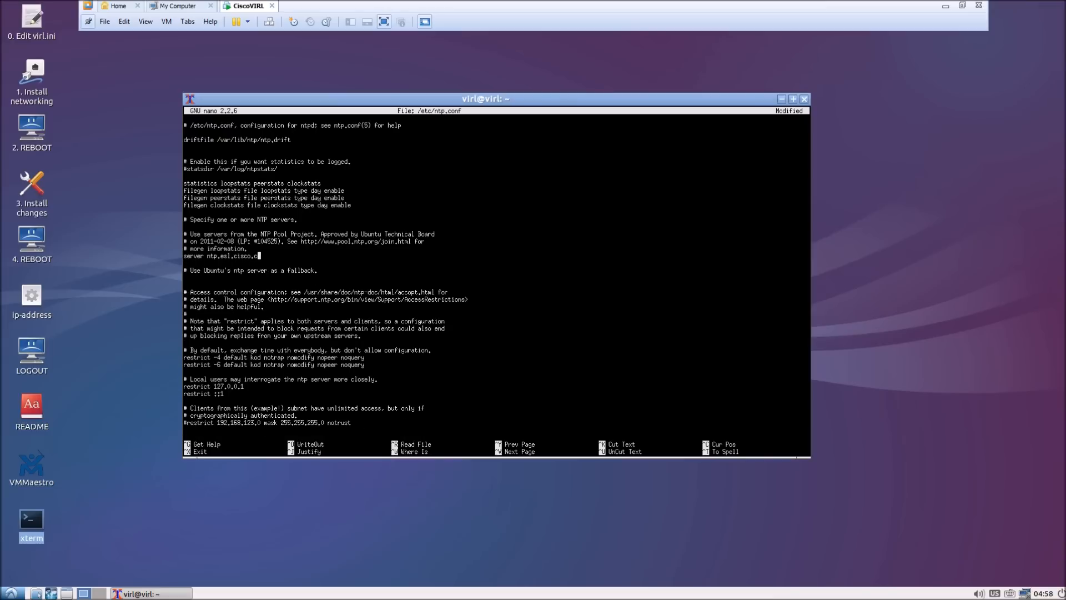
key(BackSpace)
key(BackSpace)
key(BackSpace)
key(BackSpace)
key(BackSpace)
key(BackSpace)
key(BackSpace)
key(BackSpace)
key(BackSpace)
- Add server lines for 0, 1, 2 and 3.ubuntu.pool.ntp.org
text(0.ubuntu.pool.ntp.org)
key(Return)
text(server )
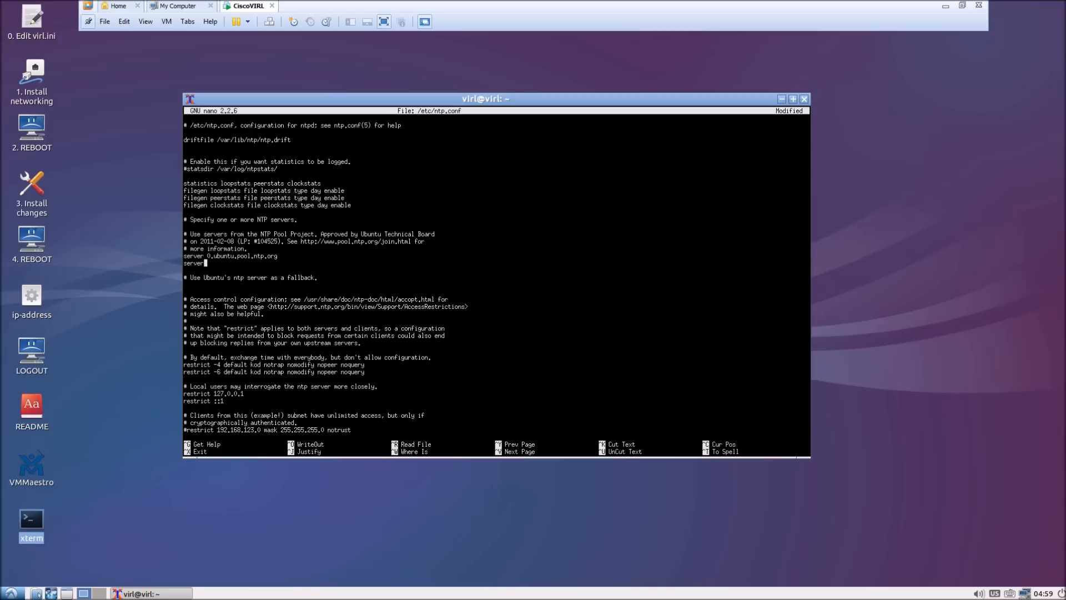
text(1.ubuntu.pool.ntp.org)
key(Return)
text(ser)
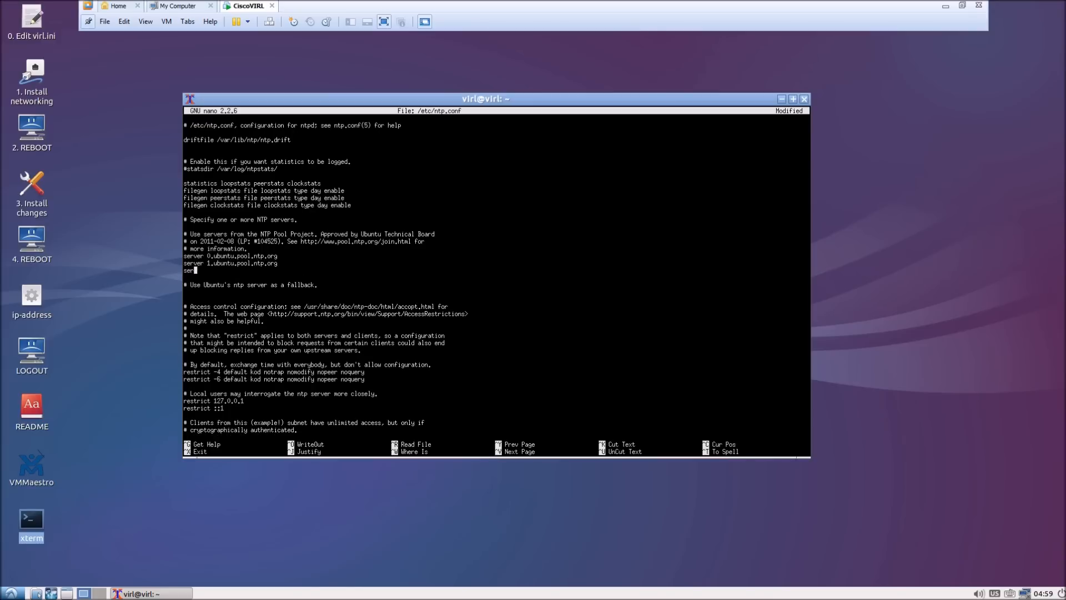
text(ver 2.ubuntu.pool.ntp.org)
key(Return)
text(server 3.ub)
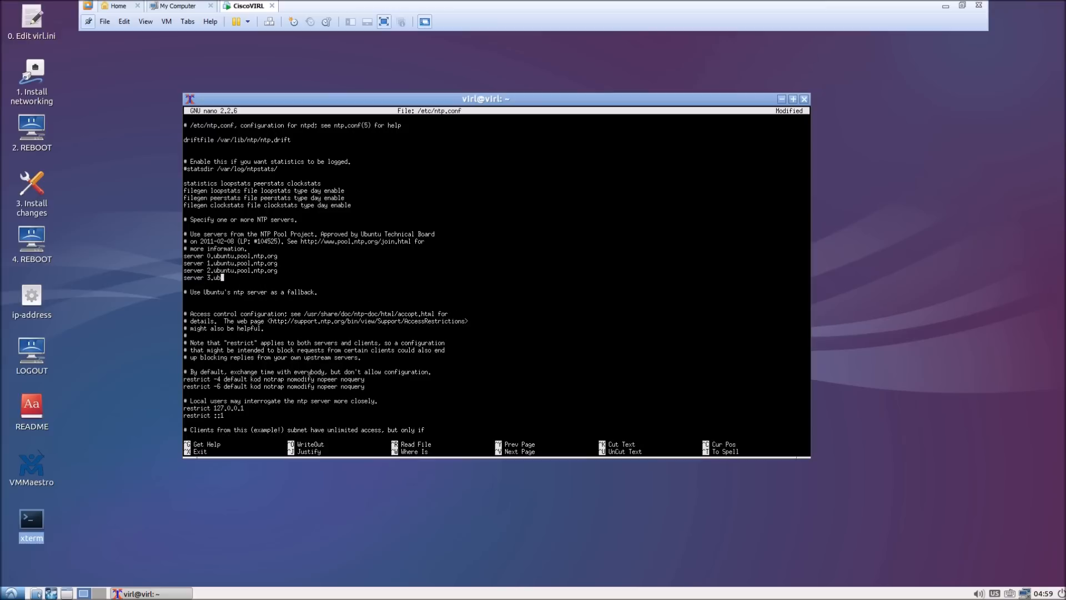
text(untu.pool.ntp.org)
- Save /etc/ntp.conf and exit nano
key(ctrl+x)
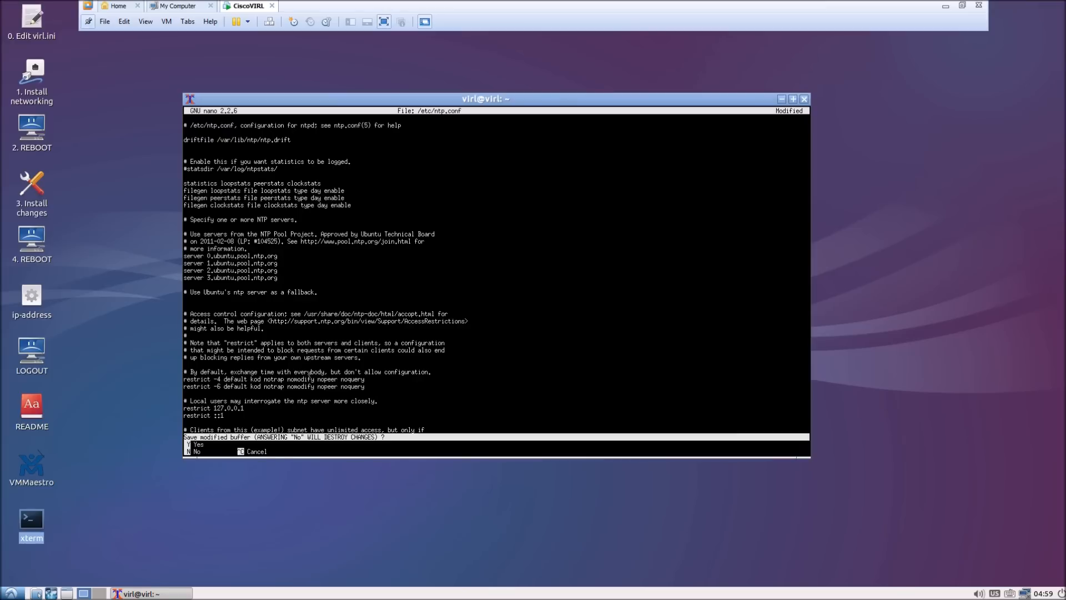
key(y)
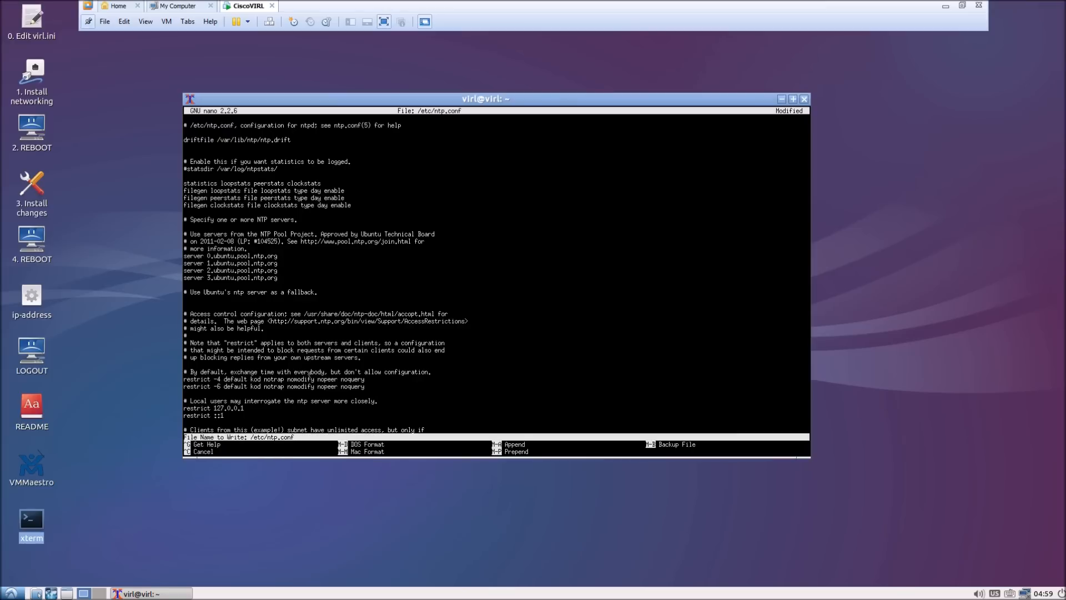
key(Return)
text(more)
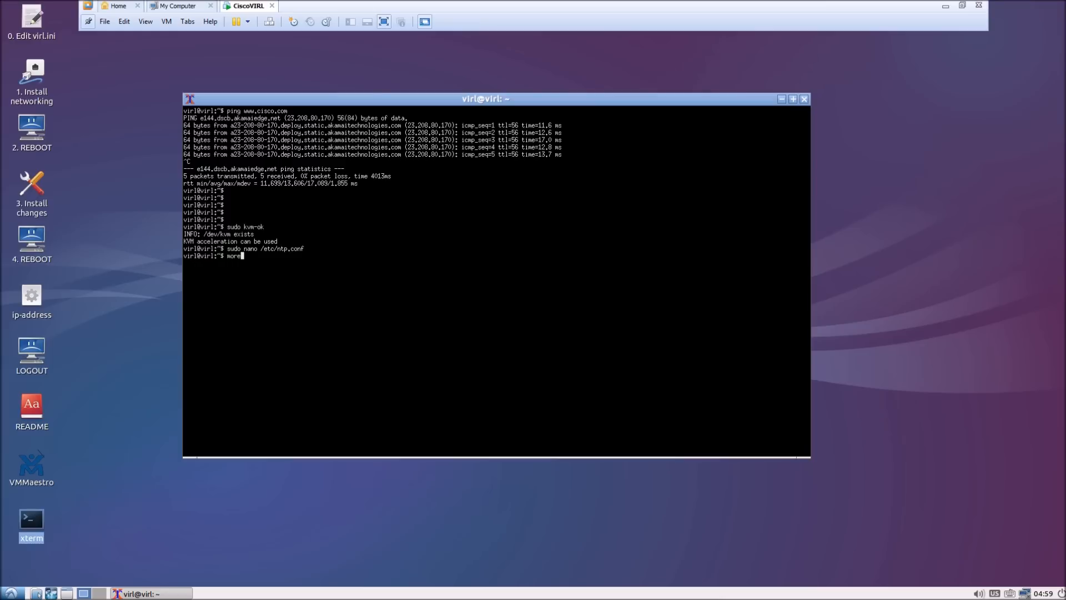
text( /etc/ntp.cong)
- Display the saved ntp.conf contents and page through the file
key(BackSpace)
text(f)
key(Return)
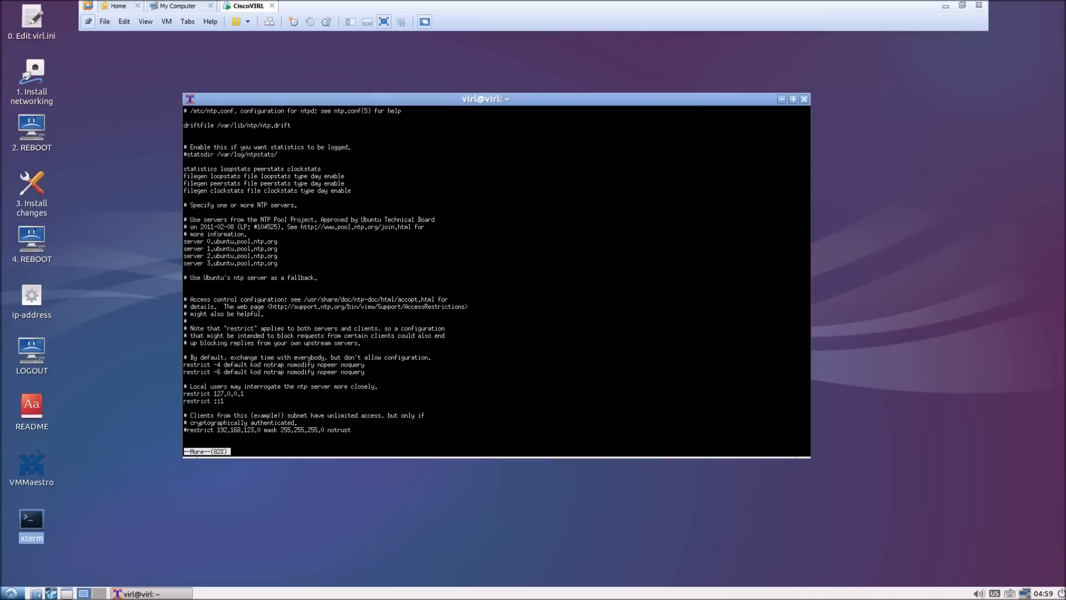
key(Return)
key(Return)
key(Return)
key(Return)
key(Return)
key(Return)
key(Return)
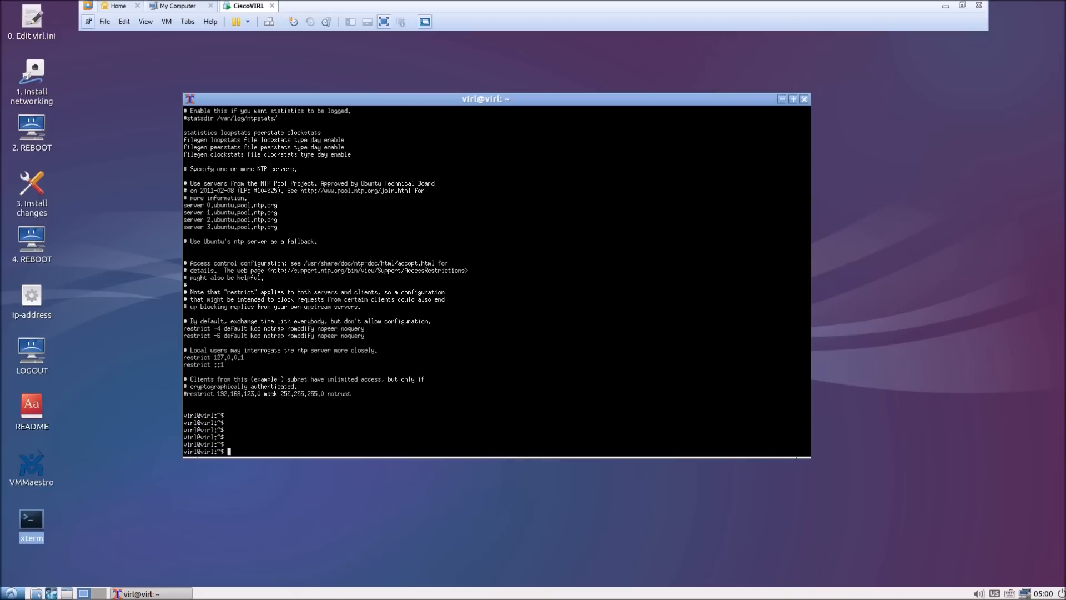
- Stop the NTP service with 'sudo service ntp stop'
text(e)
key(BackSpace)
text(sudo service ntp stop)
key(Return)
key(Return)
key(Return)
- Run a one-off time sync with 'sudo ntpd -gq'
text(sudo)
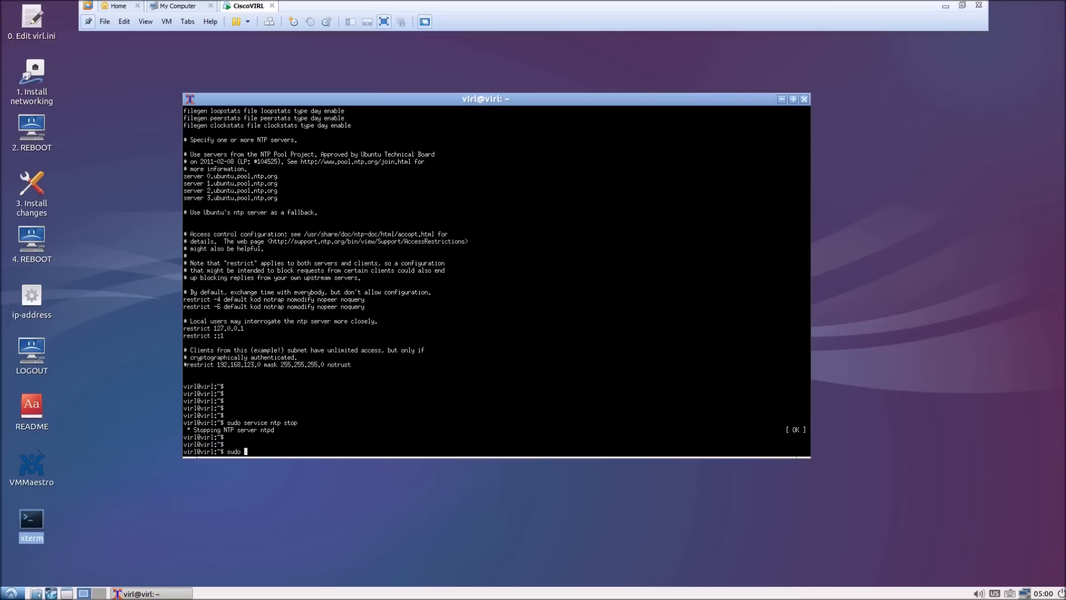
text( s)
key(BackSpace)
text(ntpq)
text(-)
text(gq)
key(Return)
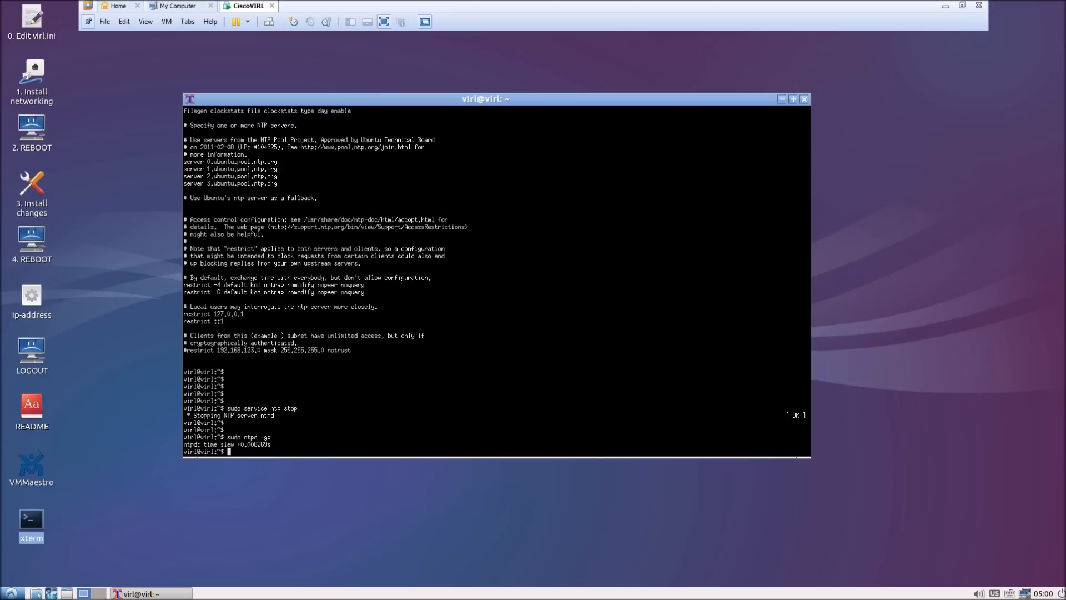
- Restart NTP with 'sudo service ntp start' and enter 'sudo ntpq'
key(Return)
key(Return)
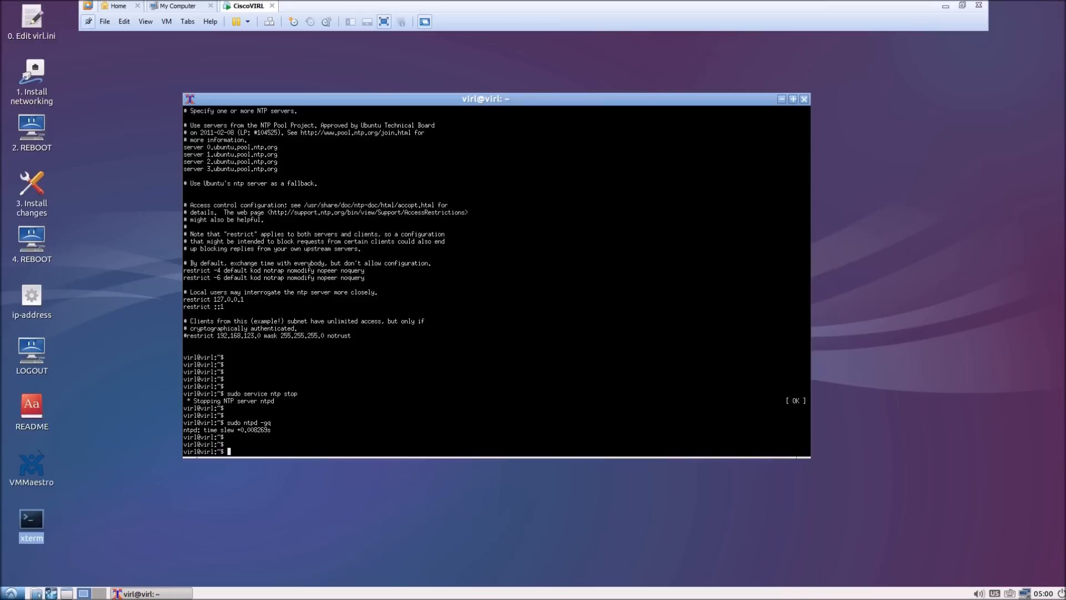
text(sudp)
key(BackSpace)
key(BackSpace)
text(o service ntp start)
key(Return)
key(Return)
key(Return)
key(Return)
key(Return)
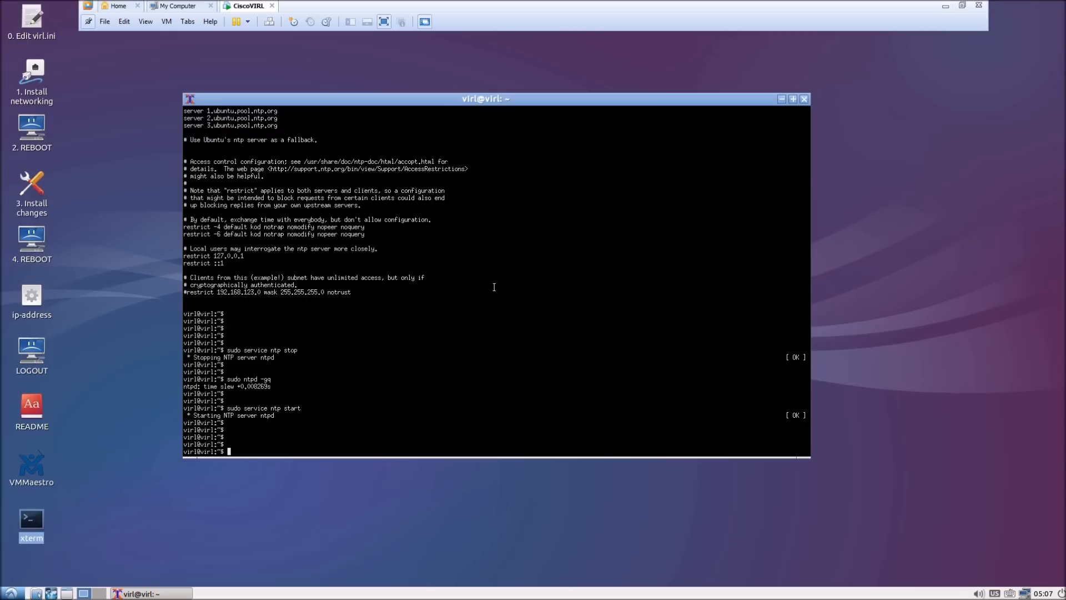
text(sudo ntpq)
- Start ntpq and list associations, noting the first server's sys_peer status
key(Return)
text(associations)
key(Return)
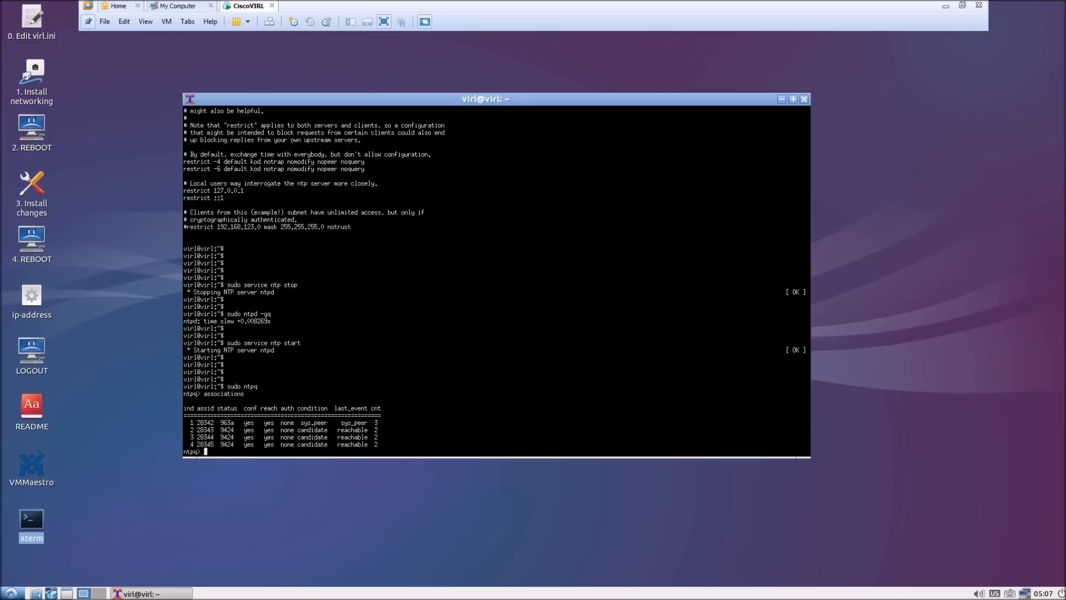
key(Return)
key(Return)
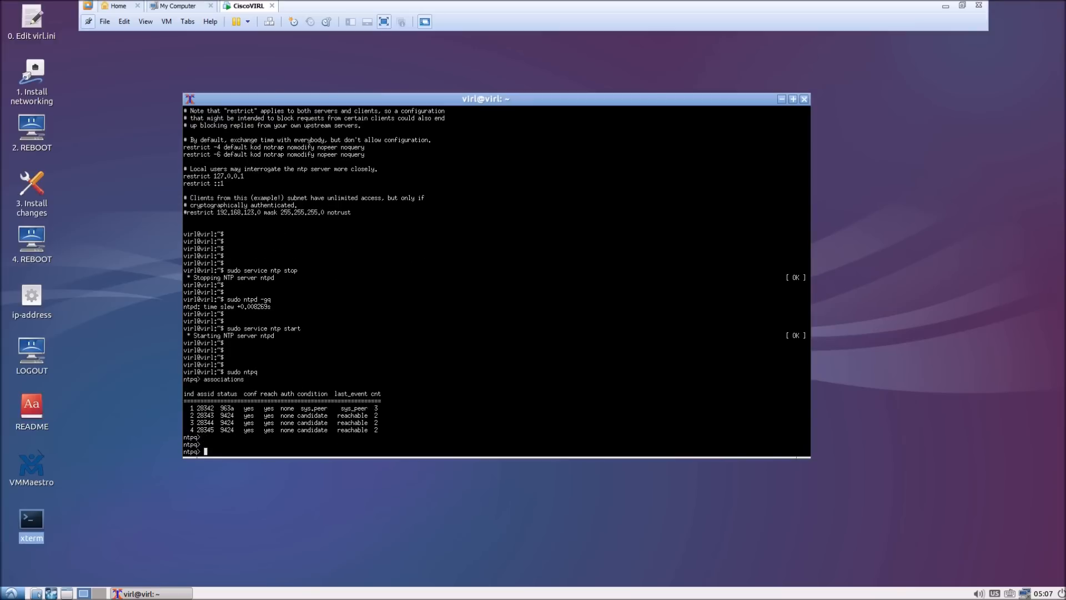
drag(366, 408, 201, 410)
click(414, 407)
- List the NTP peers and check the first peer's offset value
text(peers)
key(Return)
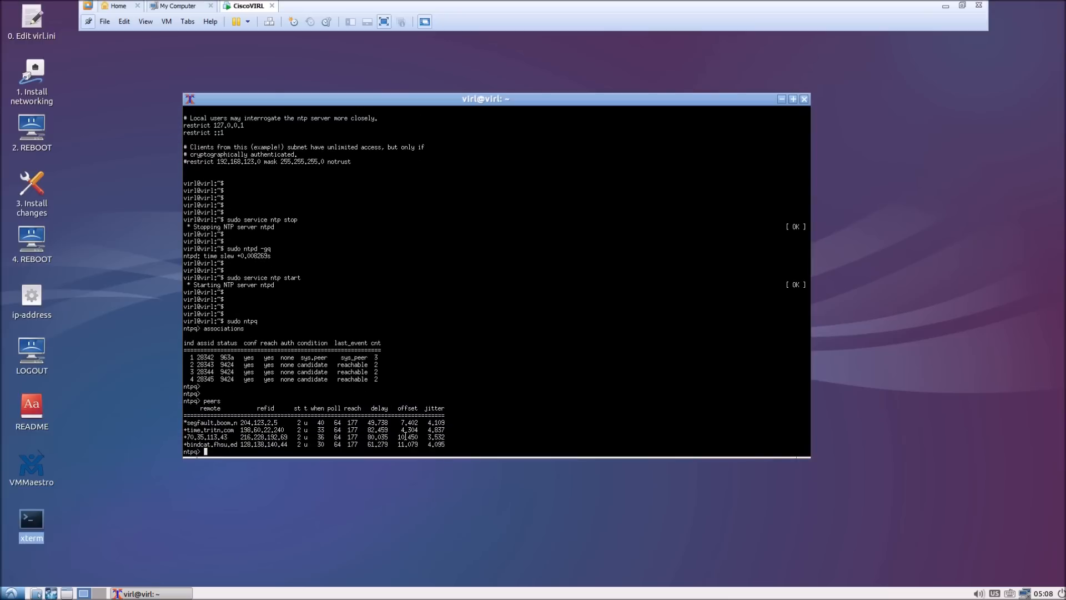
drag(402, 422, 416, 422)
click(415, 446)
key(Return)
key(Return)
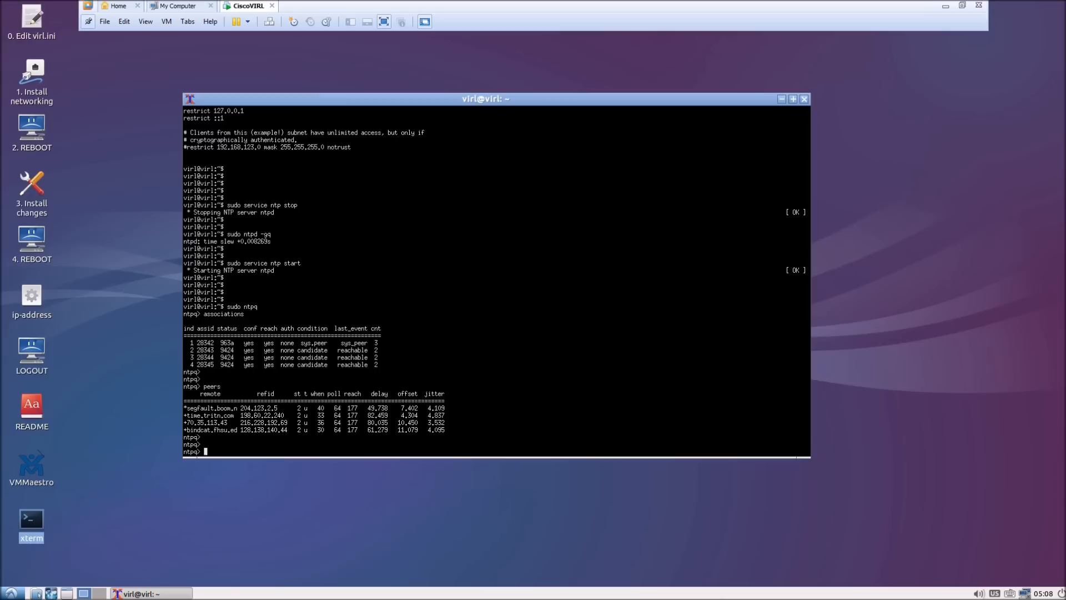
- Exit ntpq and close the terminal with 'exit' twice
text(exit)
key(Return)
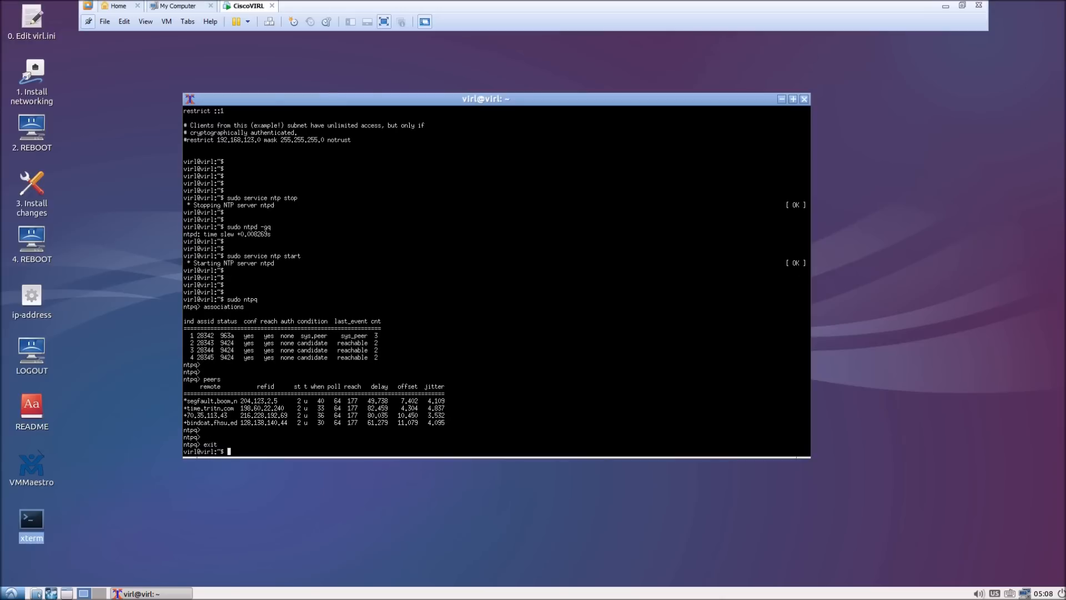
text(exit)
key(Return)
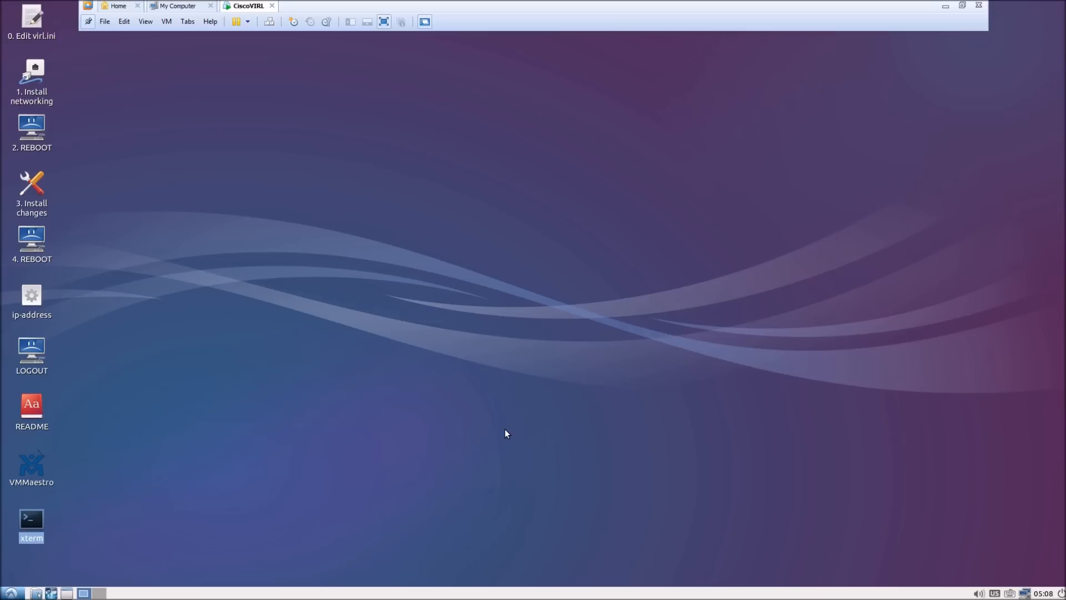
- Show the server's IP address 10.254.254.150 via the ip-address icon, then minimize VMware
click(368, 293)
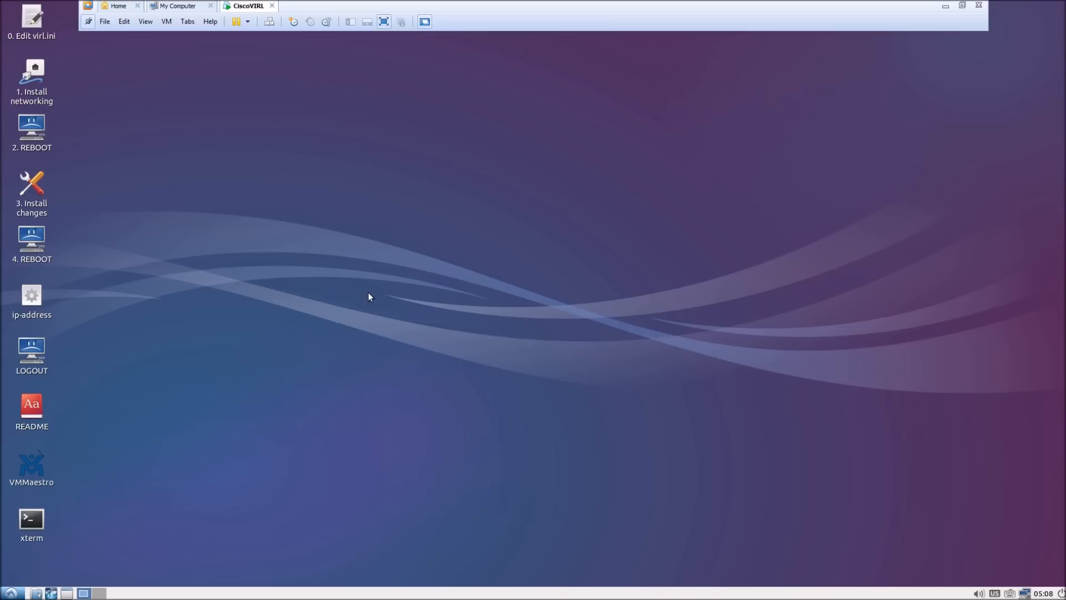
double_click(31, 297)
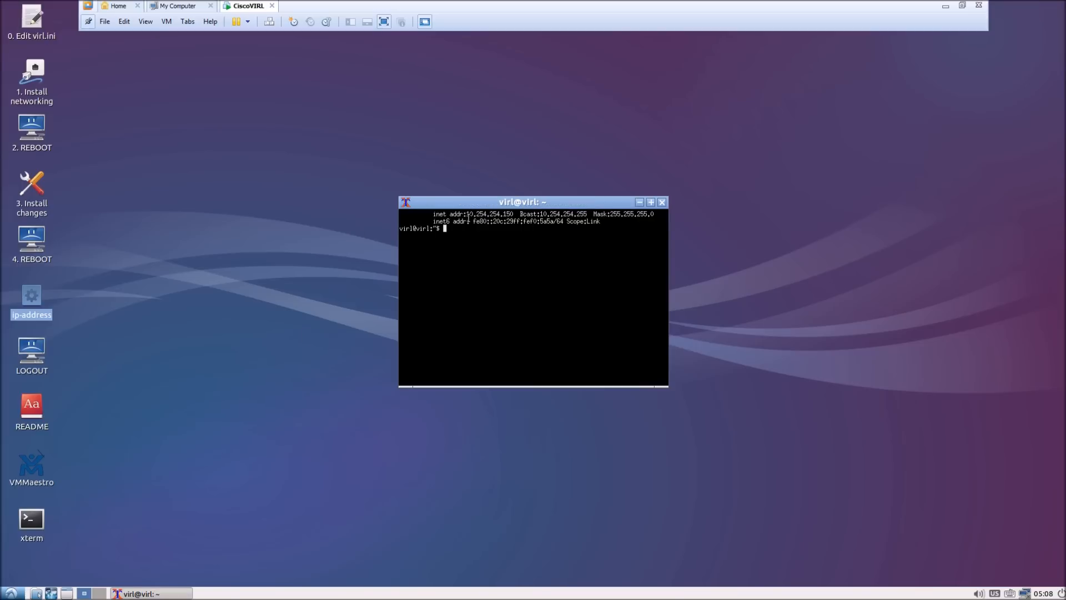
drag(467, 214, 515, 214)
click(946, 7)
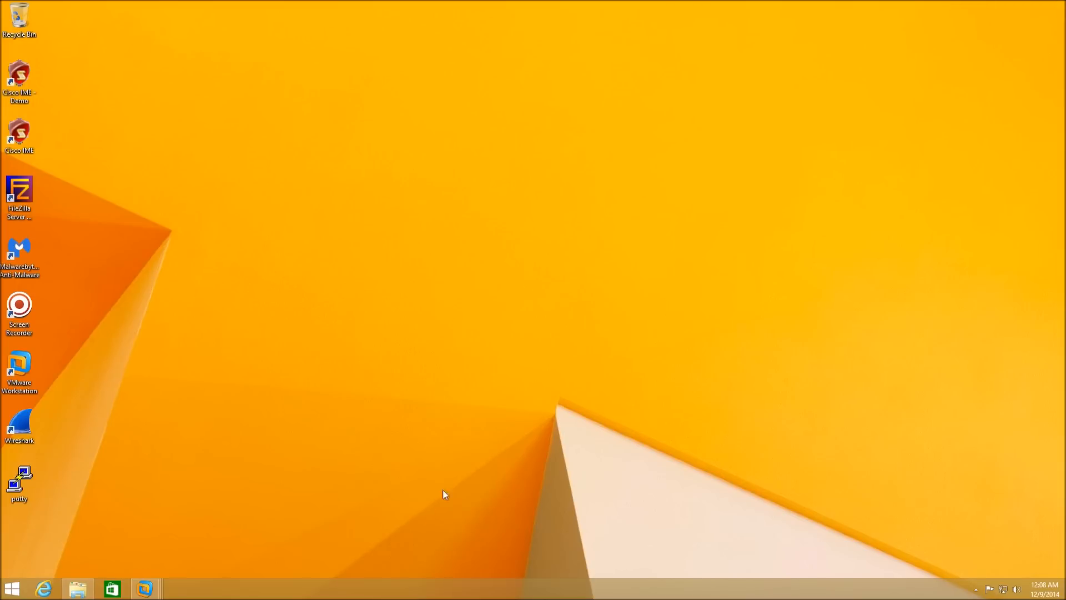
click(44, 589)
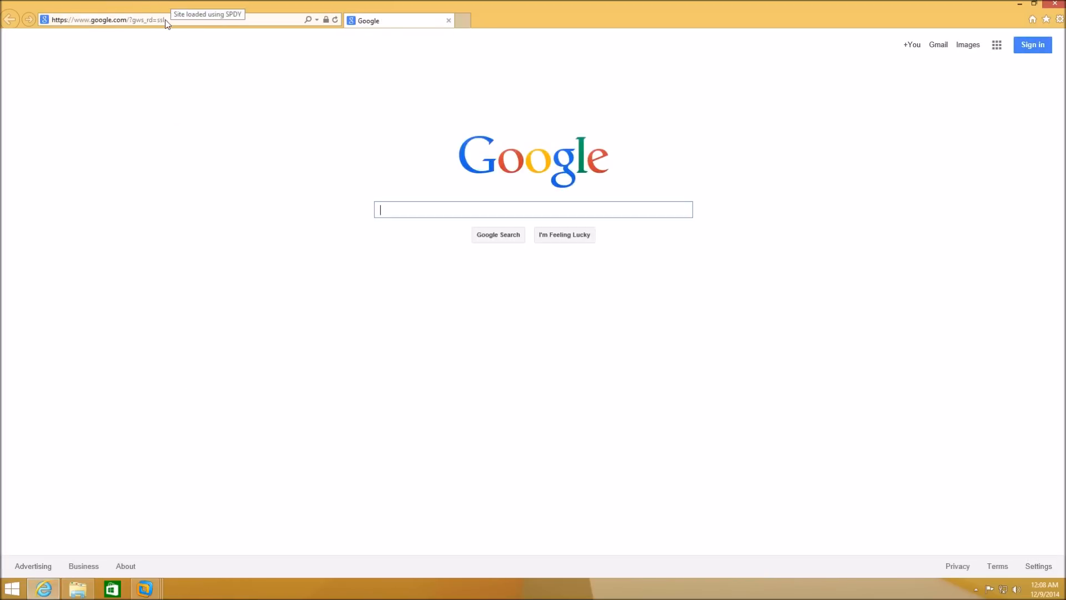
click(171, 20)
drag(172, 20, 60, 30)
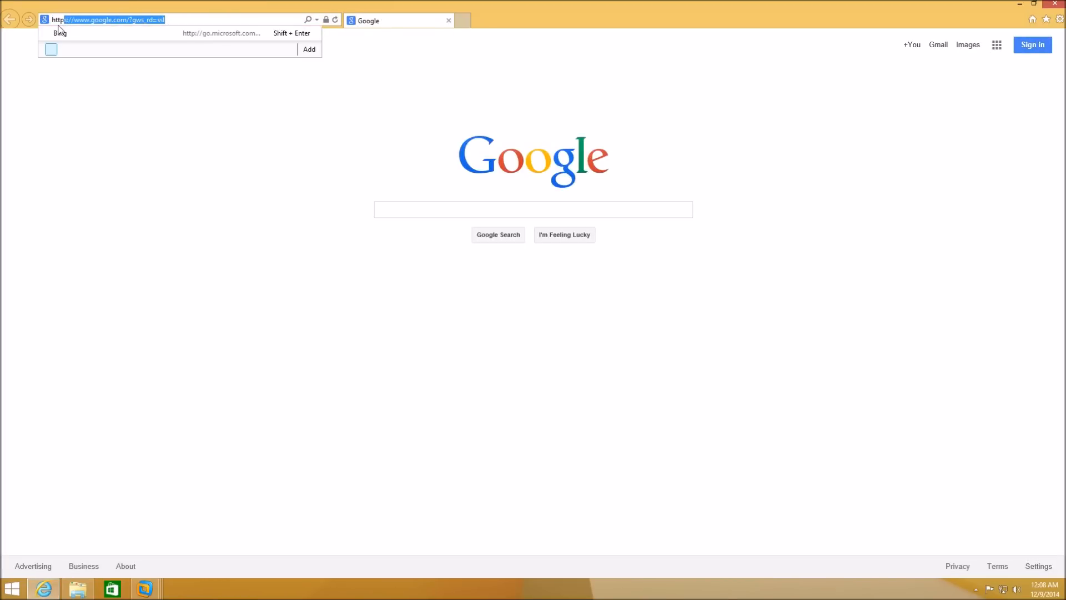
text(://10.)
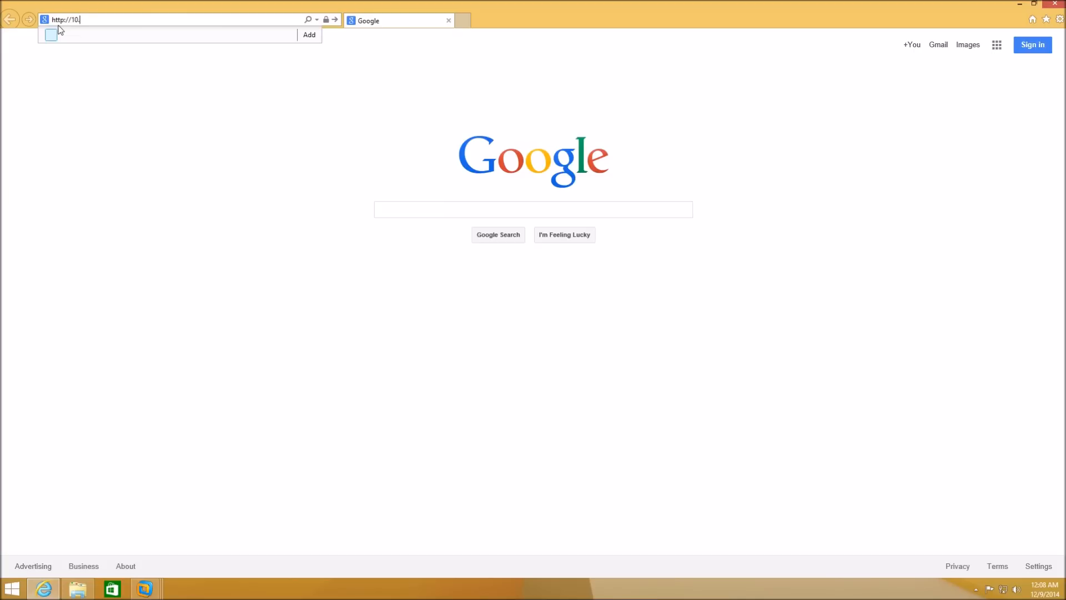
text(254.254.150)
key(Return)
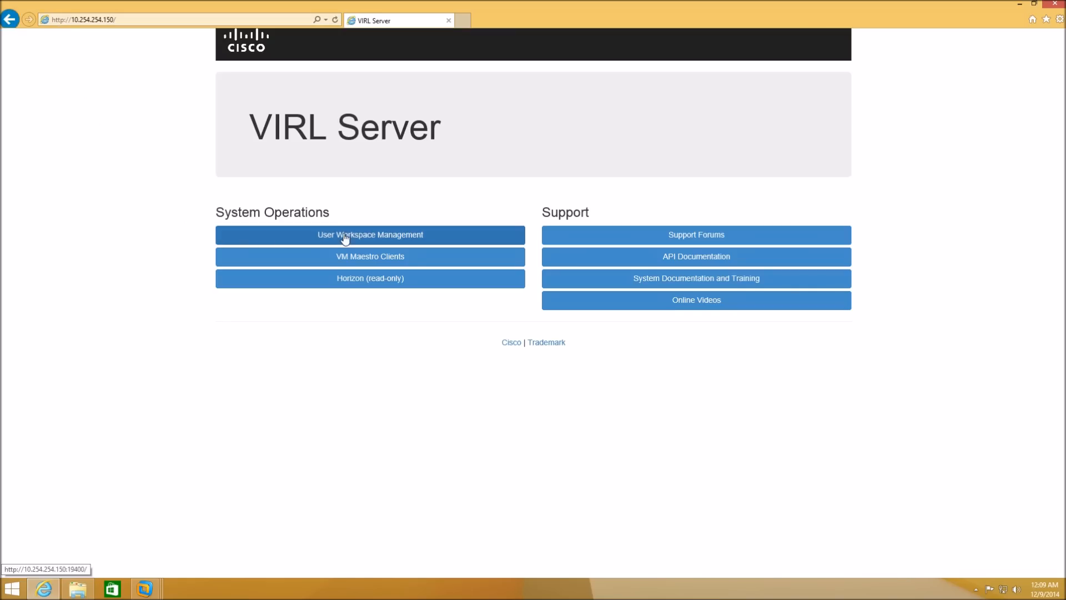
- Open User Workspace Management and log in with the admin username and password
click(373, 240)
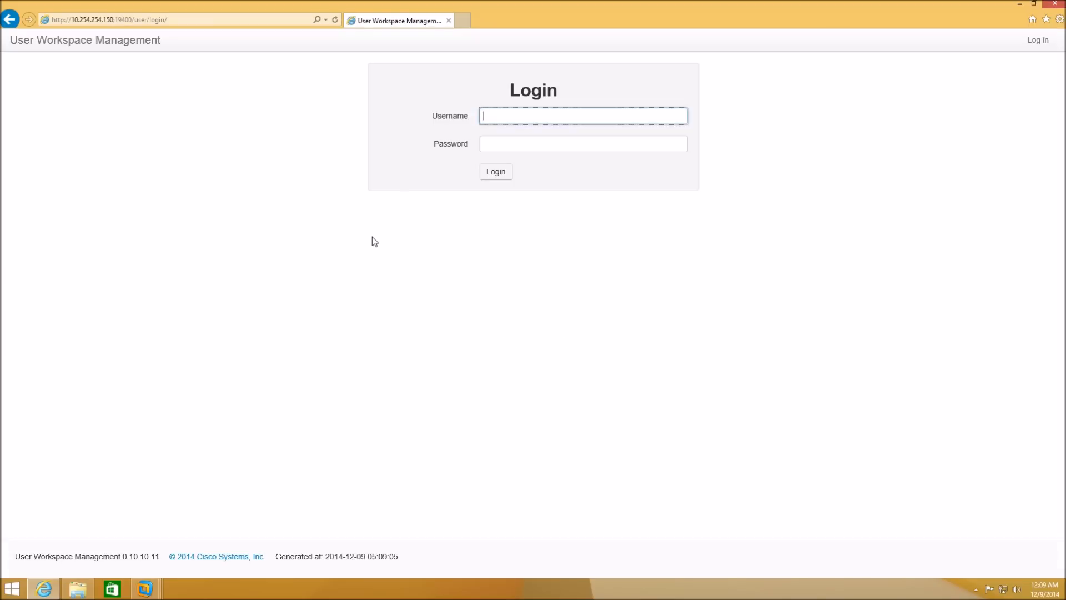
text(uwmadmin)
key(Tab)
text(••••)
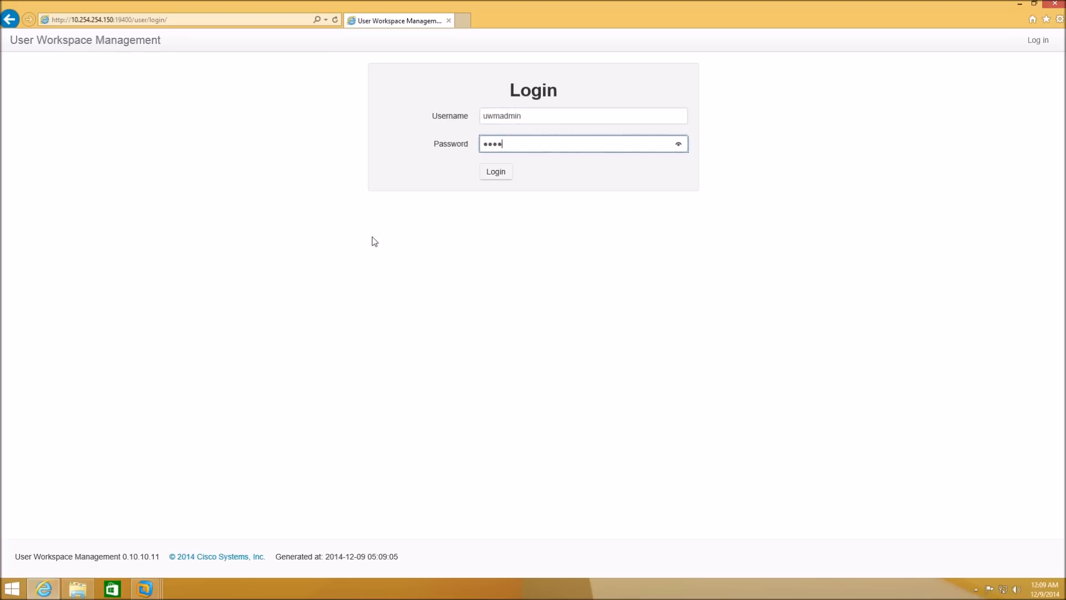
text(•••••)
key(Return)
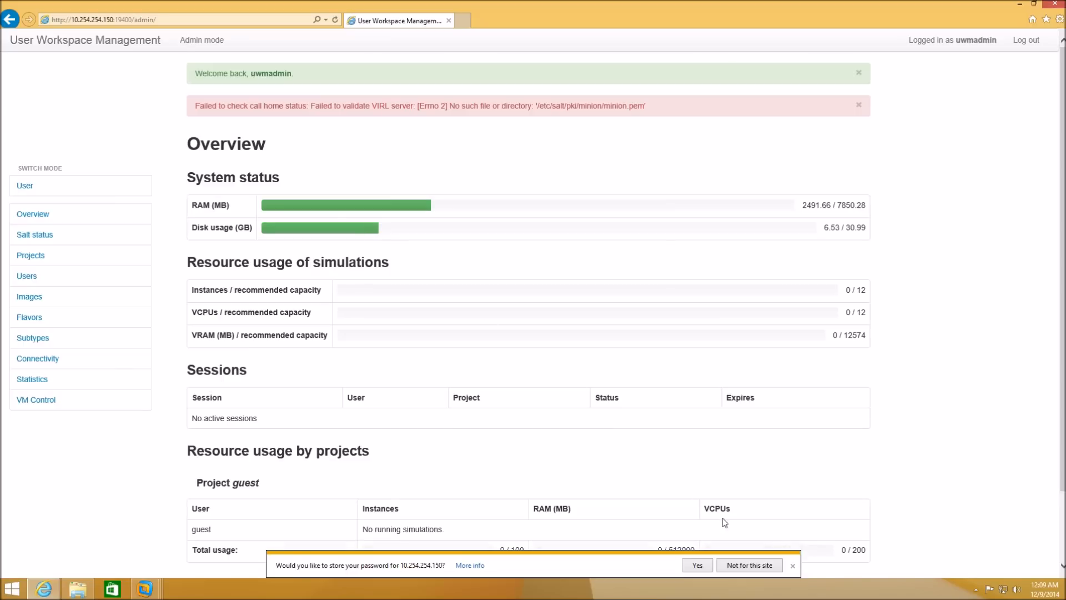
- Decline saving the password, reset salt keys and ID from Salt status, and recheck status
click(778, 566)
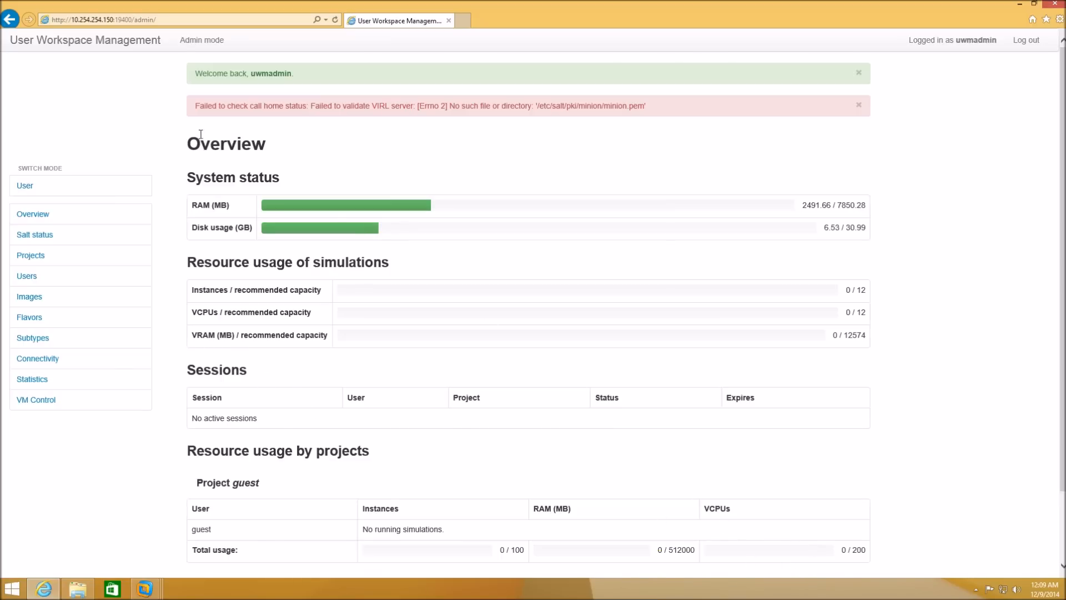
drag(195, 106, 646, 106)
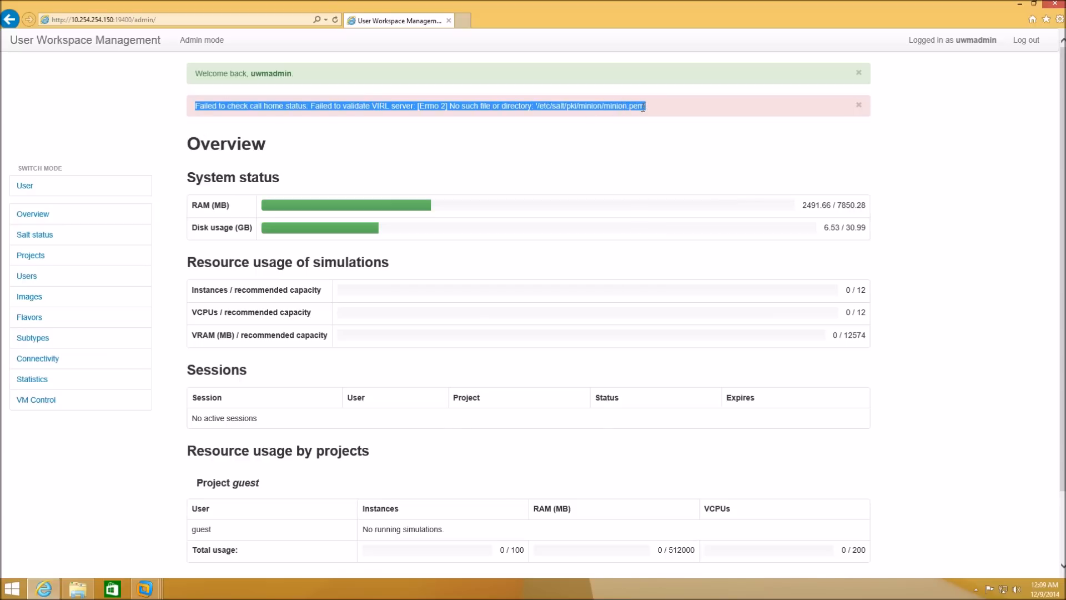
click(35, 238)
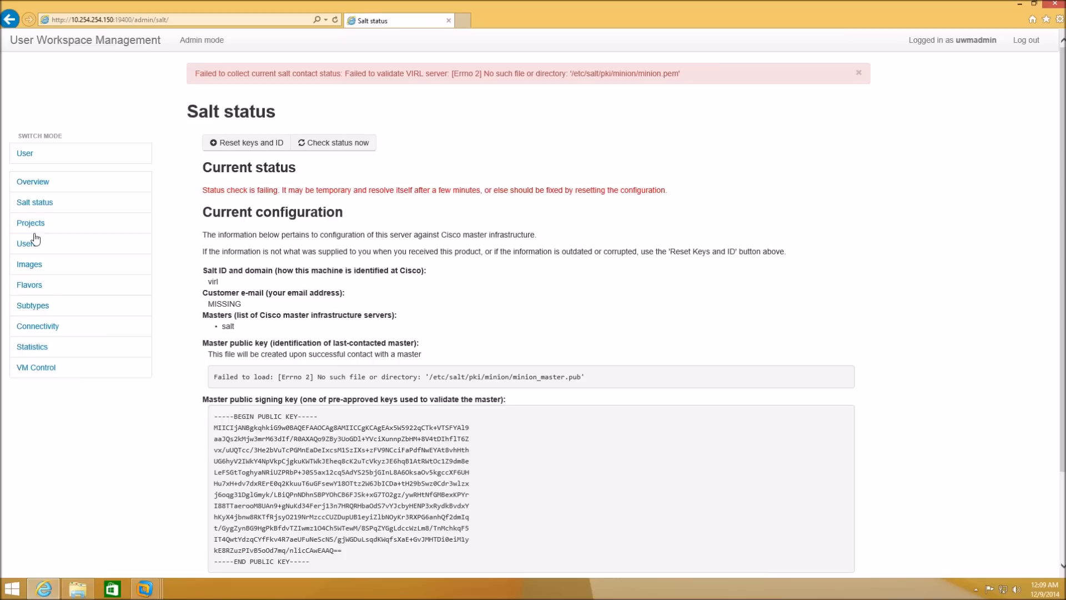
click(235, 144)
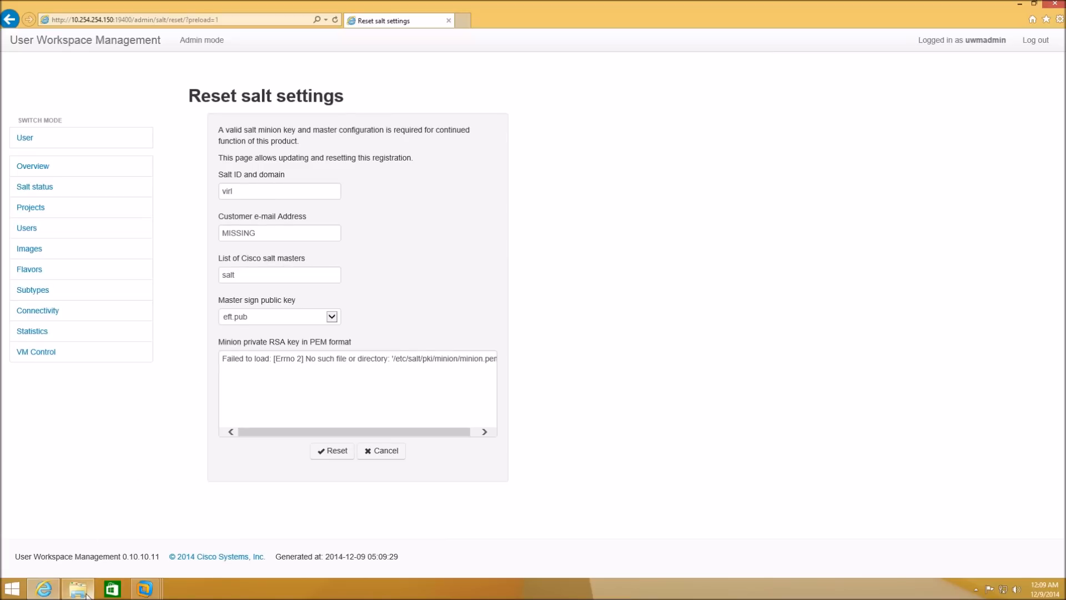
mouse_move(86, 594)
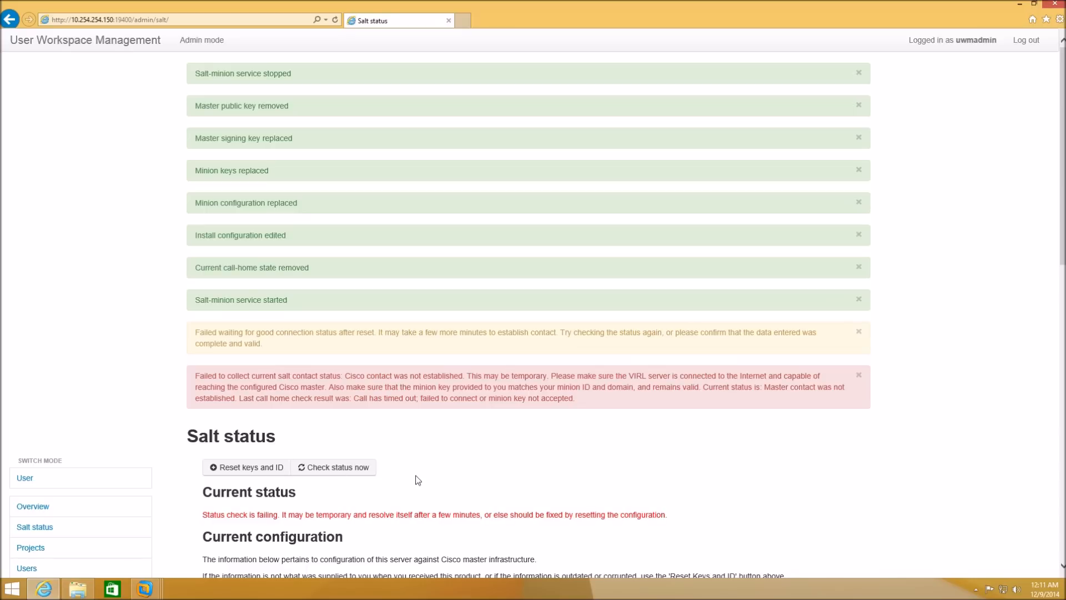
click(367, 469)
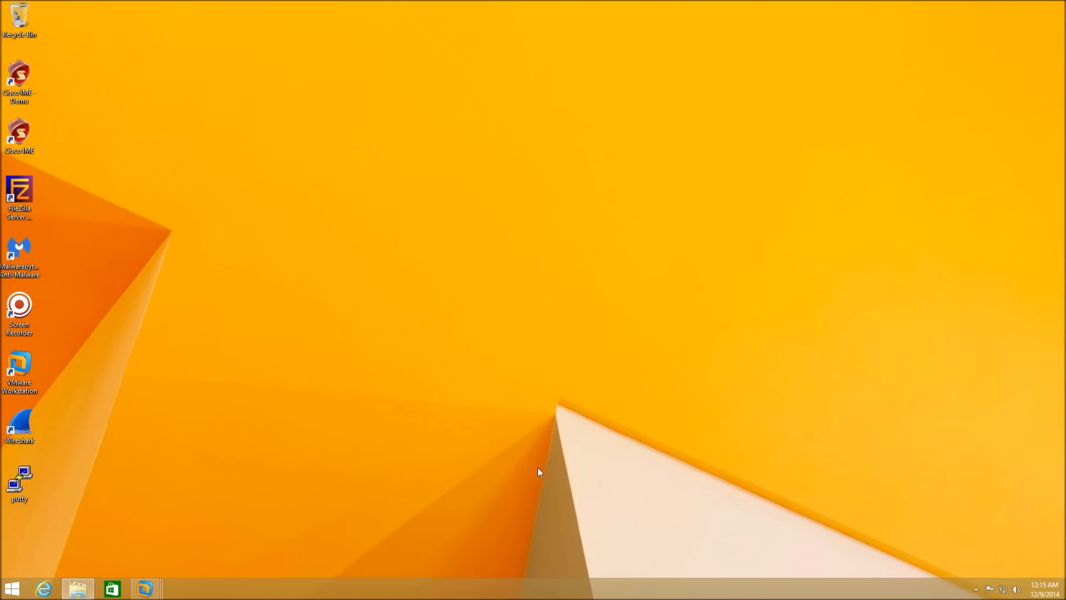
- Return to the VIRL VM, close the IP address terminal, and run '1. Install networking'
mouse_move(144, 589)
click(293, 539)
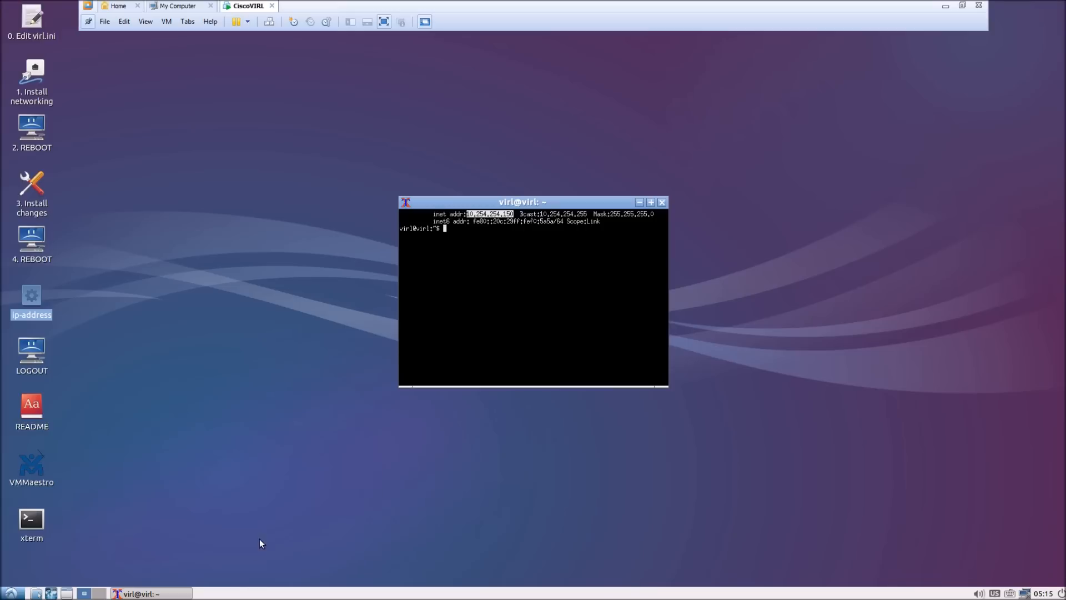
click(586, 257)
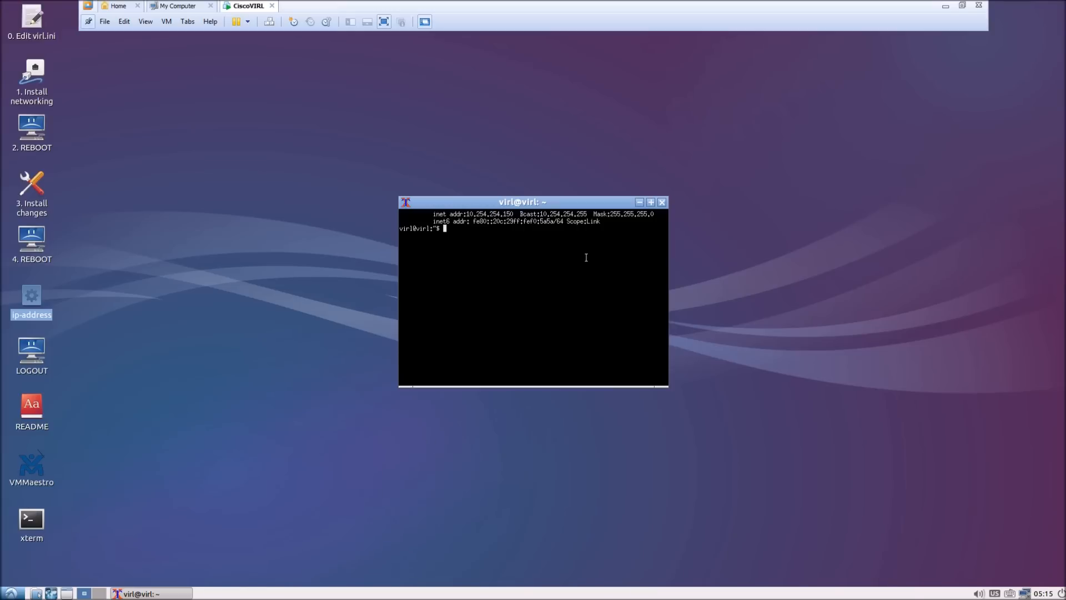
click(662, 202)
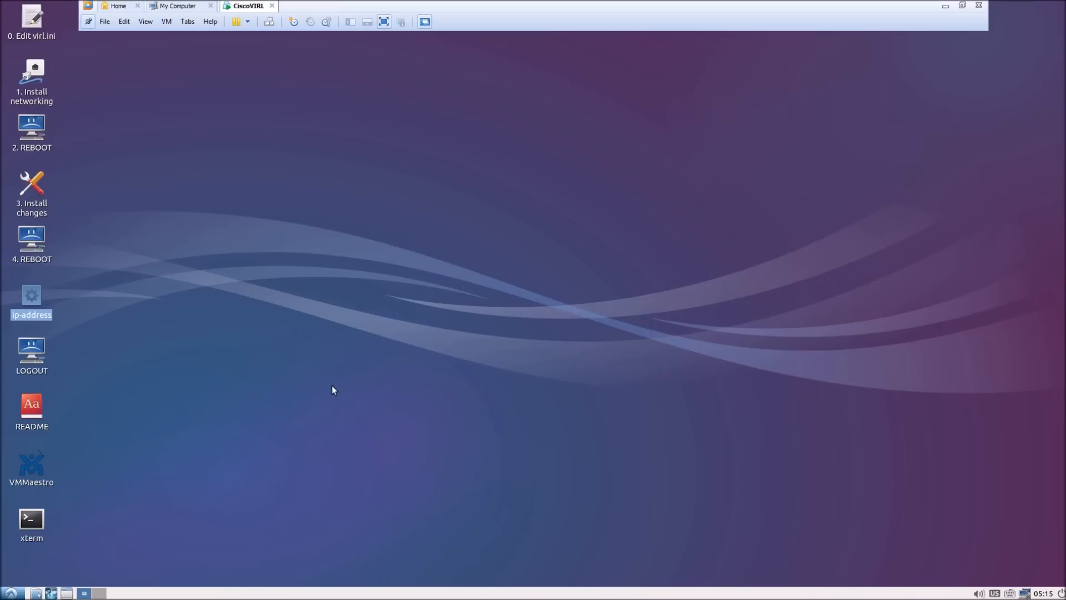
double_click(31, 78)
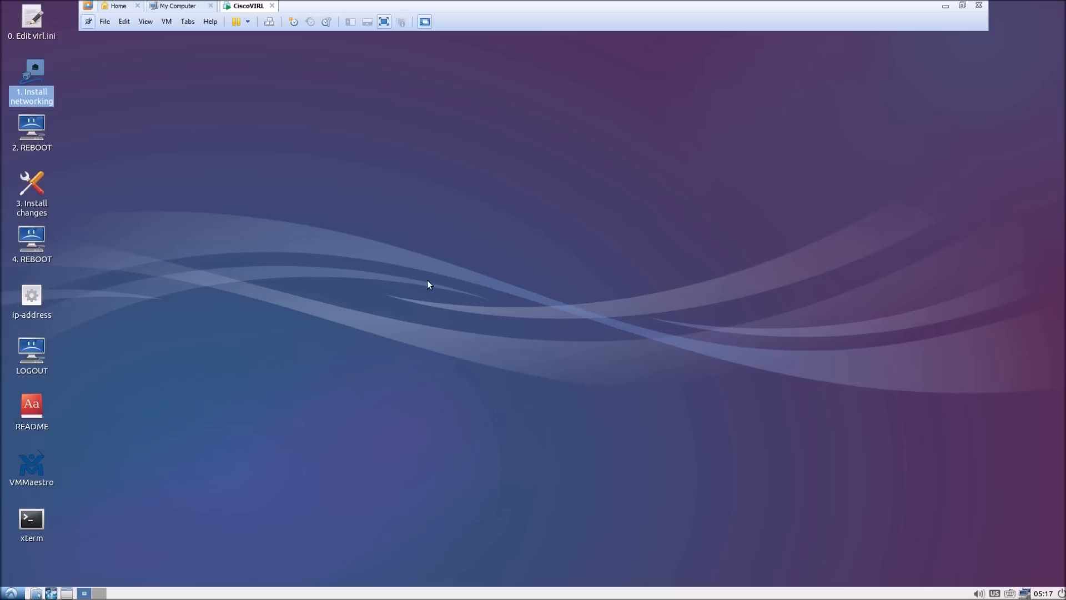
- Run the '2. REBOOT' desktop step and log back in with the account password
click(32, 139)
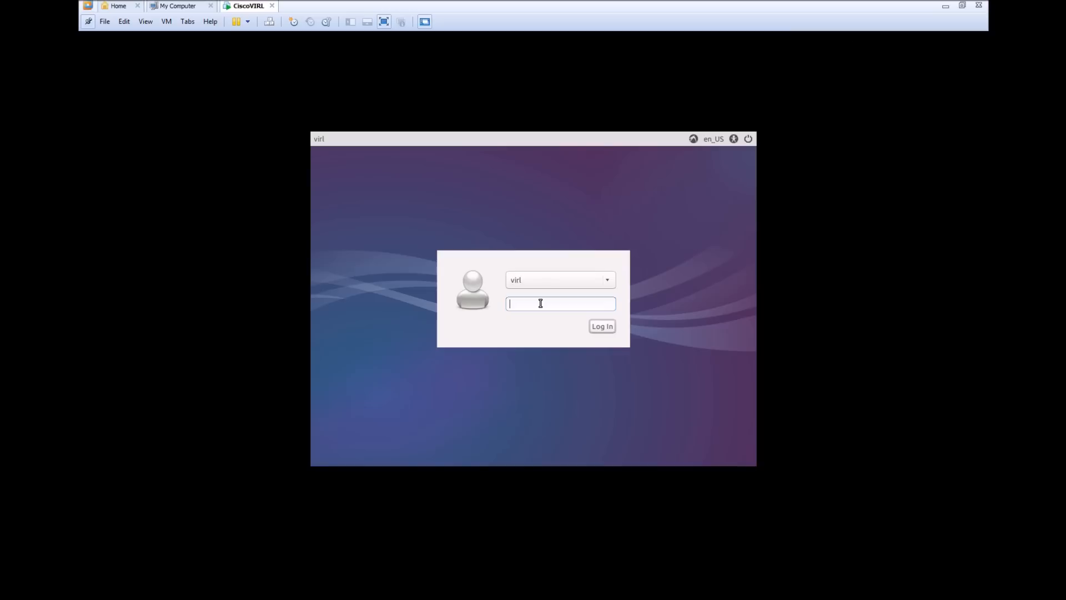
text(VIRL)
key(Return)
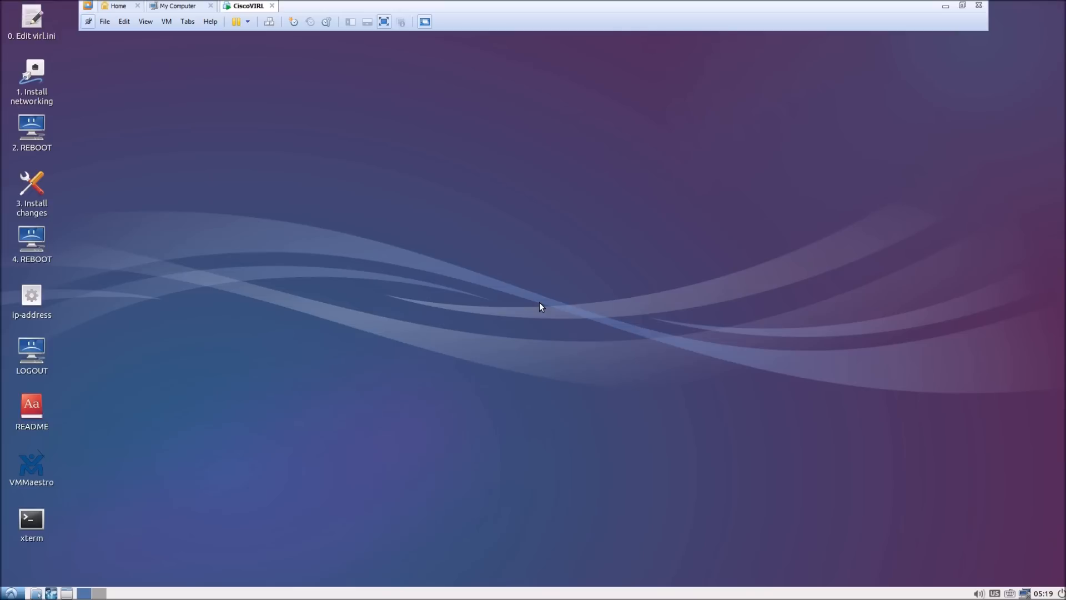
- Select the Install changes step, unlock the session with the password, and open an xterm
click(37, 212)
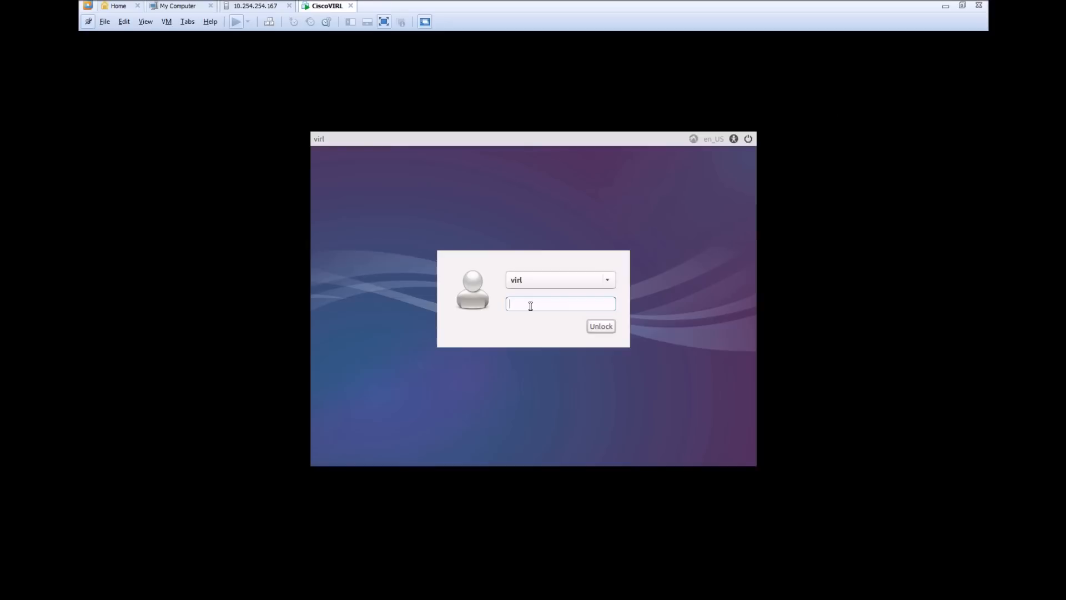
text(VIRL)
key(Return)
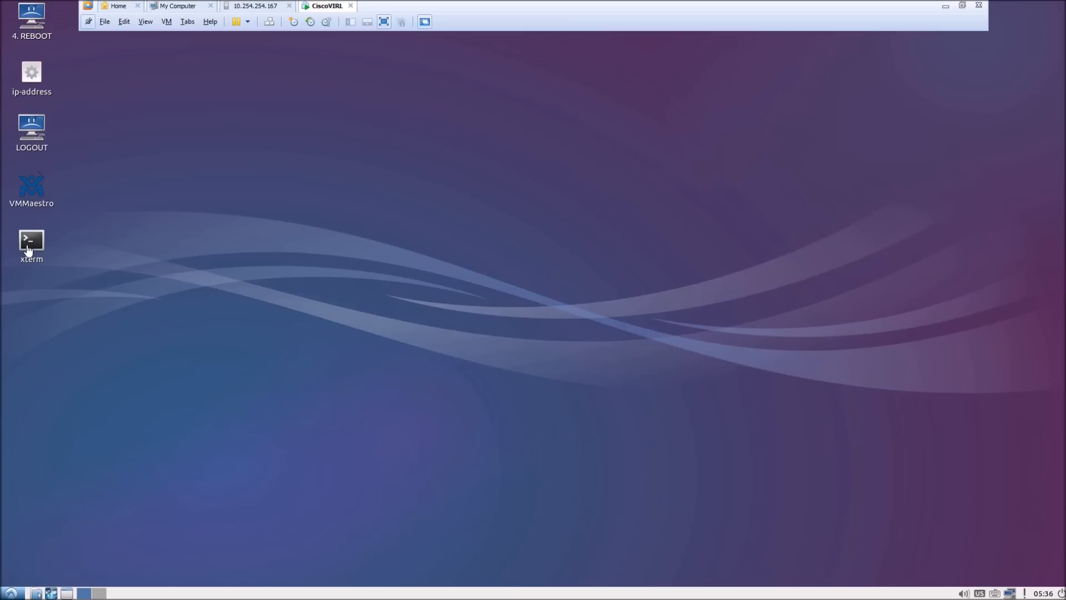
click(25, 246)
double_click(31, 240)
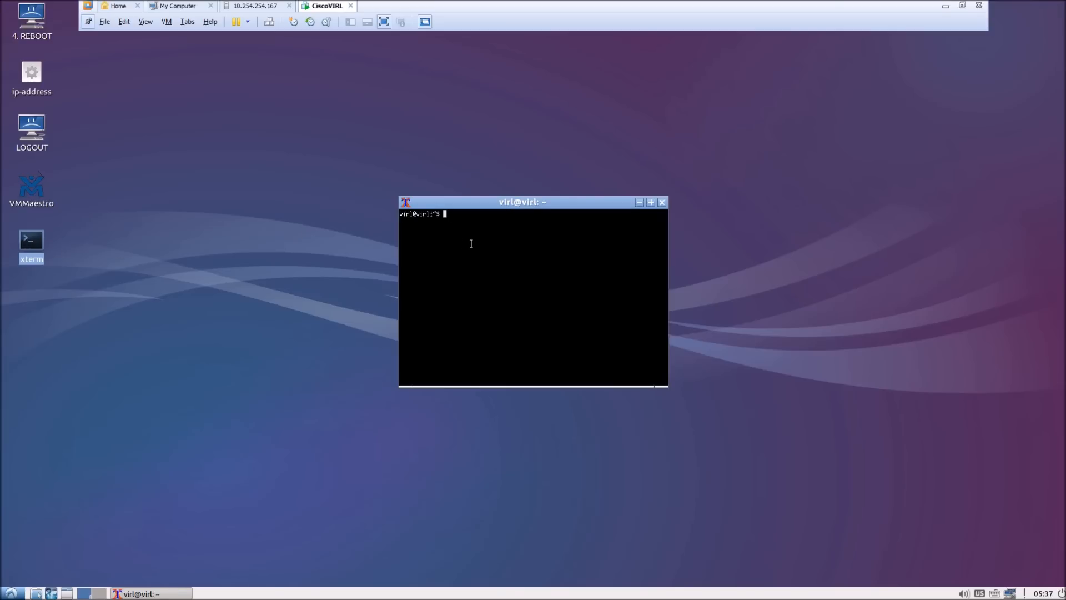
- Maximize the terminal and run 'neutron agent-list', confirming the DHCP agent is alive
click(650, 203)
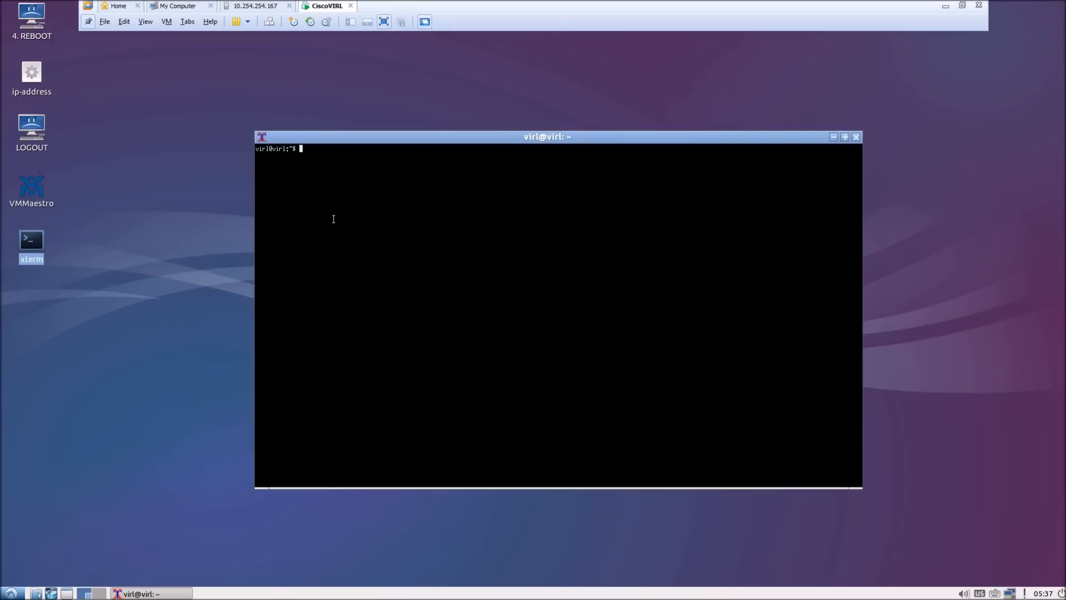
text(net)
key(BackSpace)
text(utron agent-list)
key(Return)
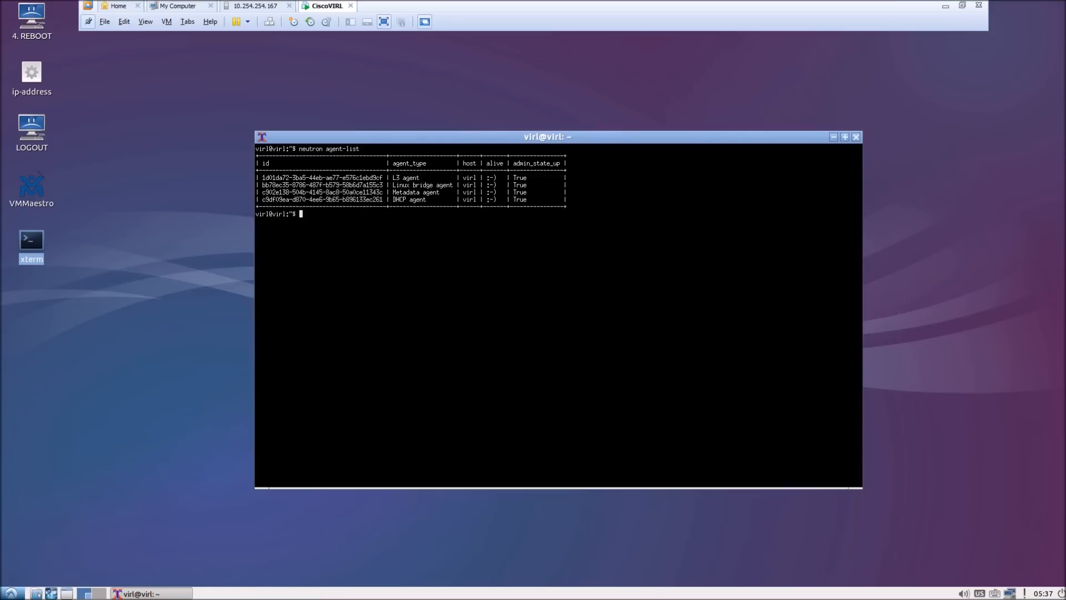
mouse_move(497, 201)
mouse_down()
mouse_move(484, 205)
mouse_move(487, 185)
mouse_up()
click(493, 205)
key(Return)
key(Return)
key(Return)
key(Return)
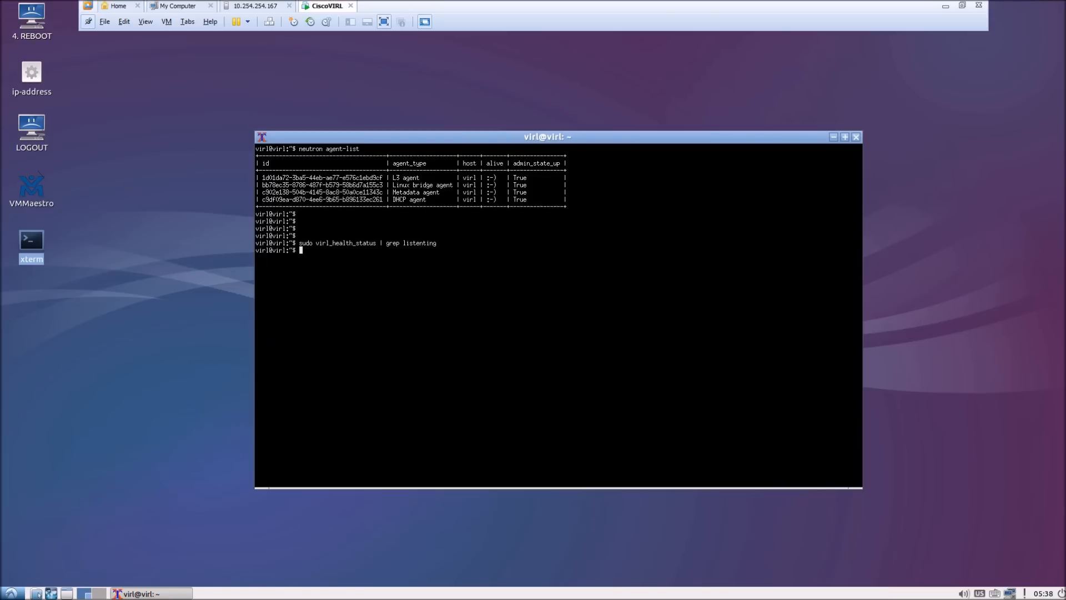
- Rerun the corrected 'sudo virl_health_status | grep listening' check and type exit
key(Up)
key(Left)
key(Left)
key(Left)
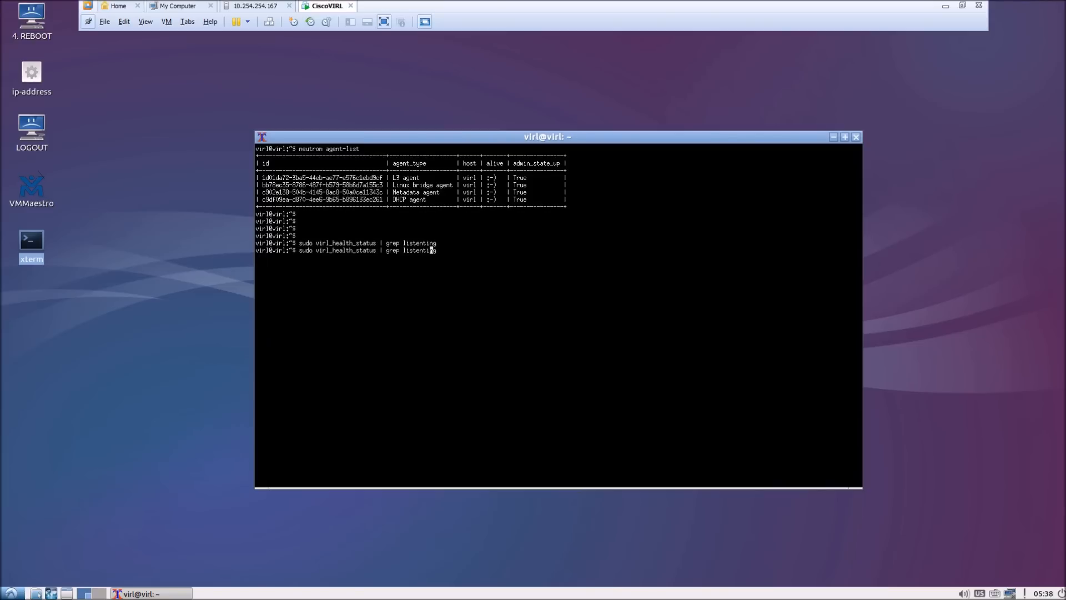
key(BackSpace)
key(Return)
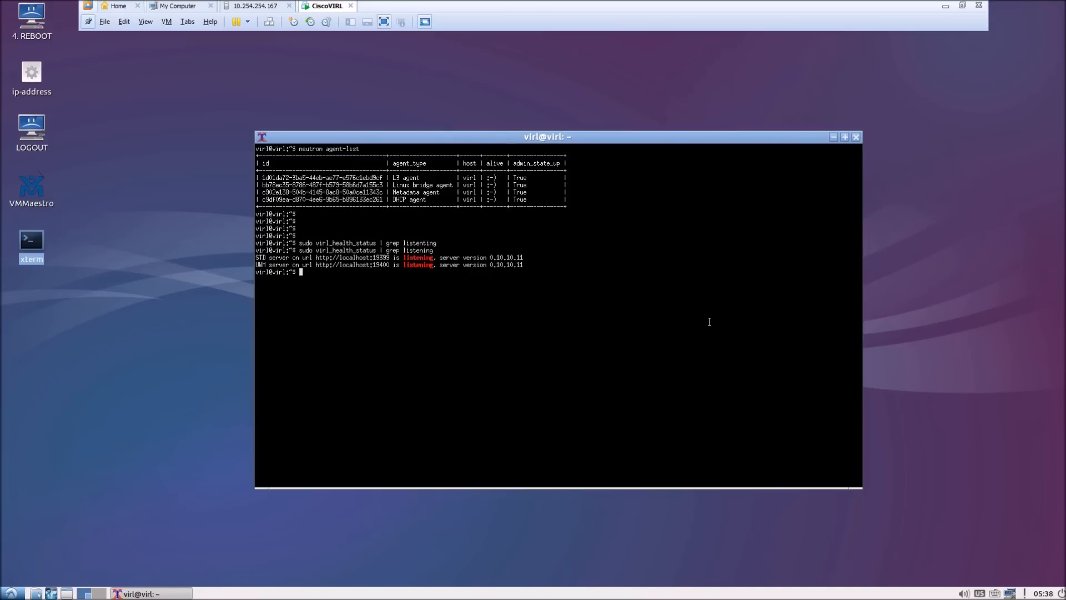
text(exi)
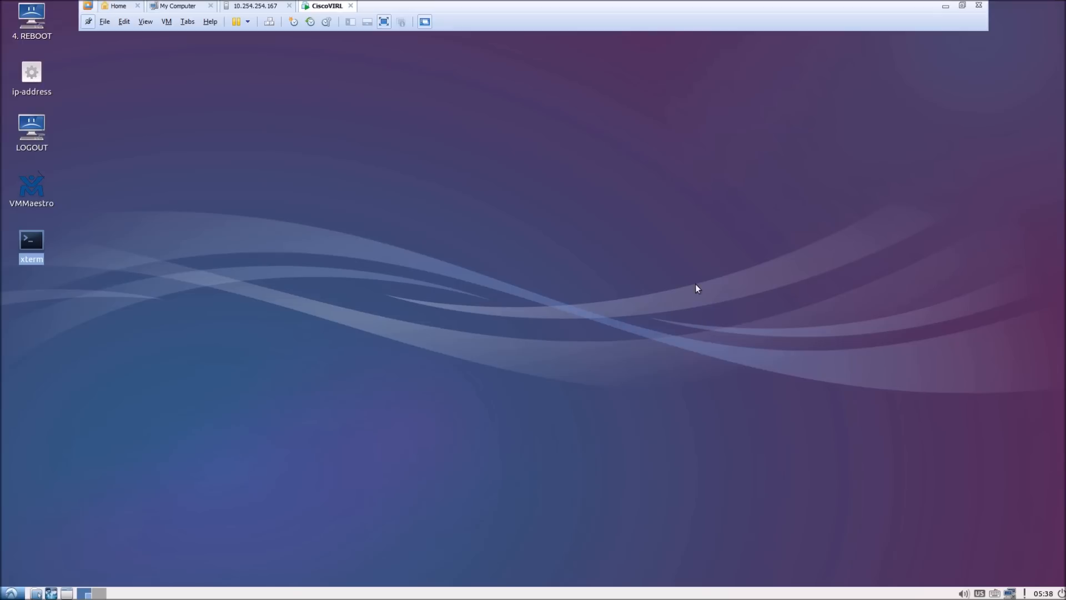
- Show the guest IP 10.254.254.180, minimize VMware, and launch Internet Explorer on the host
double_click(32, 76)
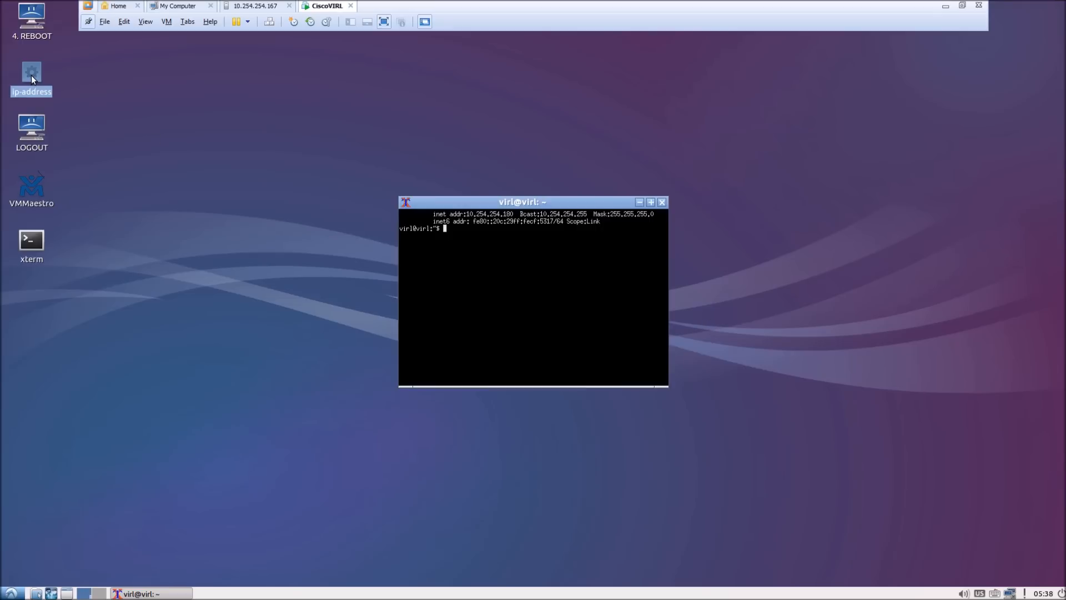
drag(475, 213, 514, 213)
click(945, 8)
click(43, 588)
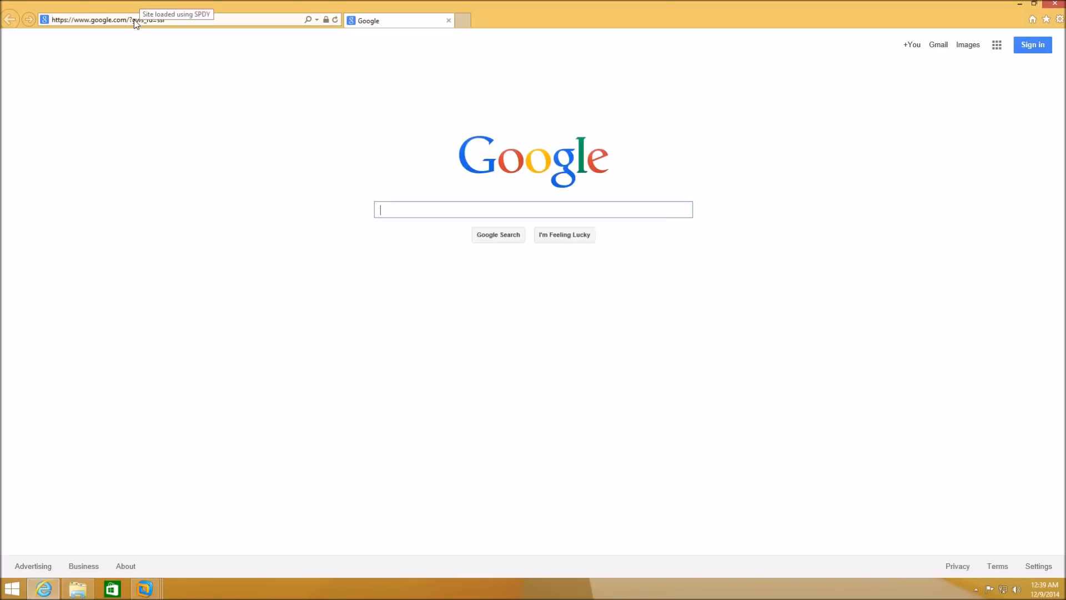
text(http)
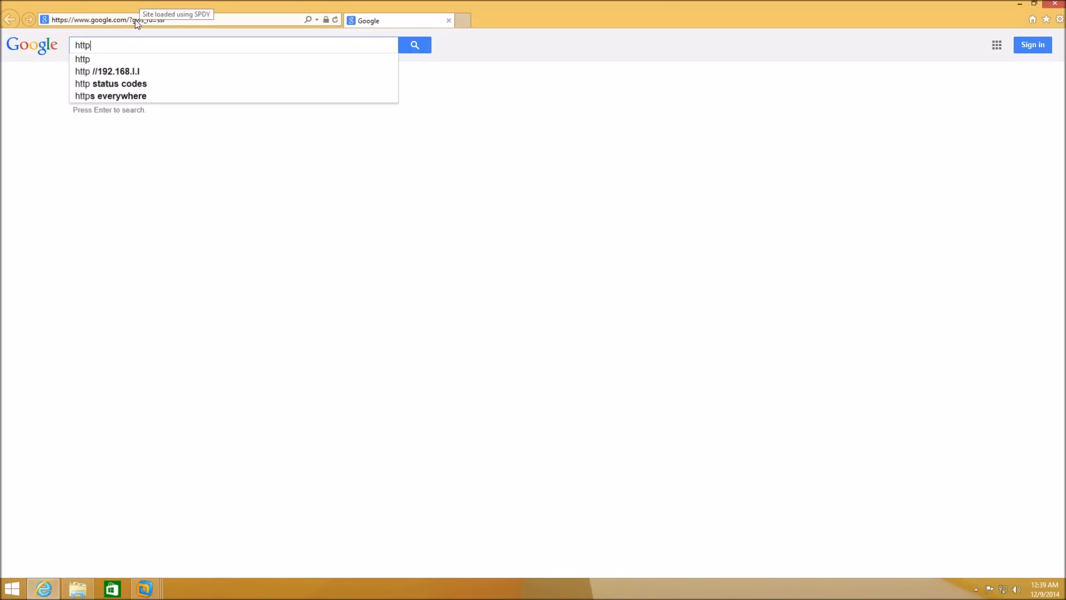
click(135, 19)
text(http)
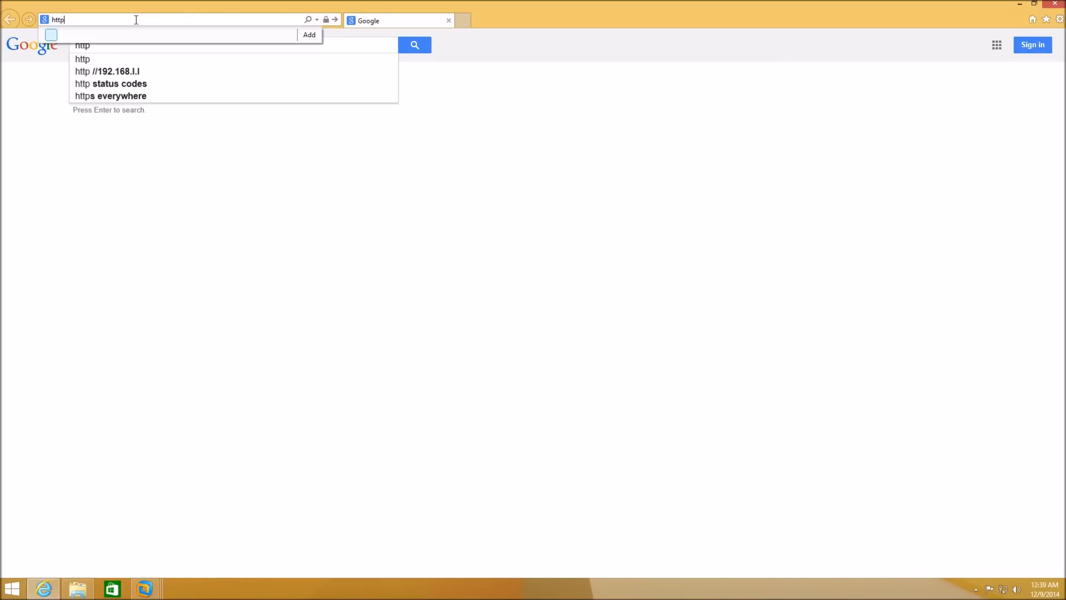
text(://10.254.254)
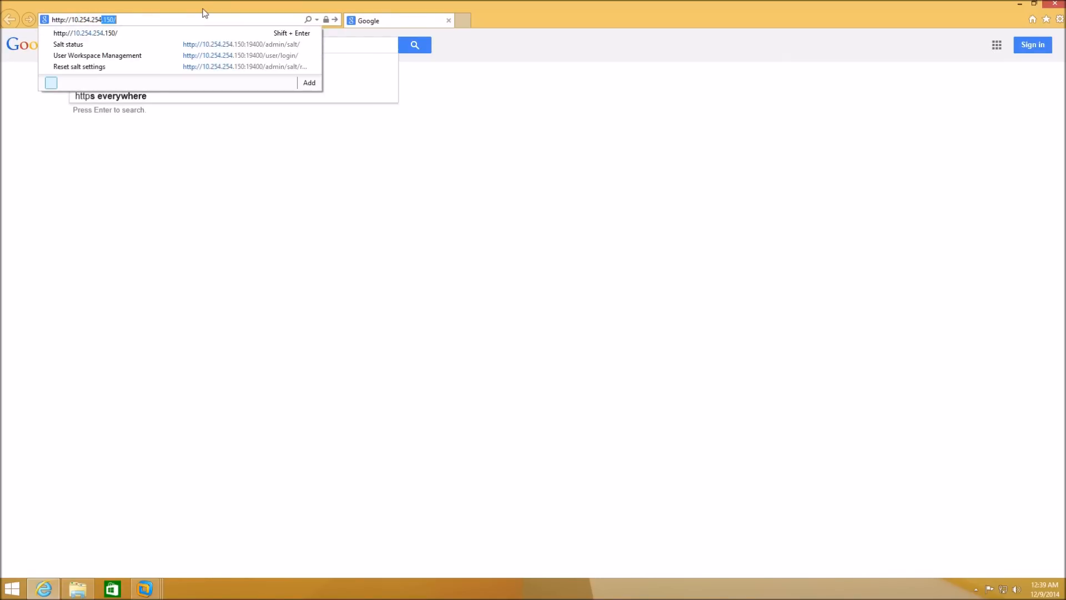
text(.180)
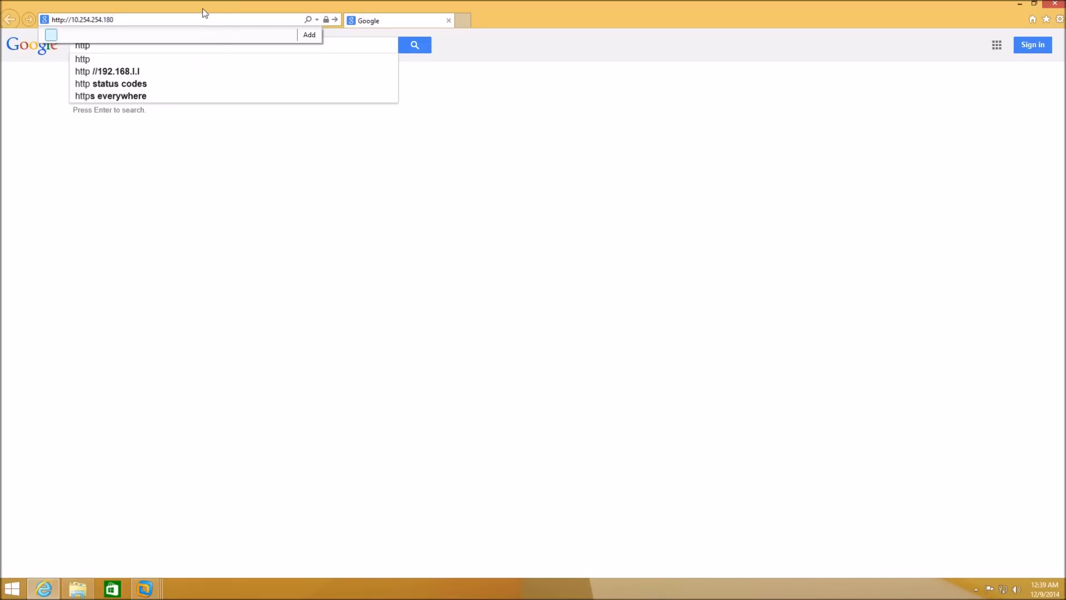
key(Return)
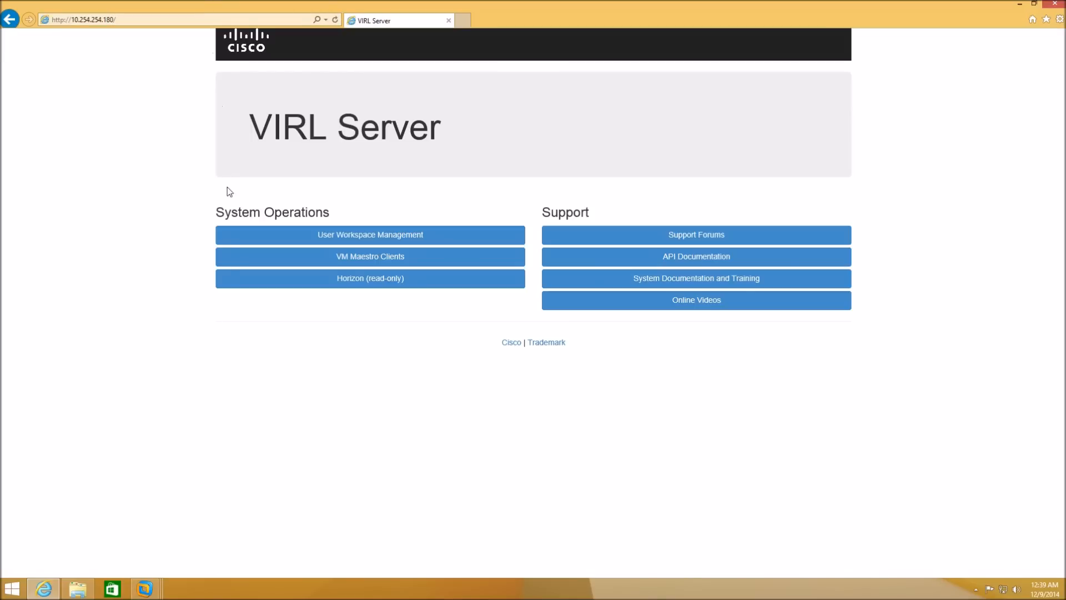
click(336, 262)
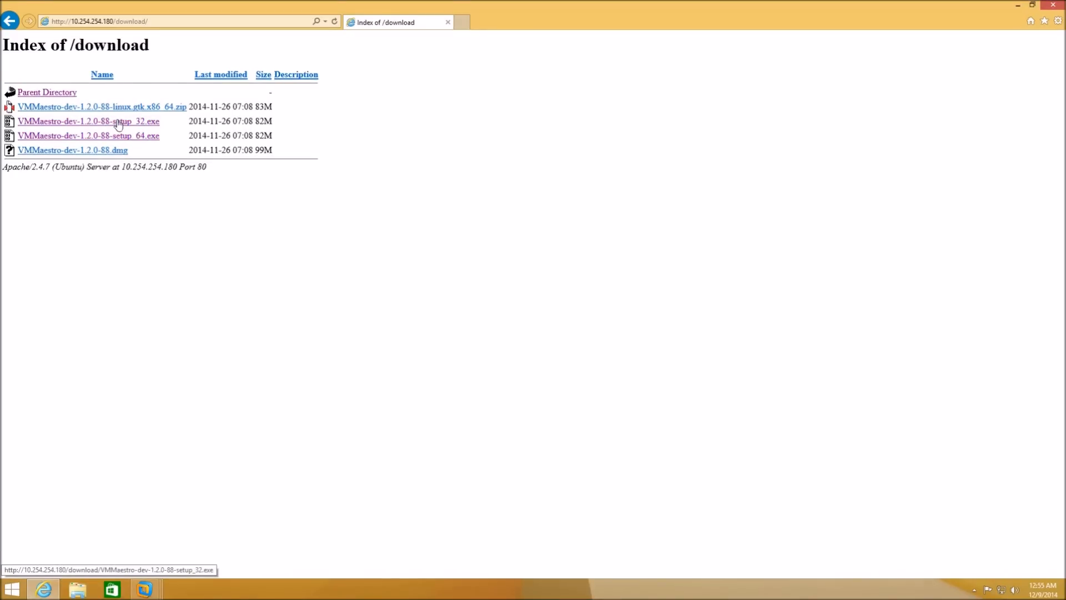
- Download and run VMMaestro-dev-1.2.0-88-setup_32.exe, install with default folders and both shortcuts, then launch it
click(118, 120)
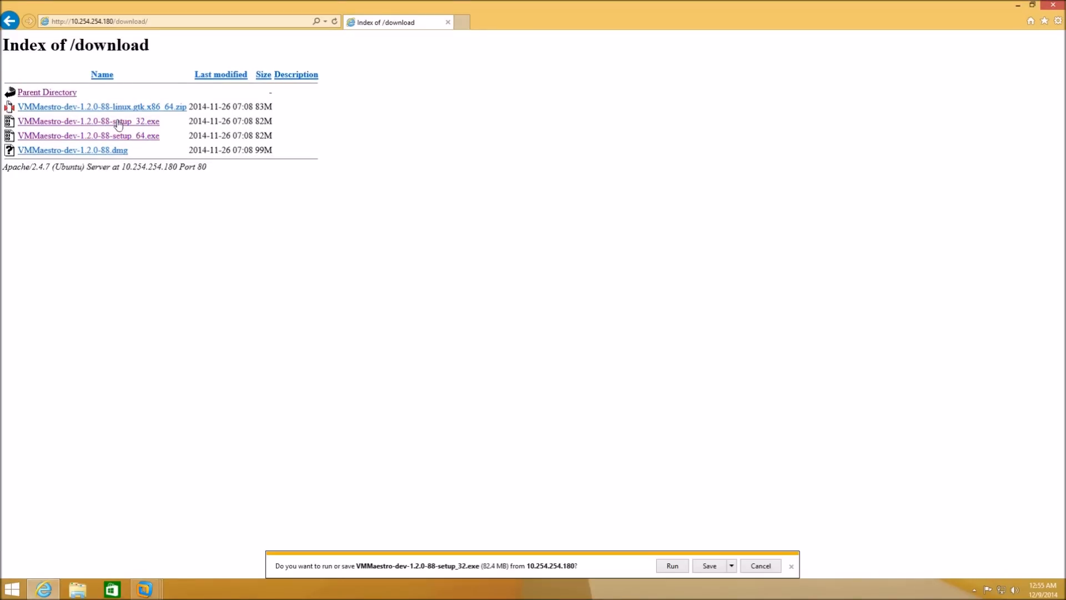
click(673, 566)
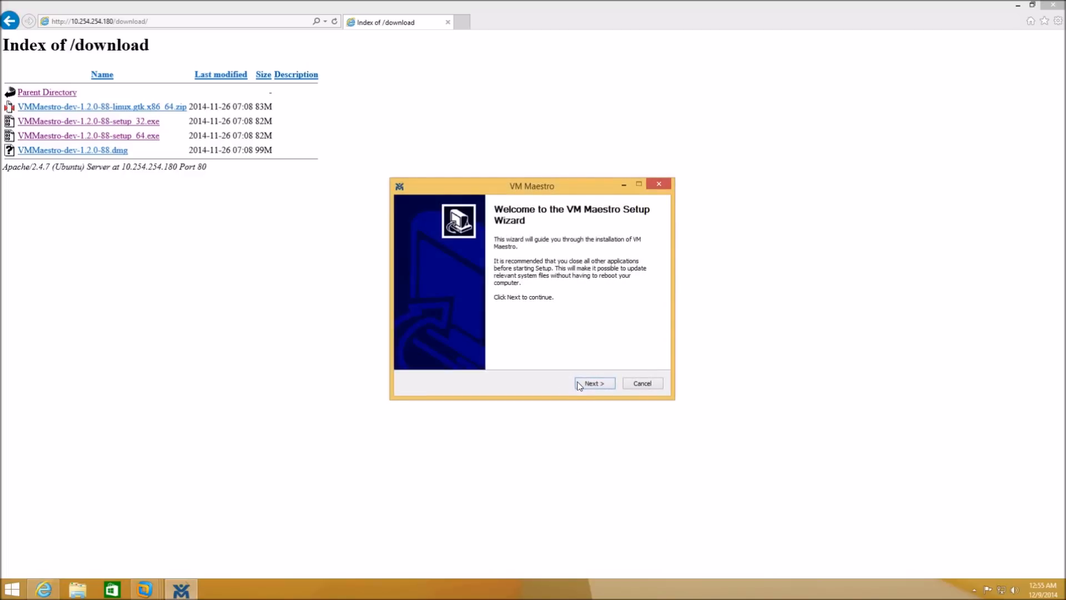
click(579, 384)
click(583, 384)
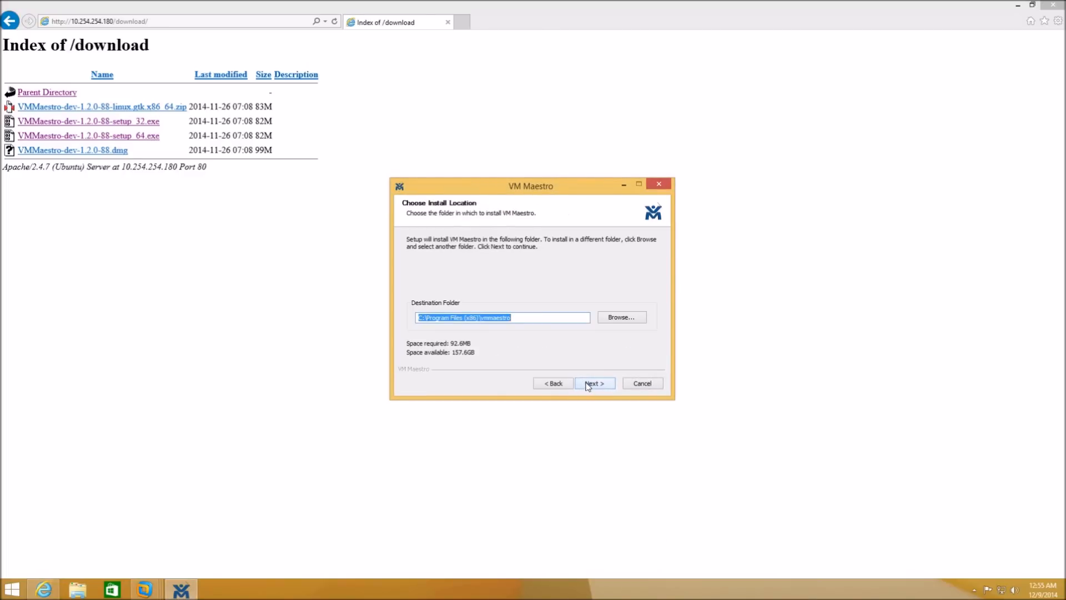
click(587, 385)
click(589, 385)
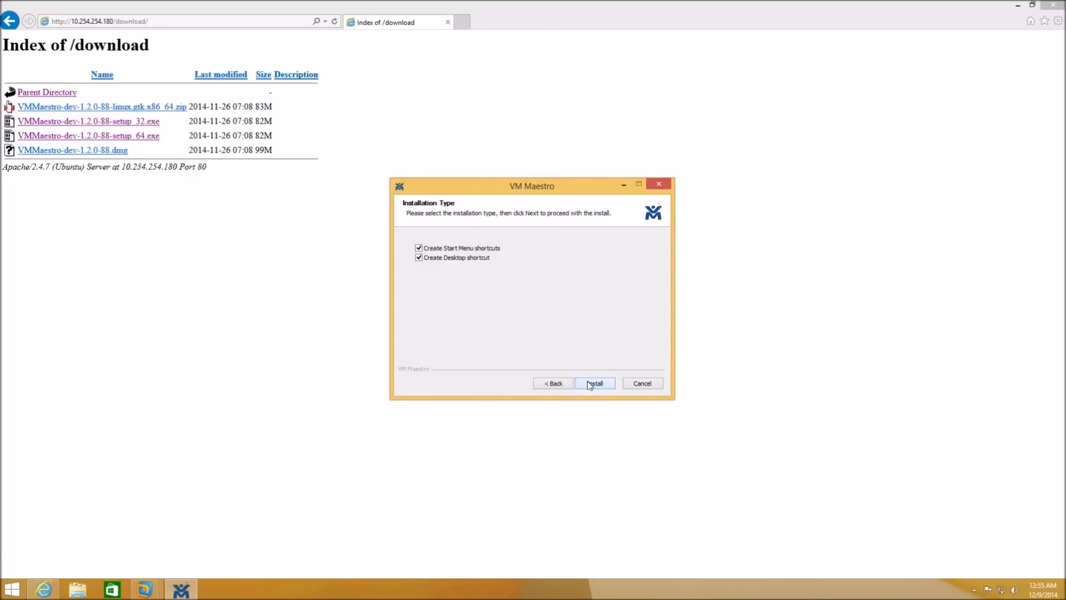
click(590, 385)
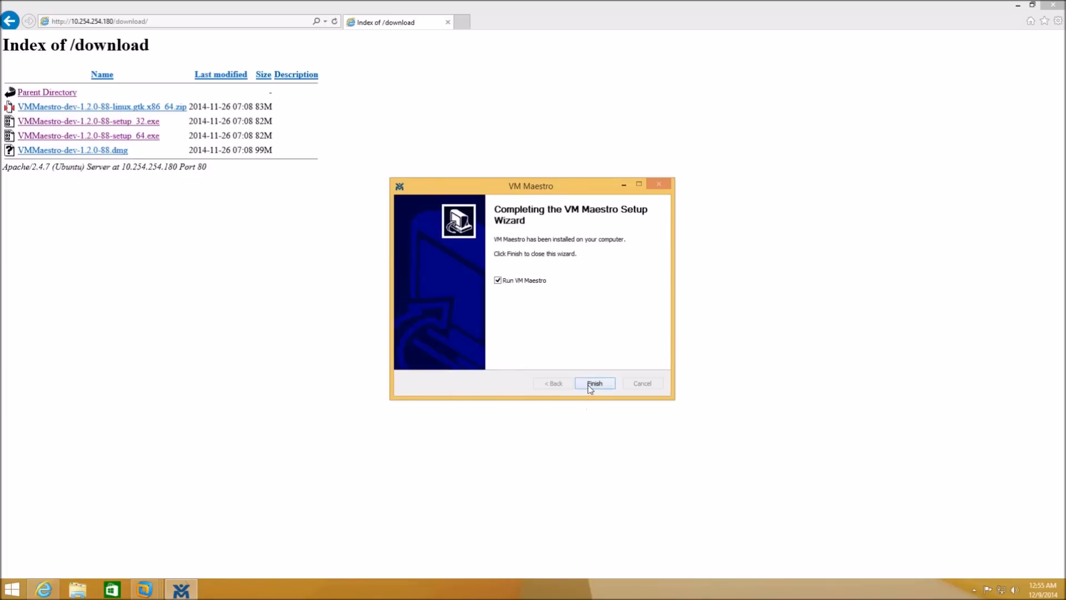
click(589, 385)
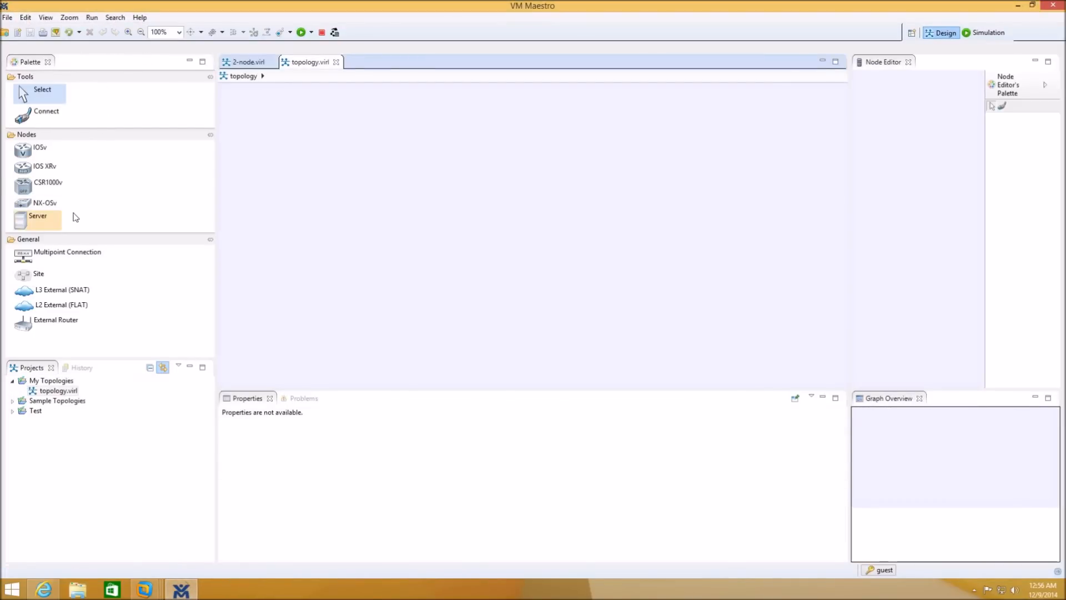
- Add two IOSv routers, iosv-1 and iosv-2, and spread them apart on the canvas
click(29, 153)
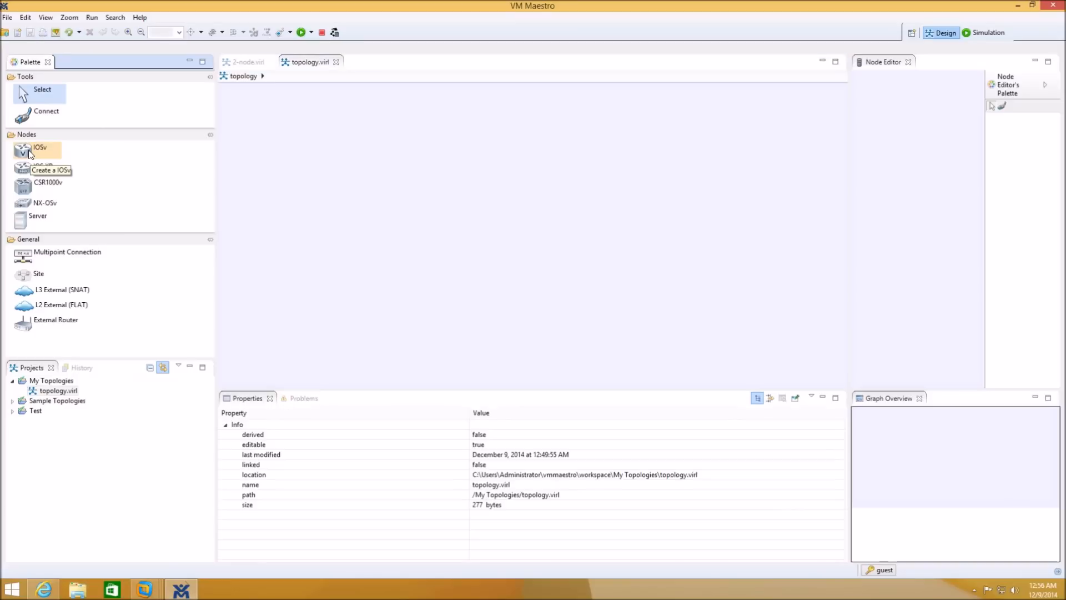
click(344, 193)
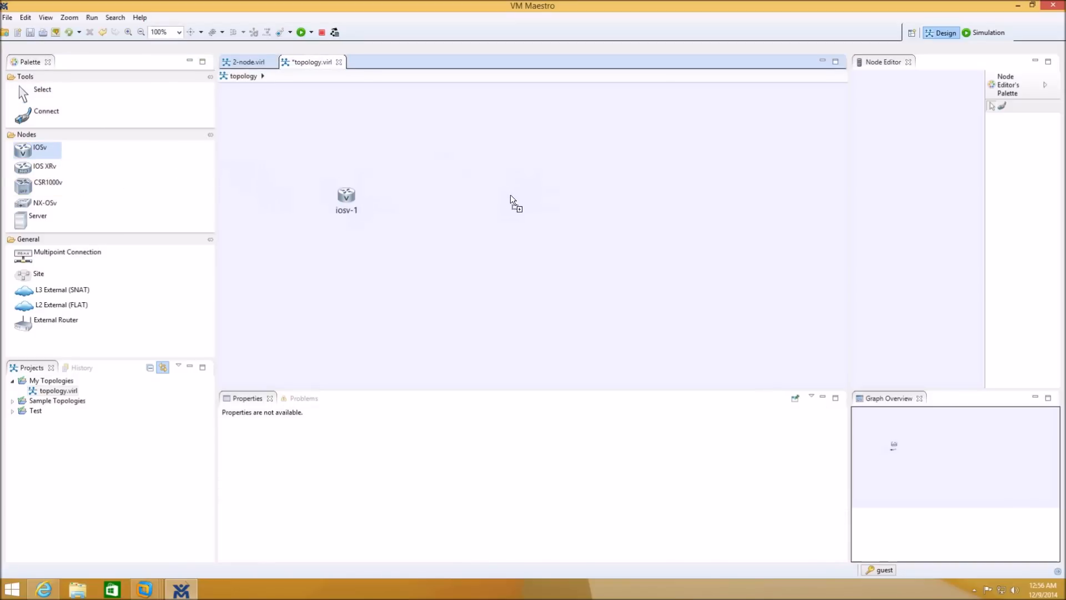
click(45, 99)
drag(353, 199, 419, 221)
drag(532, 209, 587, 225)
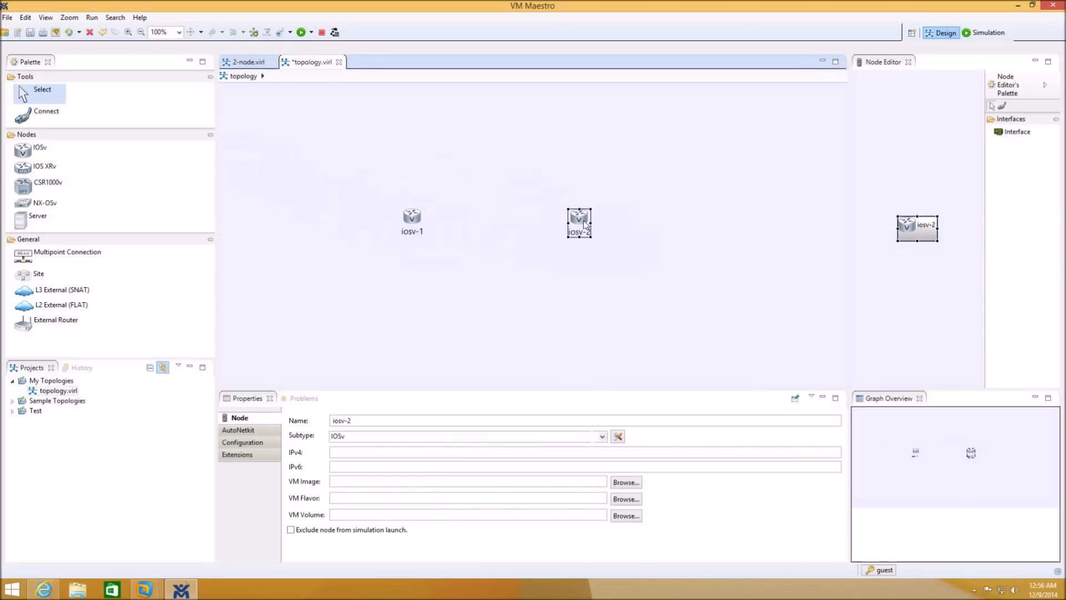
- Rename iosv-1 to R1 and iosv-2 to R2
click(411, 223)
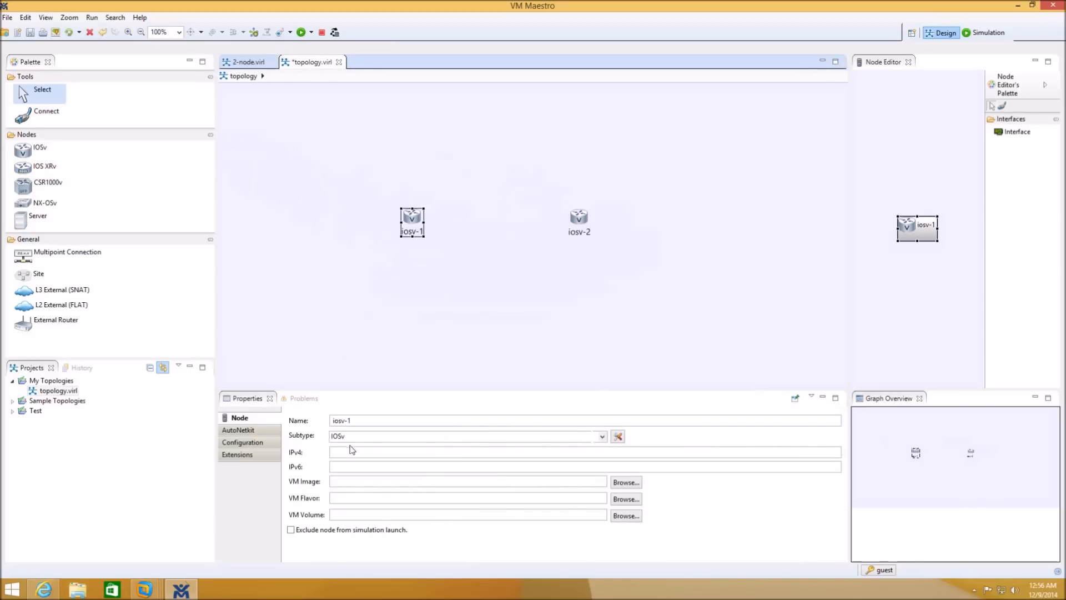
click(358, 421)
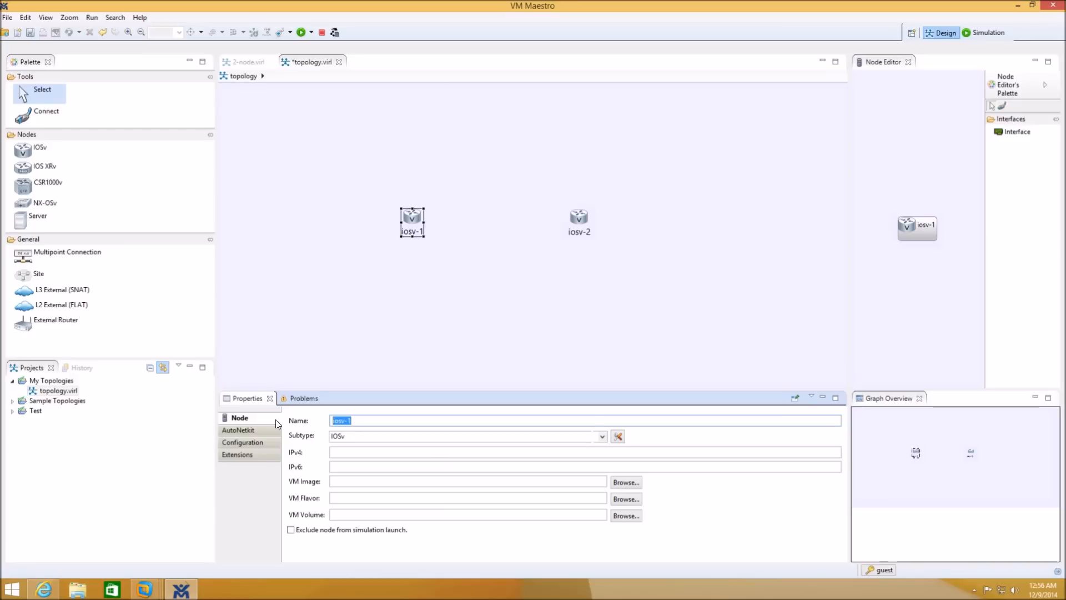
text(R1)
click(562, 257)
click(578, 222)
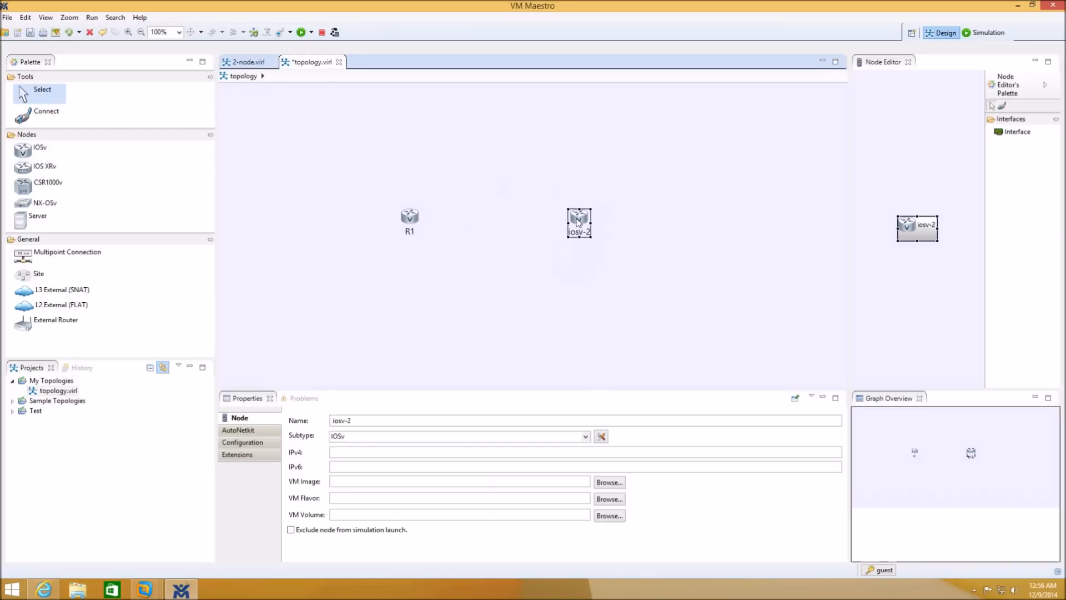
click(357, 420)
text(R2)
click(558, 311)
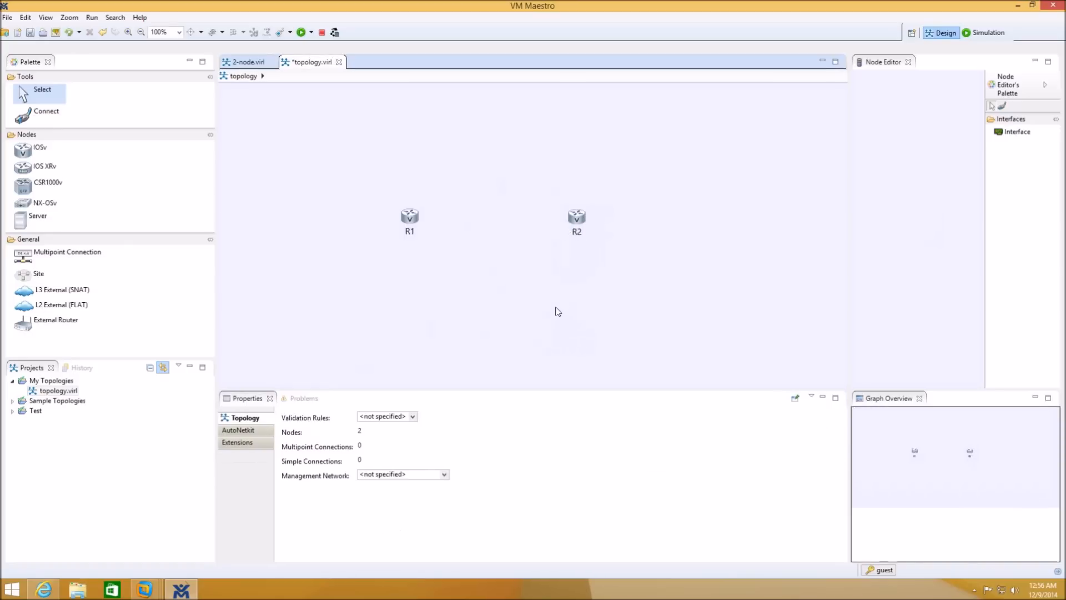
- Draw a link from R1 to R2 on GigabitEthernet0/1
click(578, 223)
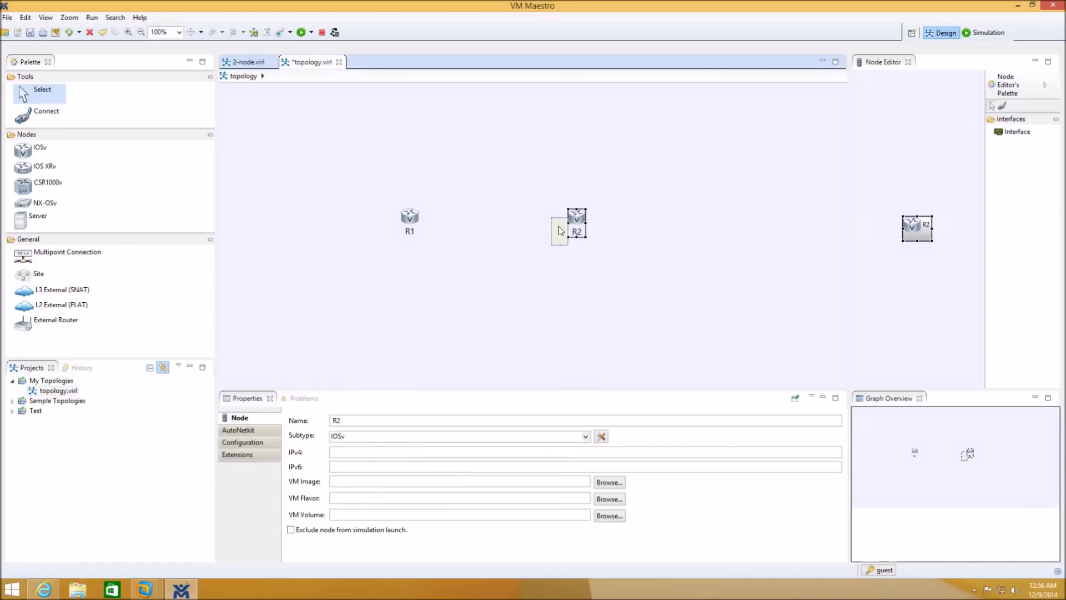
drag(559, 231, 559, 231)
click(410, 222)
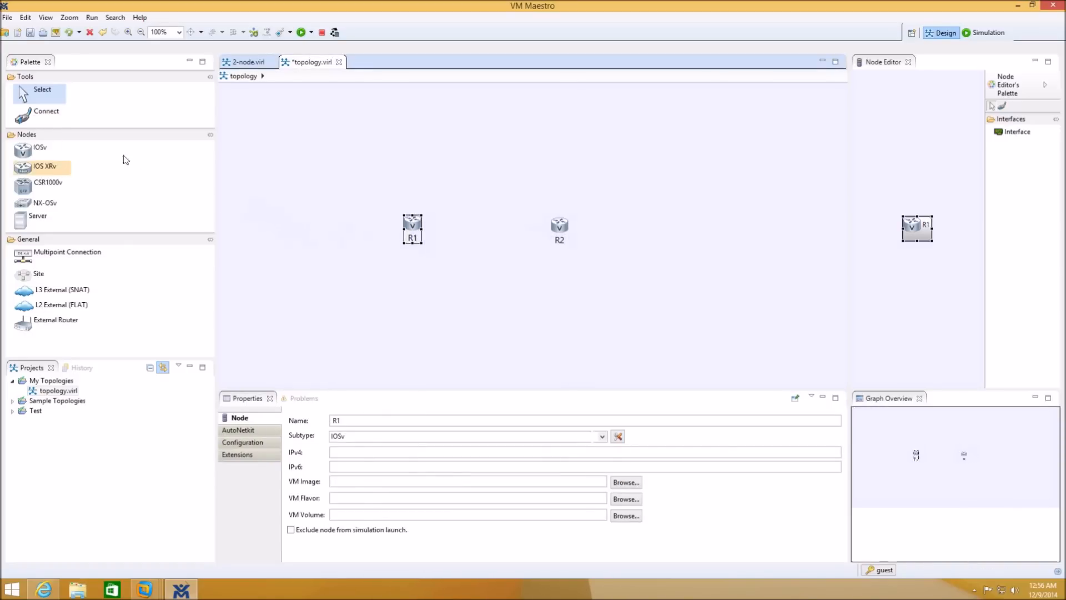
click(45, 113)
click(414, 225)
click(562, 225)
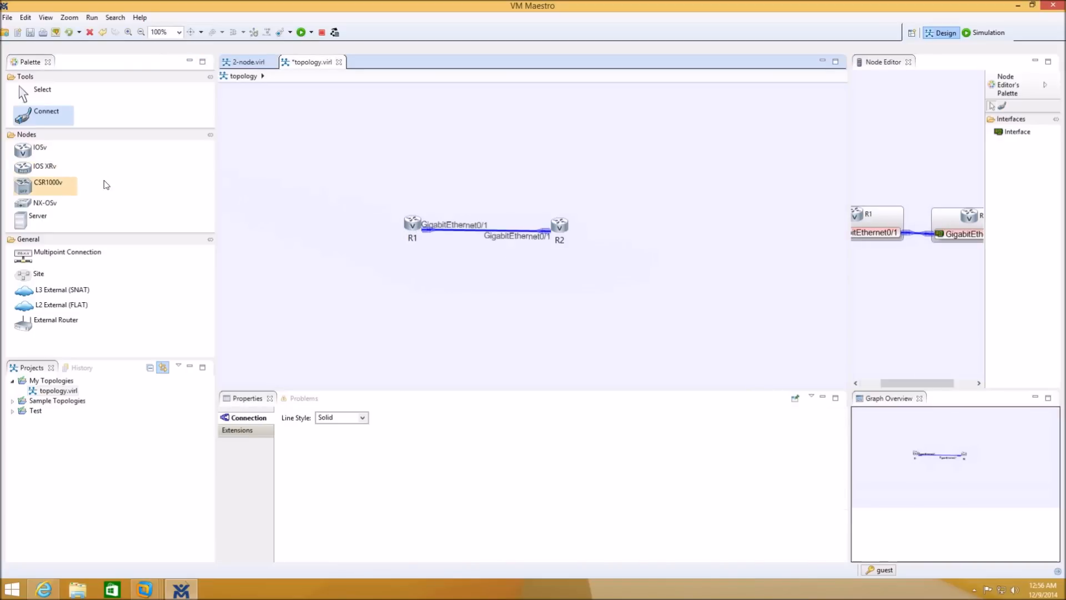
- Line up R1 and R2 neatly on the canvas and launch the simulation
click(39, 94)
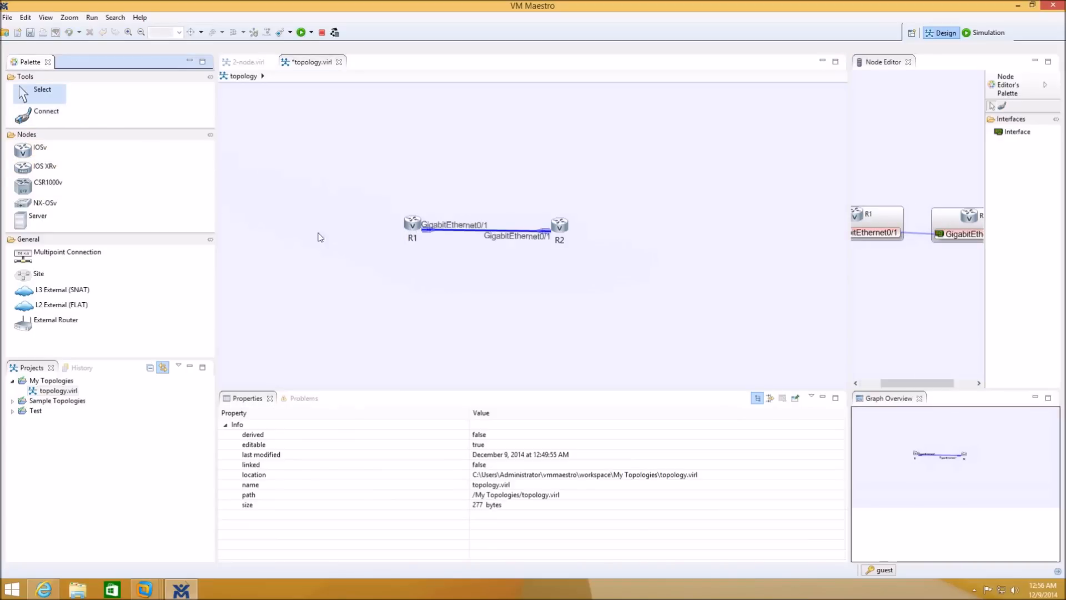
drag(411, 226, 361, 230)
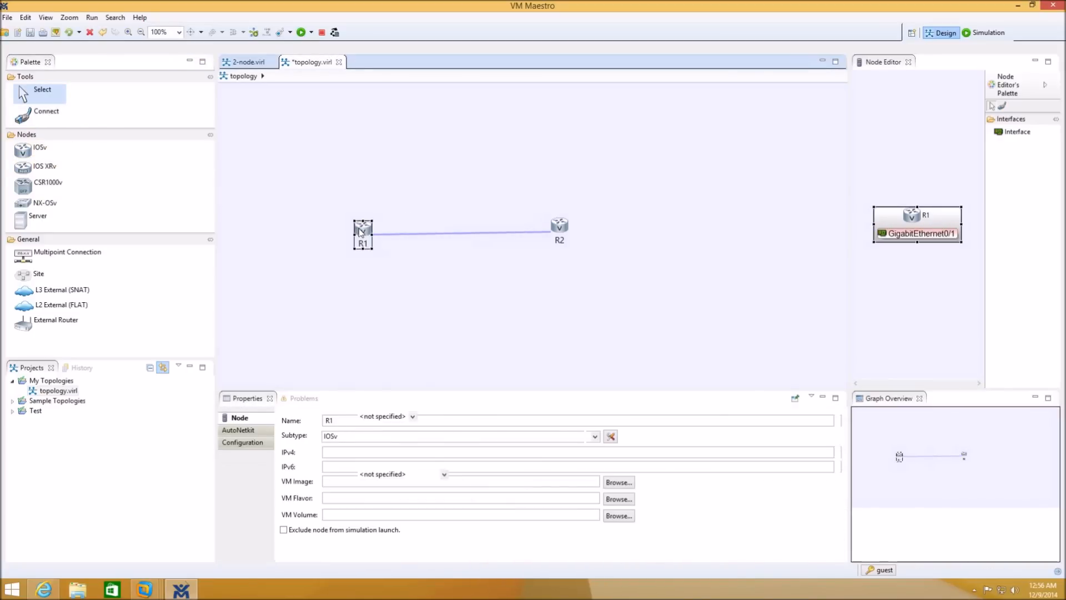
click(552, 236)
drag(562, 239, 592, 248)
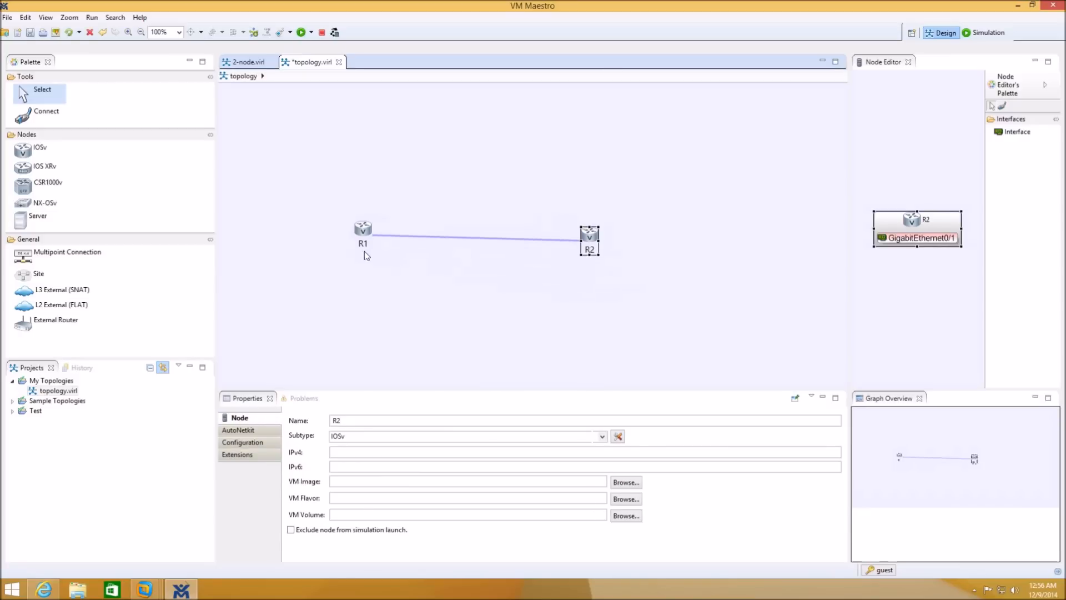
drag(360, 237, 372, 249)
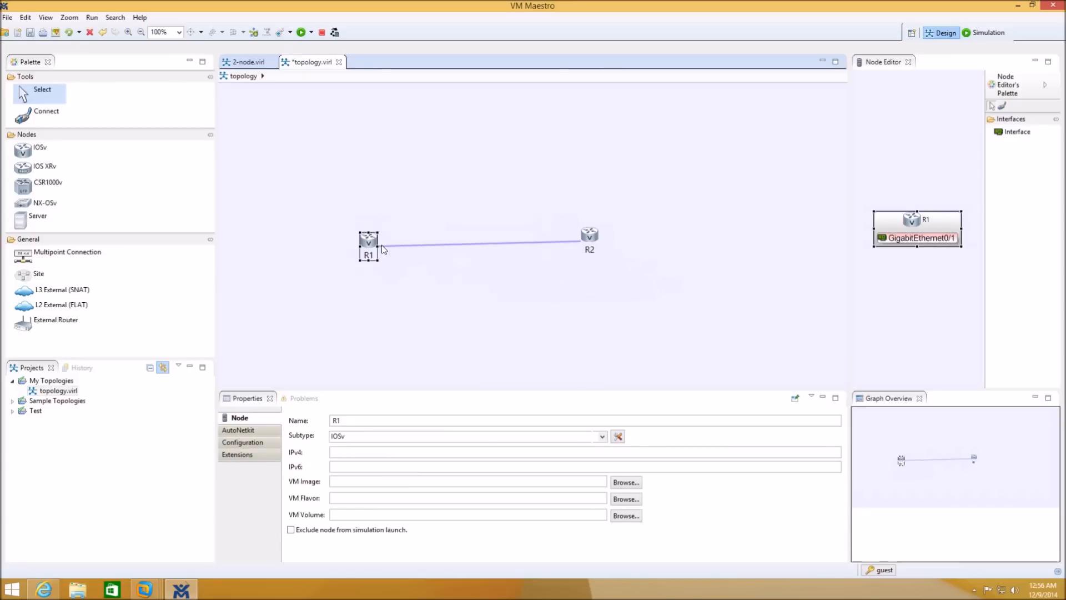
click(381, 245)
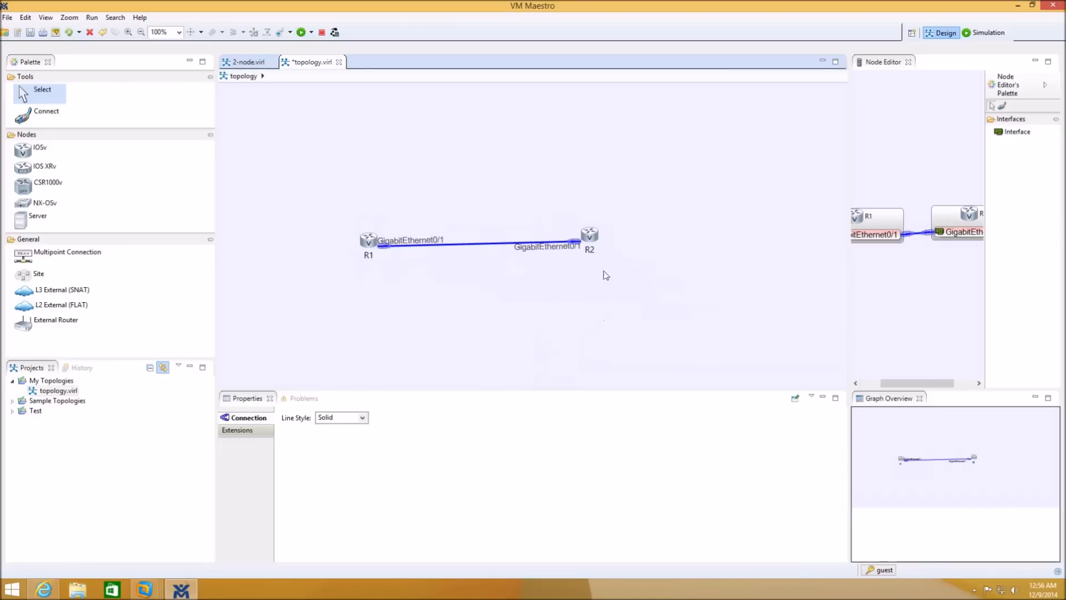
click(300, 33)
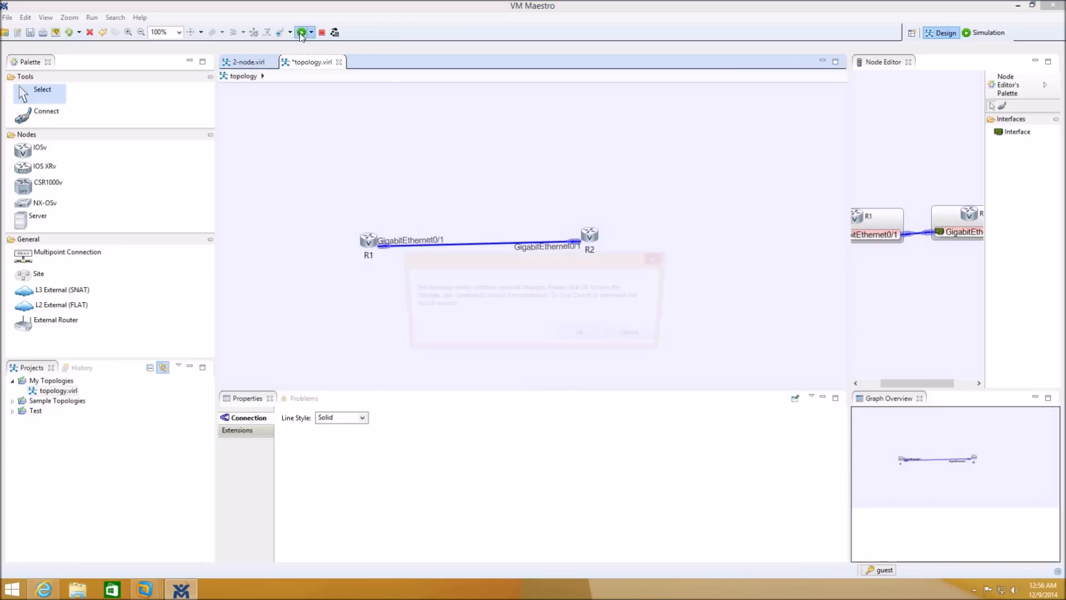
- Save the topology, acknowledge the launch notice, switch to the Simulation perspective and select the running simulation
click(584, 336)
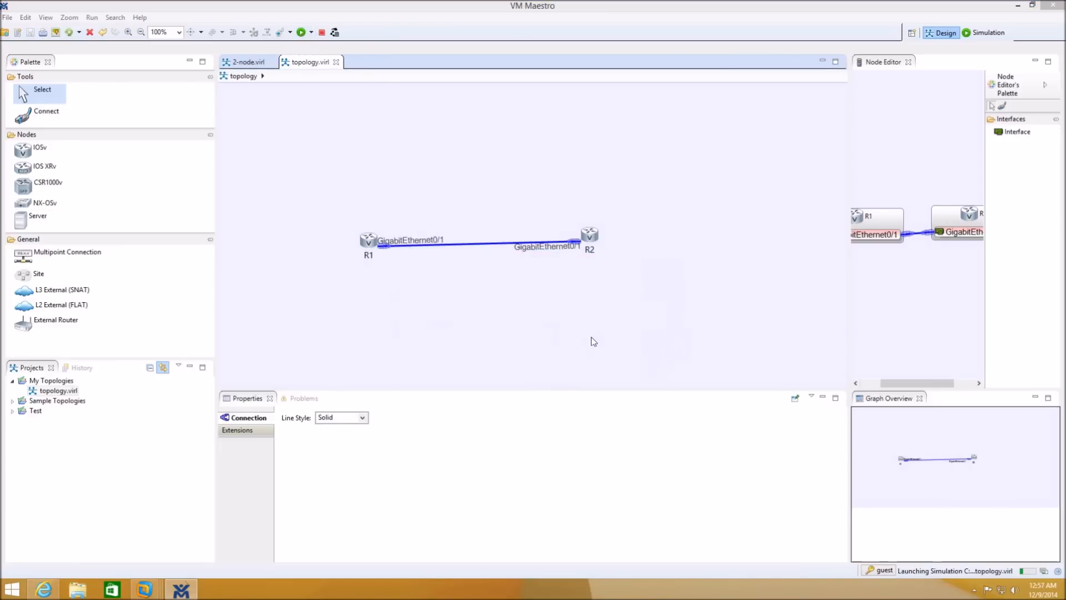
click(636, 291)
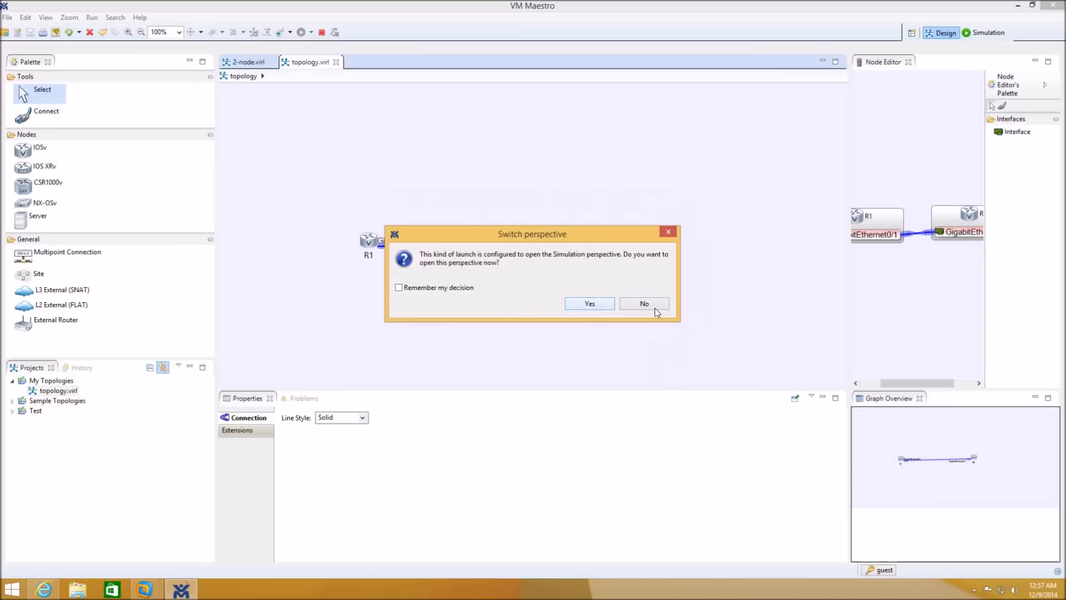
click(603, 307)
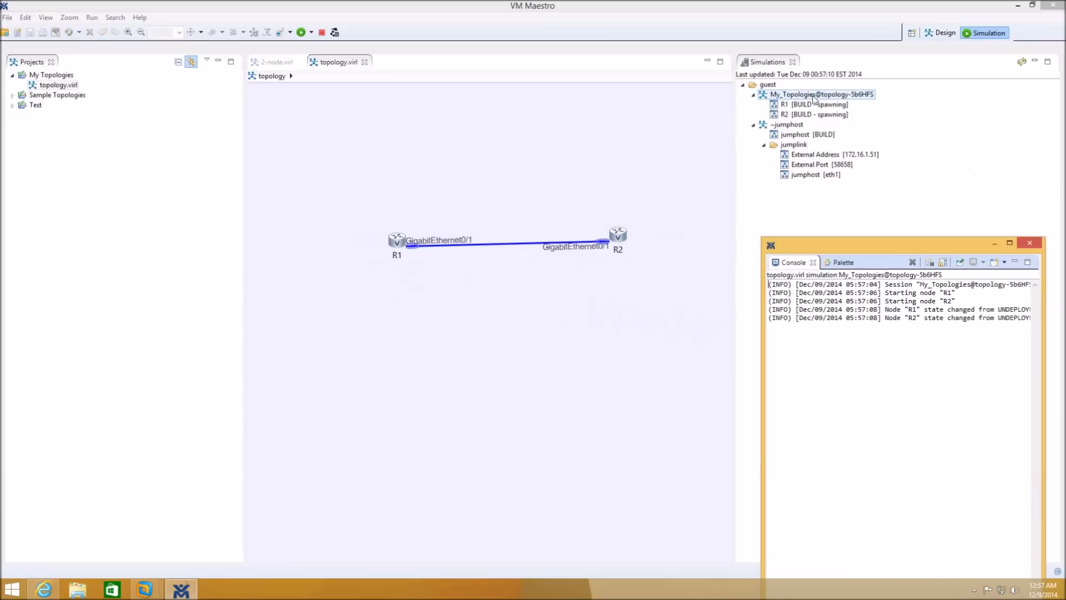
click(812, 98)
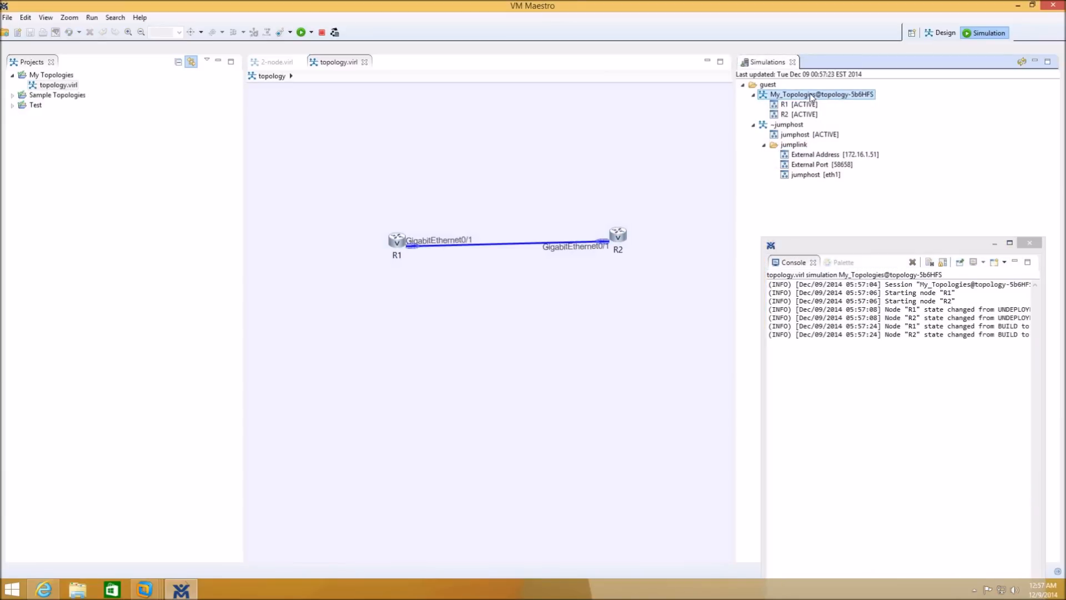
right_click(812, 97)
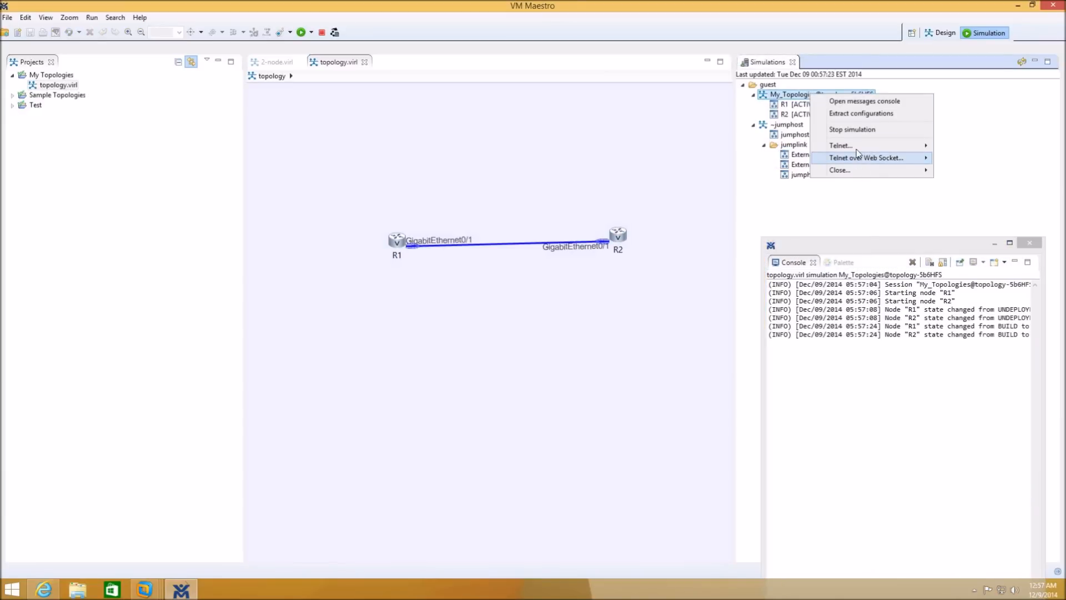
- Open Telnet to all 2 console ports, maximize the console area and close the floating Palette
mouse_move(858, 151)
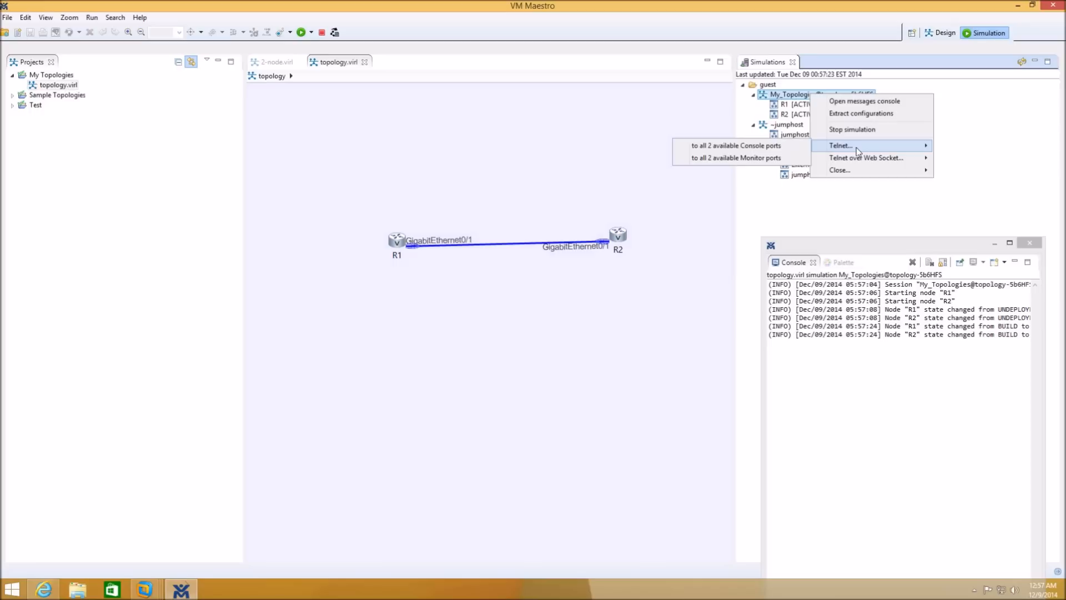
click(762, 148)
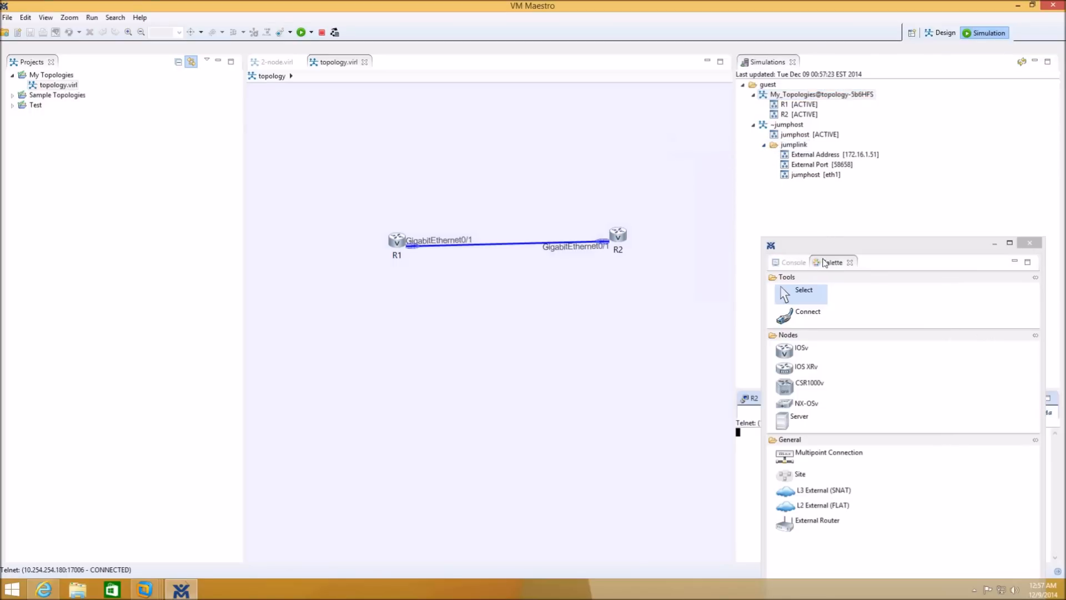
drag(836, 251, 281, 234)
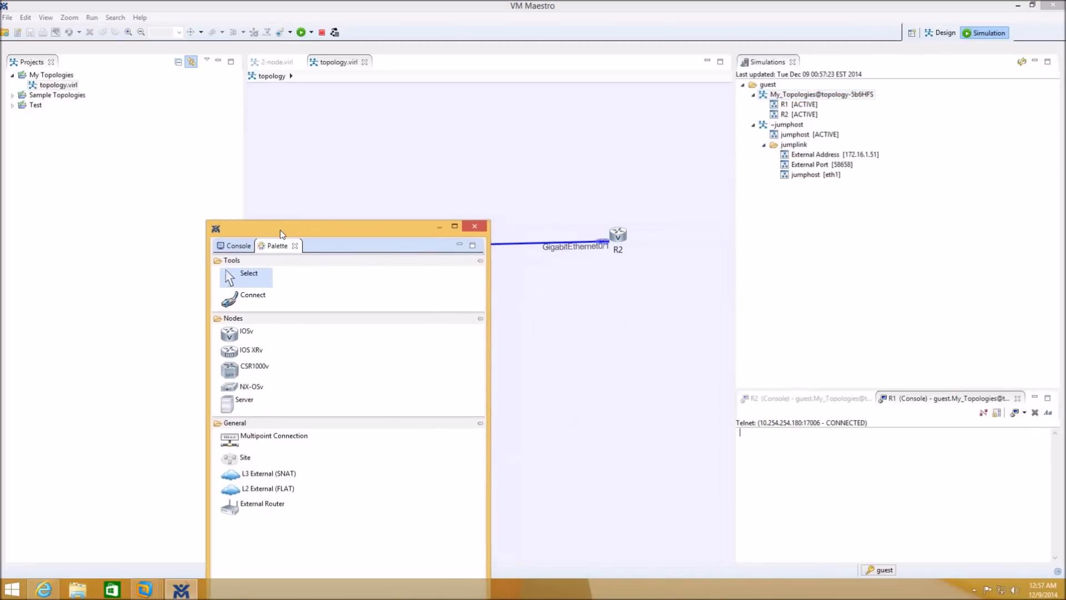
click(1048, 397)
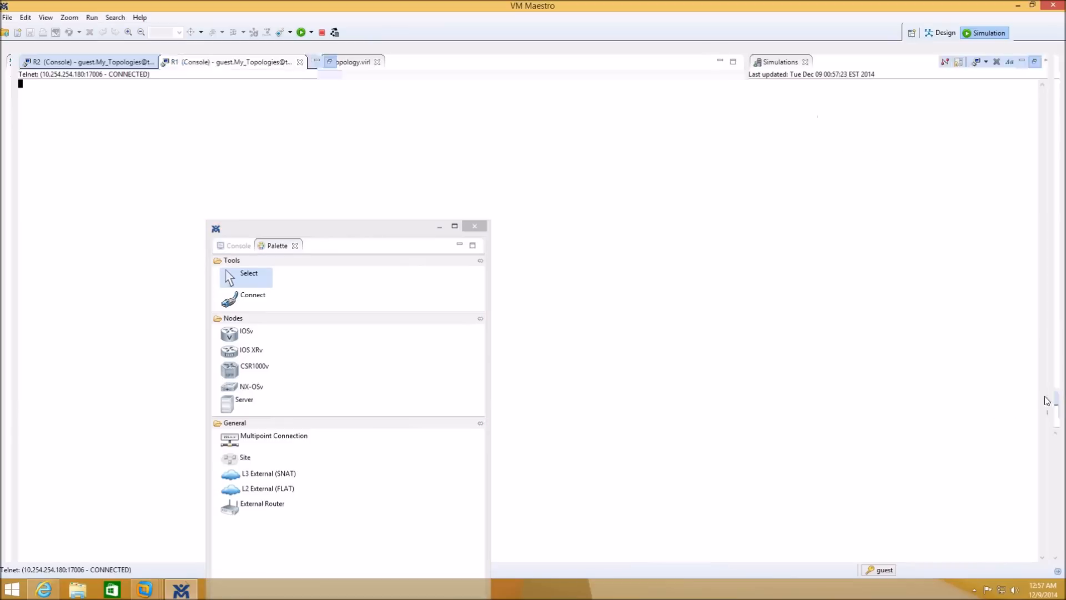
click(435, 232)
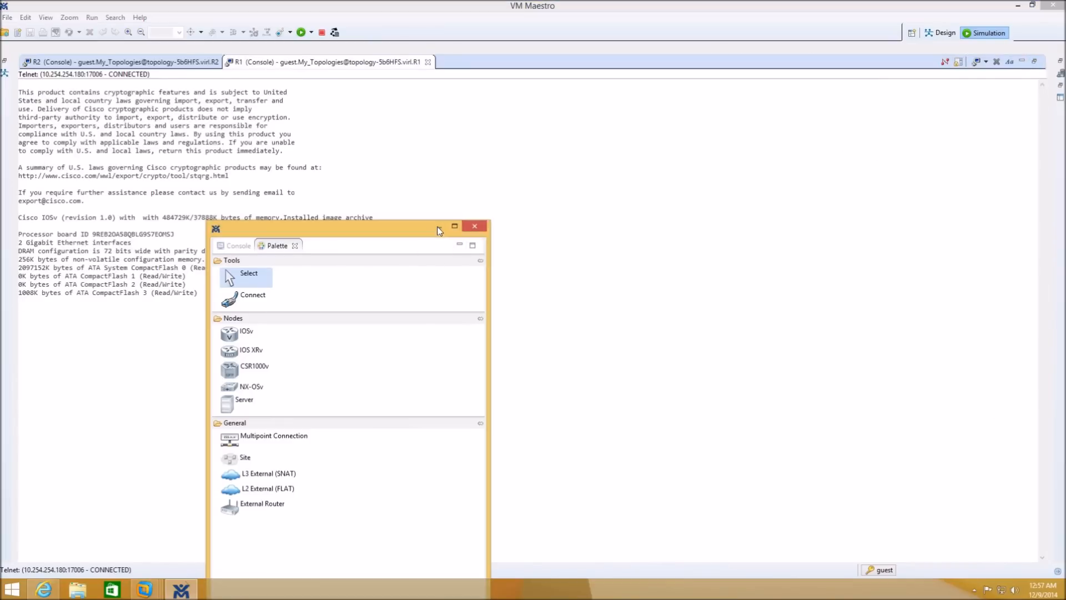
drag(423, 232, 808, 307)
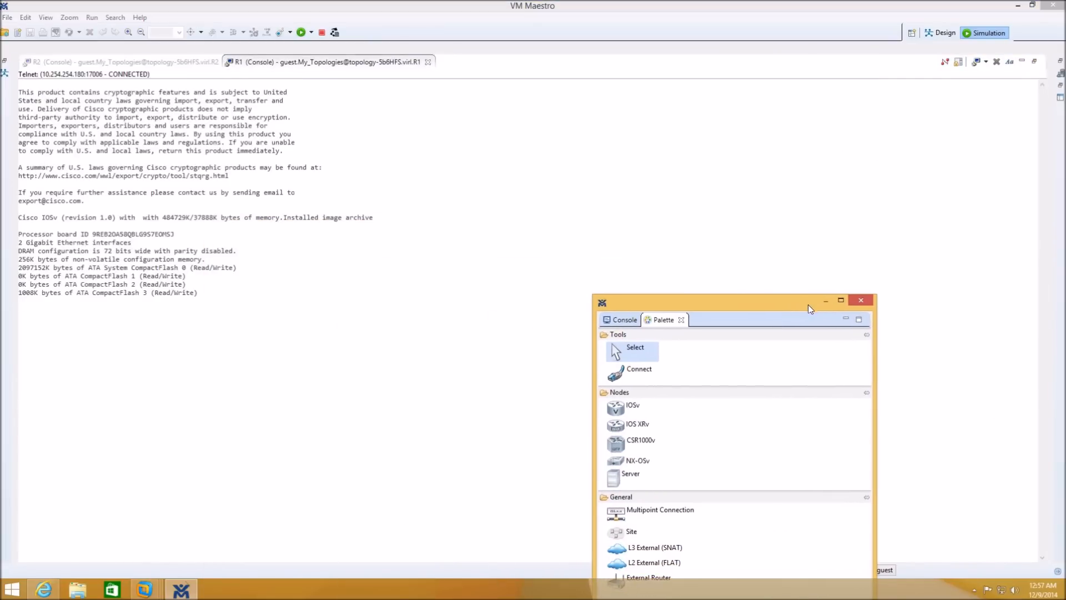
click(846, 318)
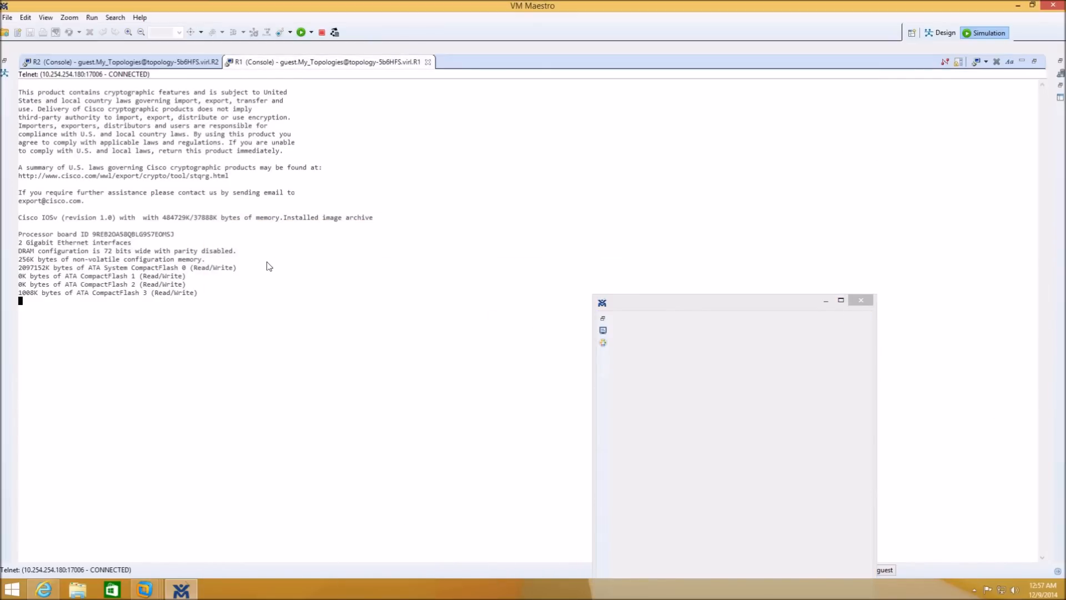
click(861, 301)
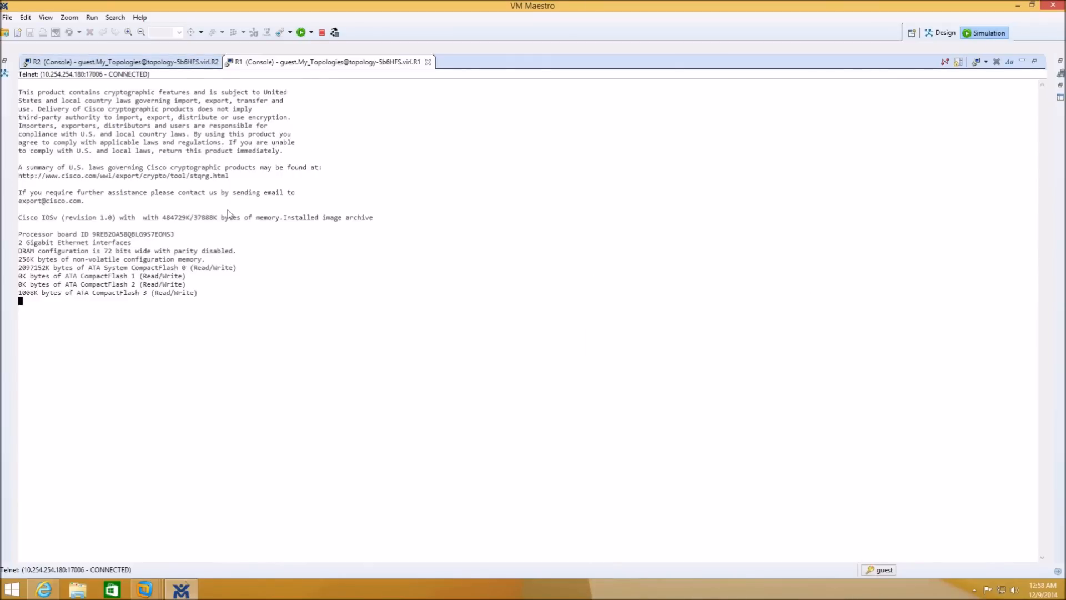
- Reorder the console tabs so R1 comes first and review both routers' boot output, ending on R1
click(81, 61)
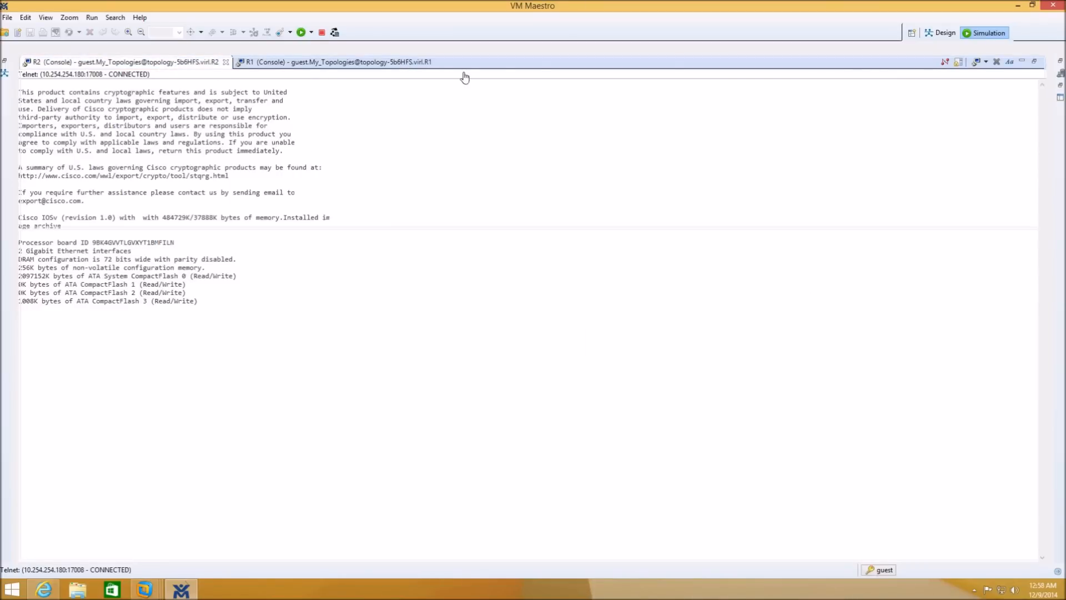
drag(462, 65, 463, 65)
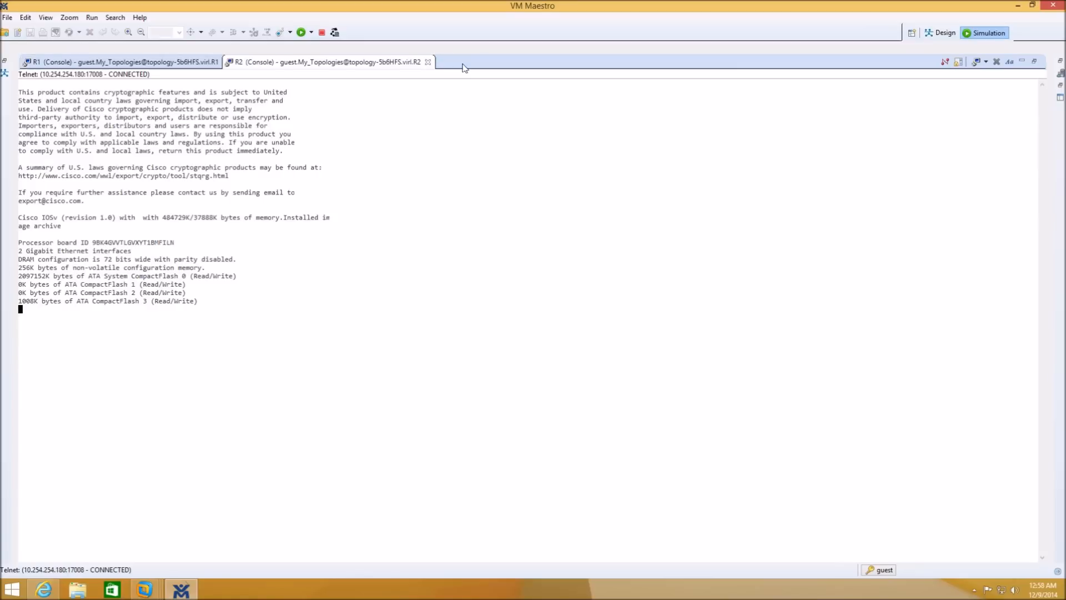
click(81, 63)
click(293, 63)
click(140, 64)
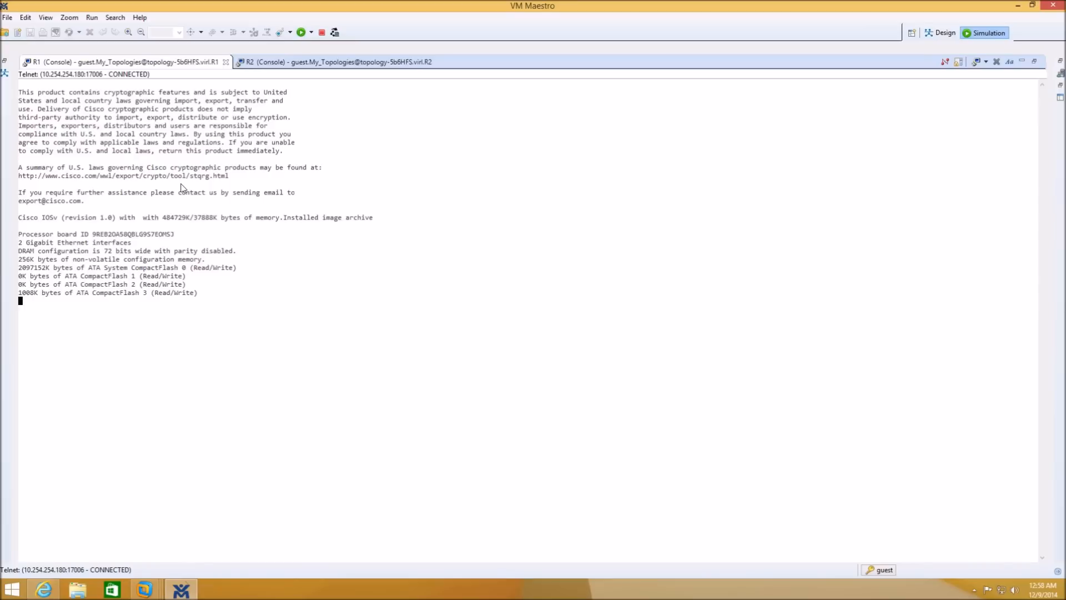
click(369, 63)
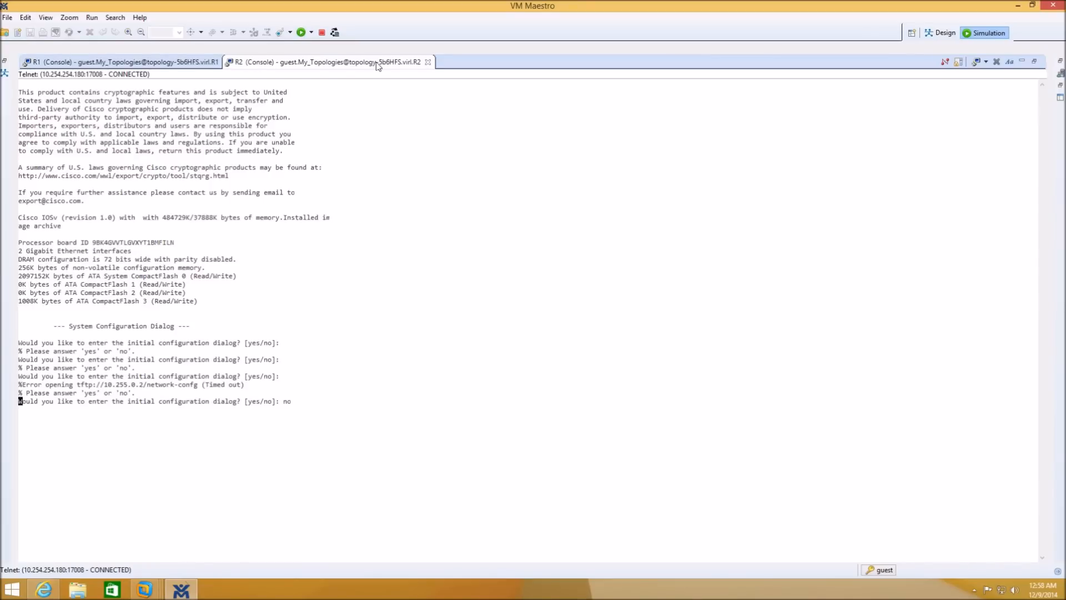
click(939, 33)
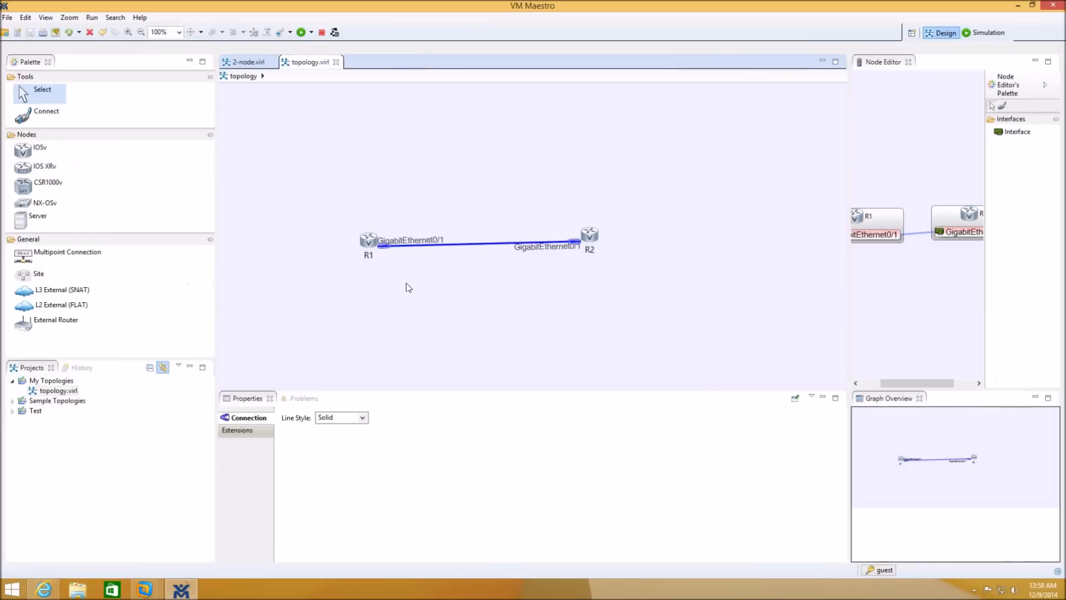
click(985, 33)
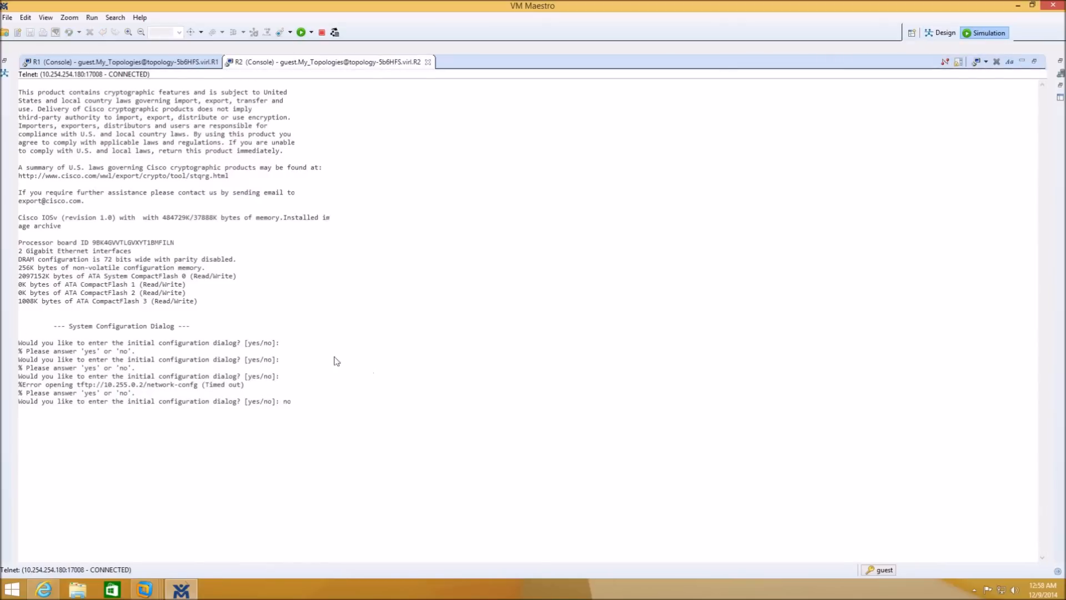
click(165, 63)
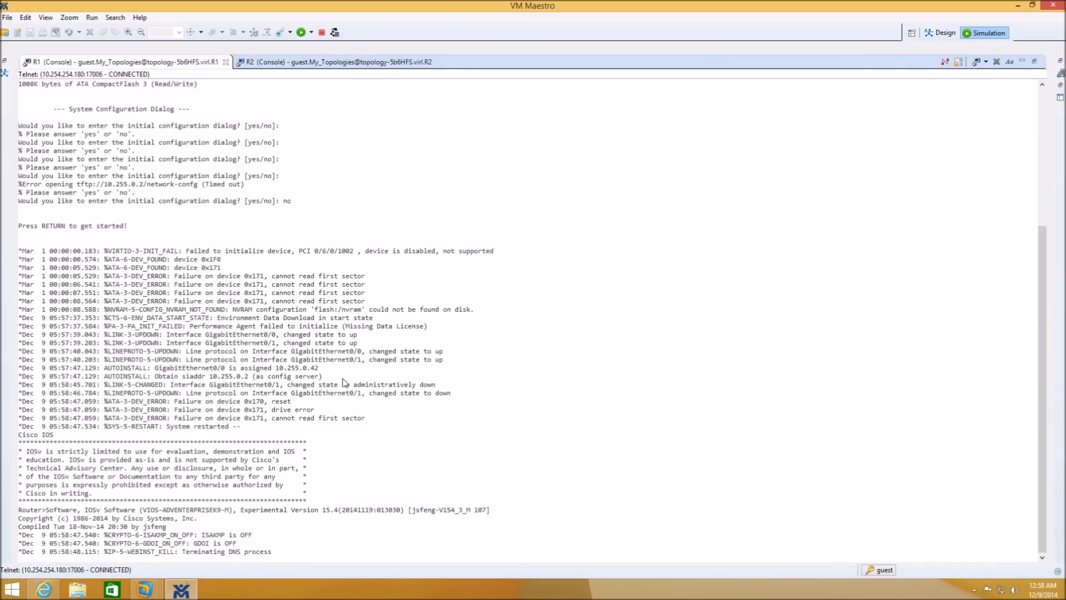
- On R1, enter enable and conf t, then select interface GigabitEthernet0/1
key(Return)
text(en)
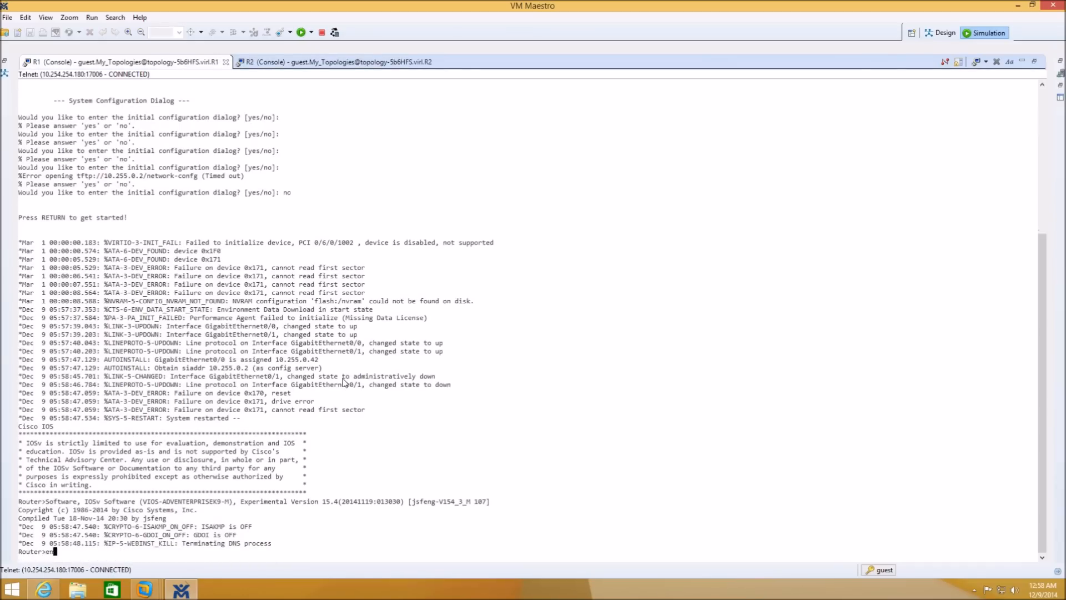
key(Return)
key(Return)
key(Return)
text(conf)
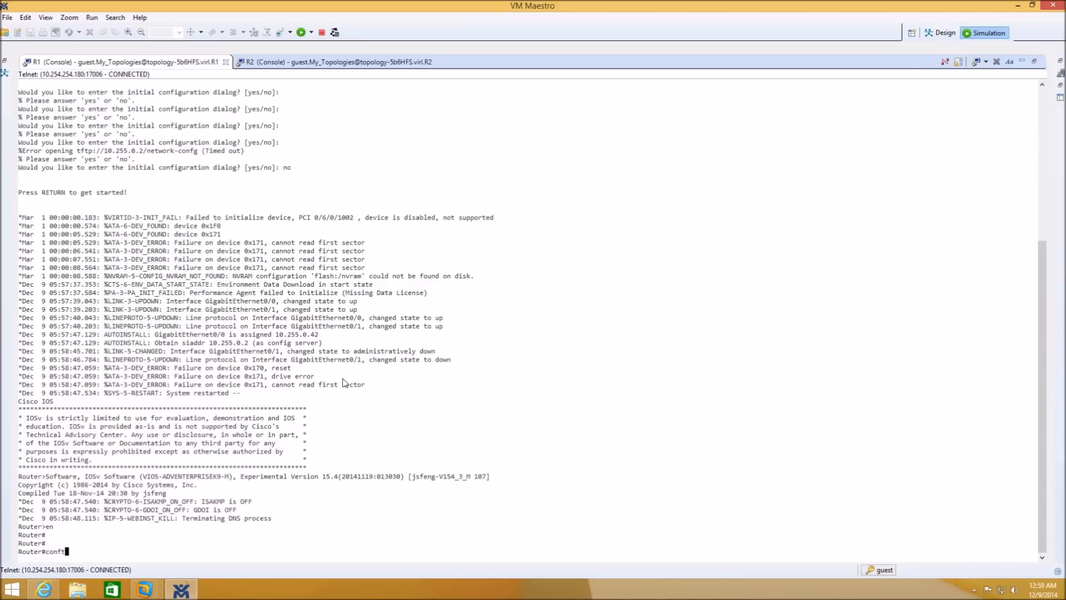
text( t)
key(Return)
text(int gig09)
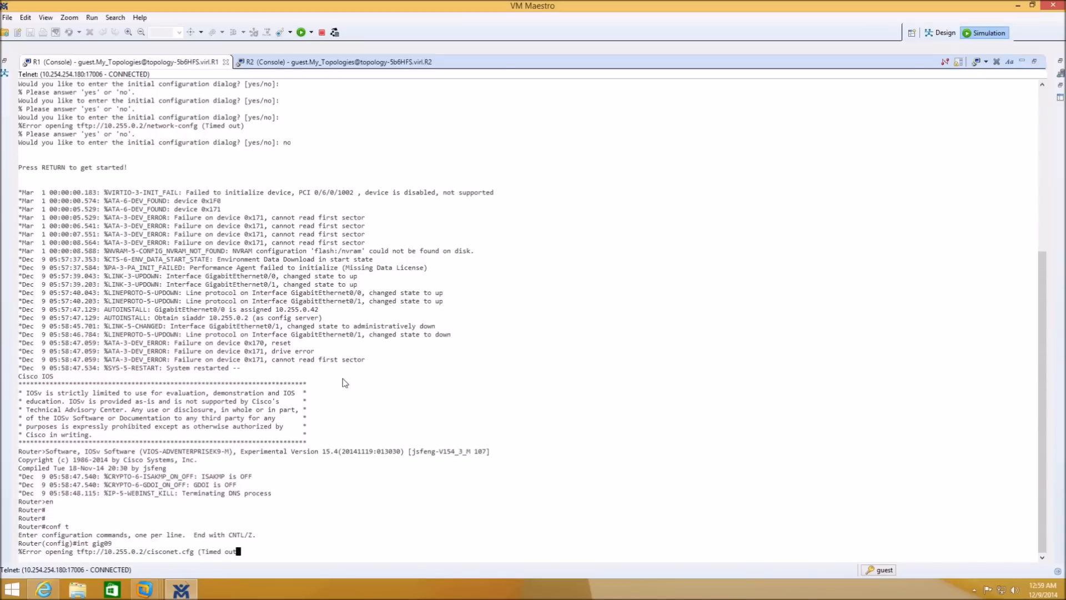
key(BackSpace)
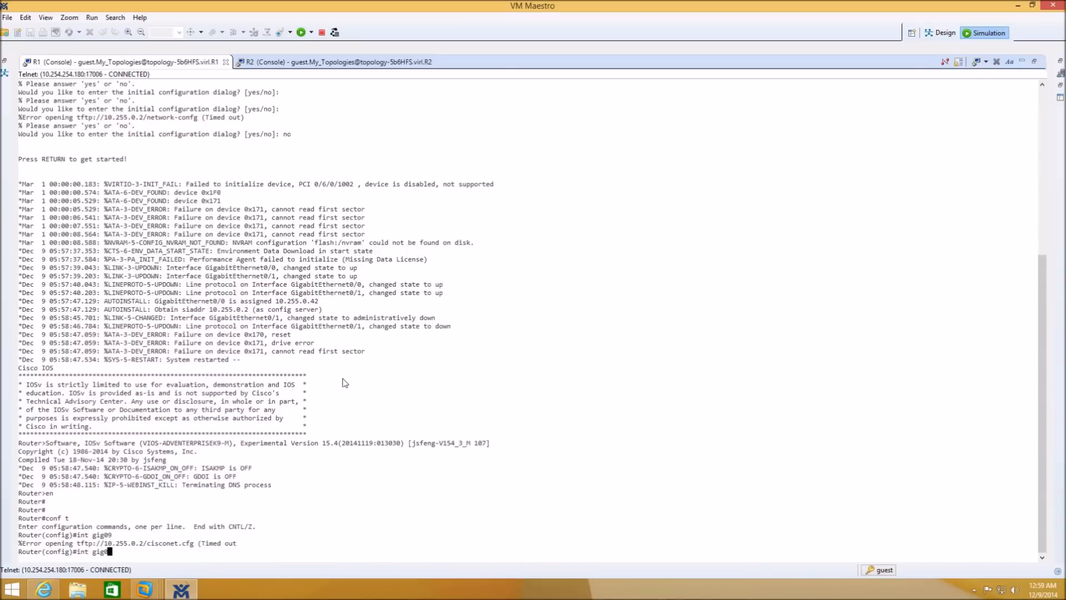
text(/1)
key(Return)
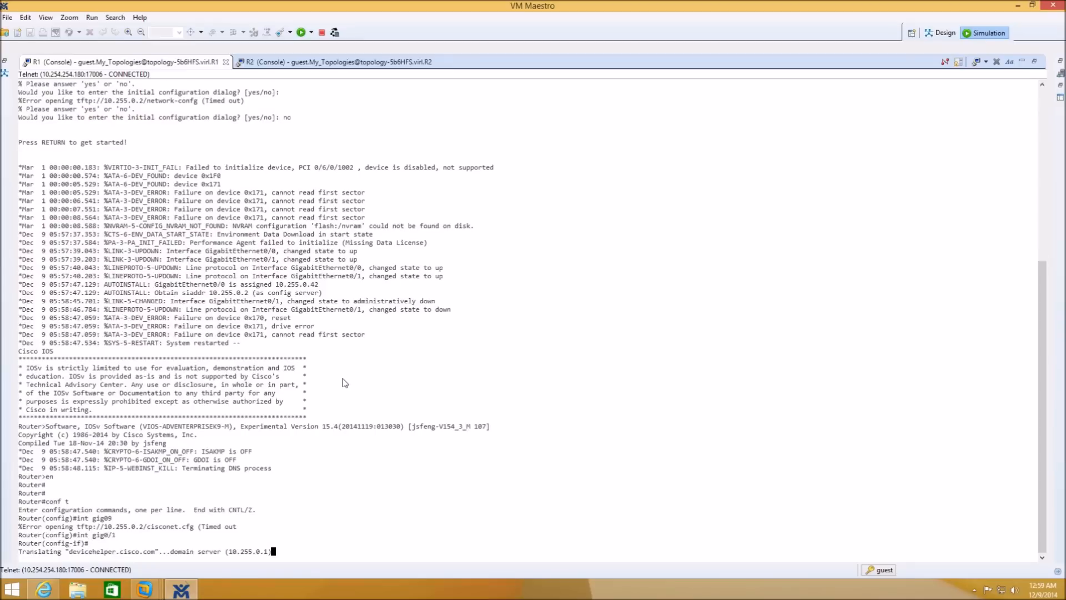
- Assign 1.1.1.1 255.255.255.0 to R1's Gig0/1, apply no shutdown, and end configuration
text(ip add)
key(Tab)
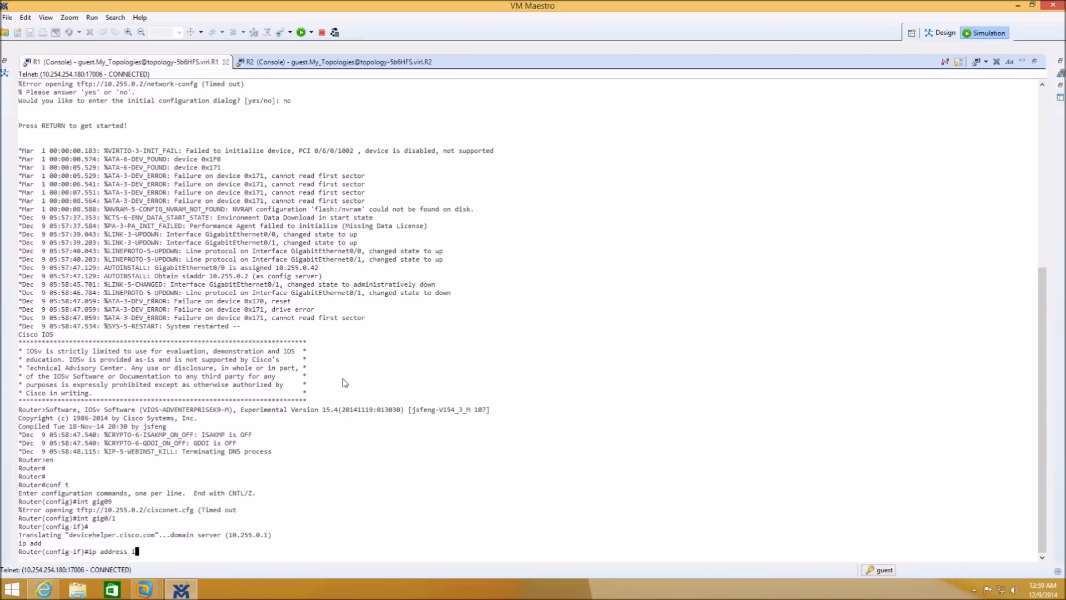
text(1.1.1.1 255.255.255)
key(Tab)
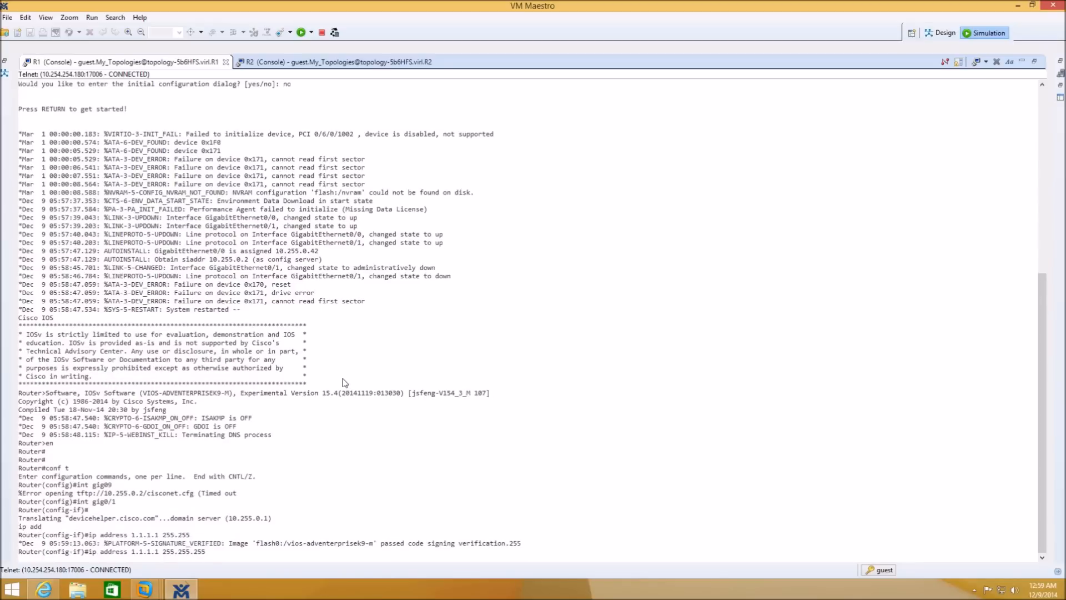
key(Return)
text(no shu)
text(t)
key(Return)
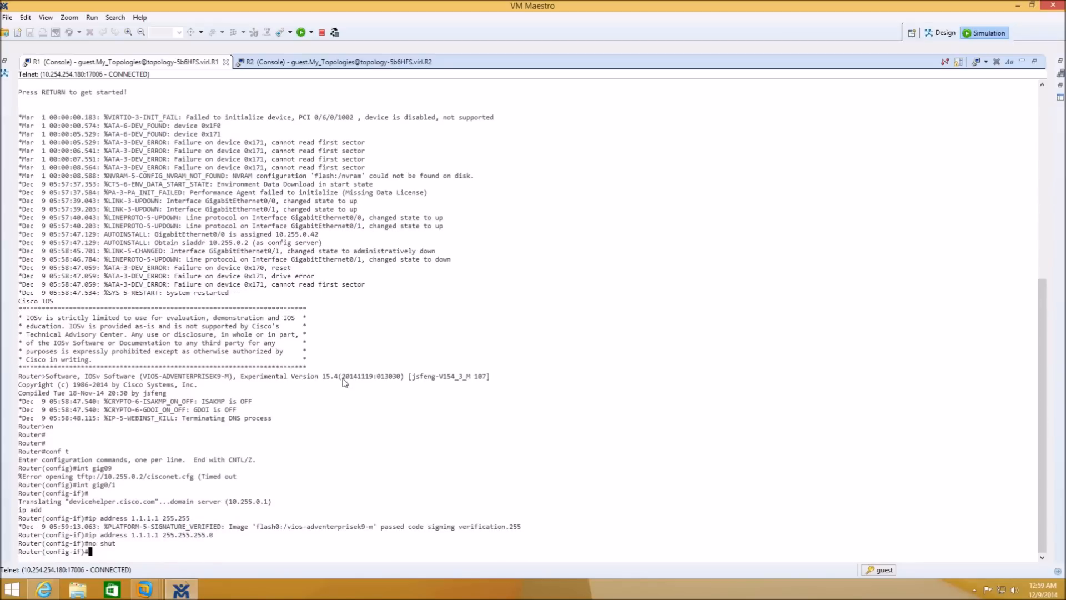
text(end)
key(Return)
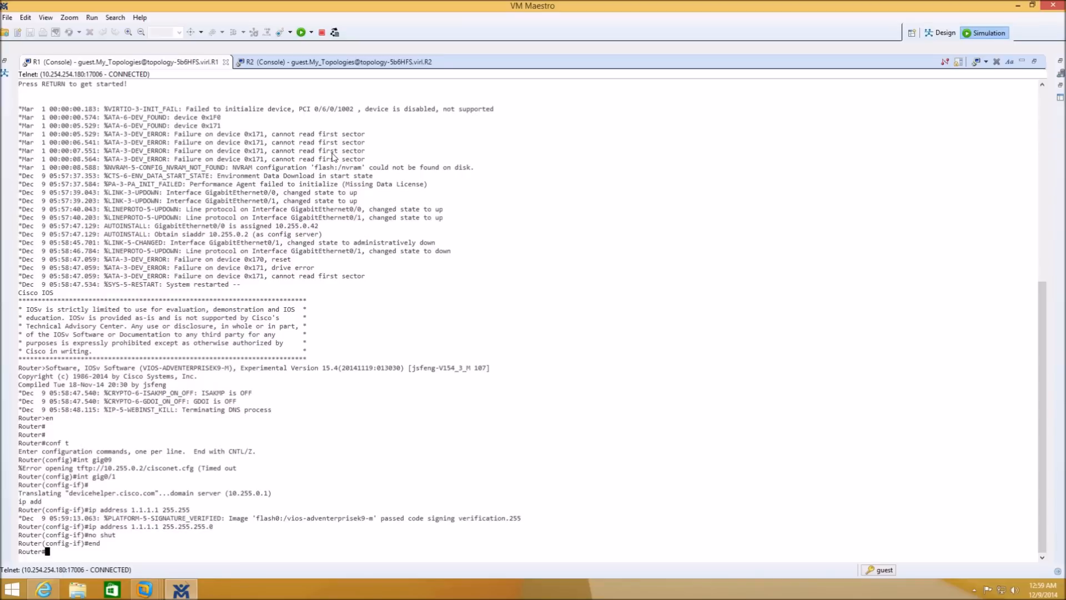
click(332, 62)
- Configure R2's GigabitEthernet0/1 with 1.1.1.2 255.255.255.0 and no shutdown, then end
key(Return)
text(en)
key(Return)
text(conf t)
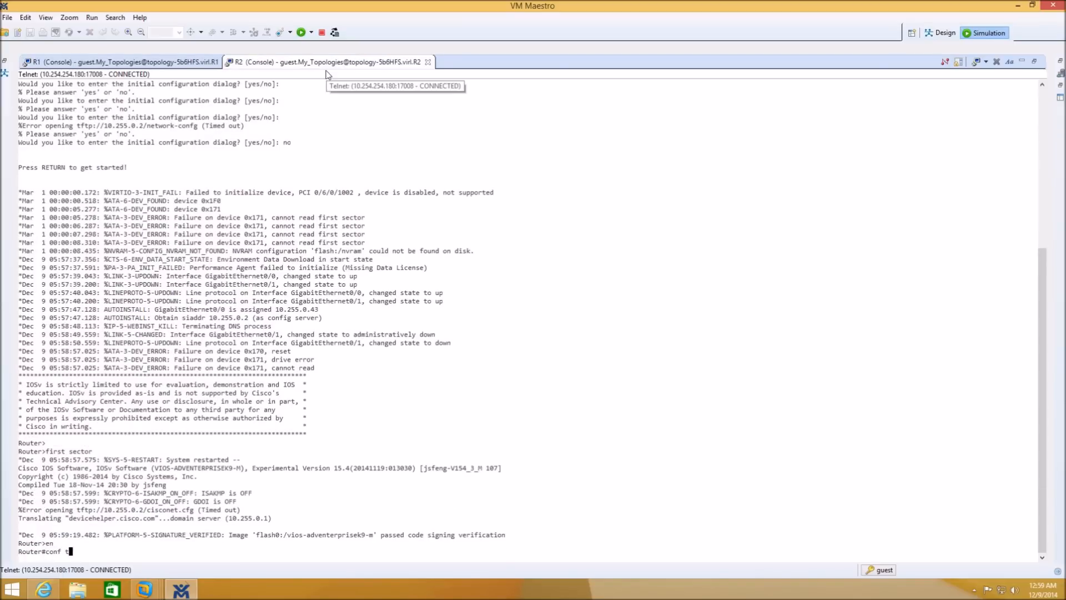
key(Return)
text(int gig0/1)
key(Return)
text(ip add )
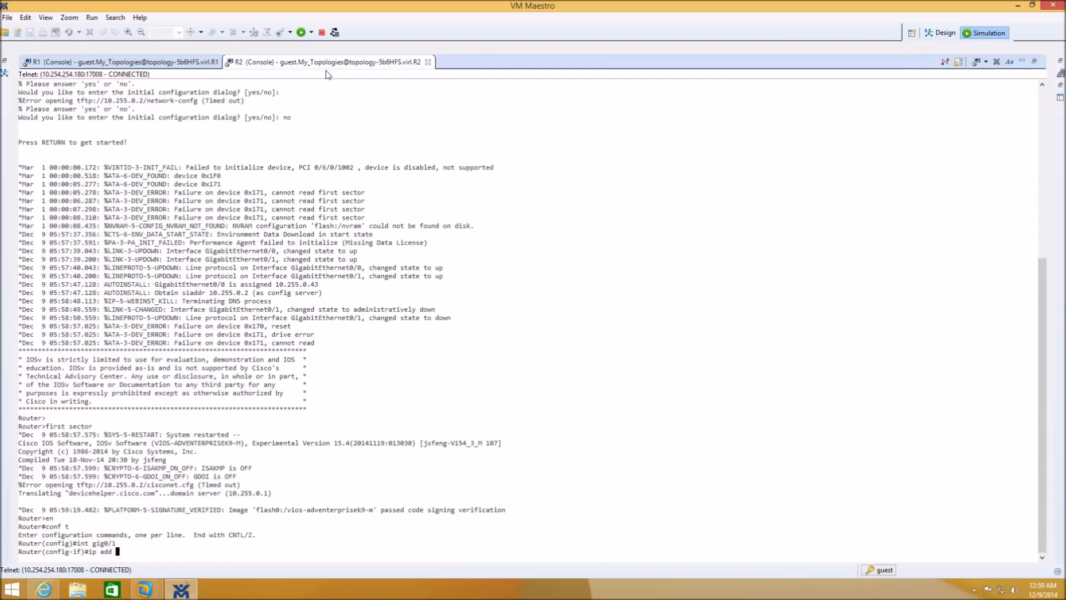
text(1.1.1.)
text(2 255.255.255.0)
key(Return)
text(no shut)
key(Return)
text(end)
key(Return)
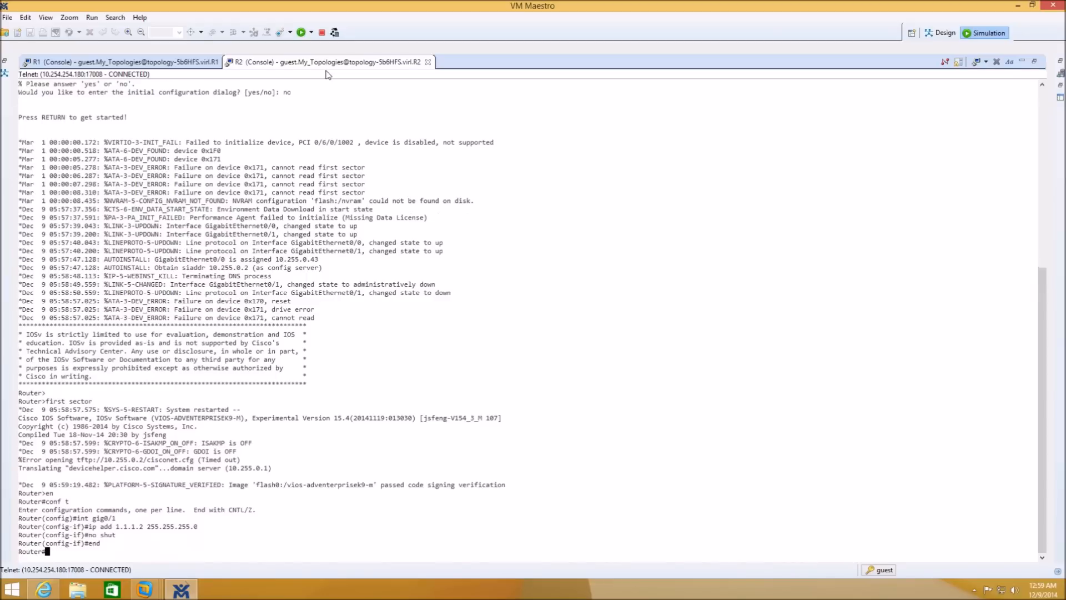
- From R1's console, ping 1.1.1.2 twice to verify the link
click(162, 61)
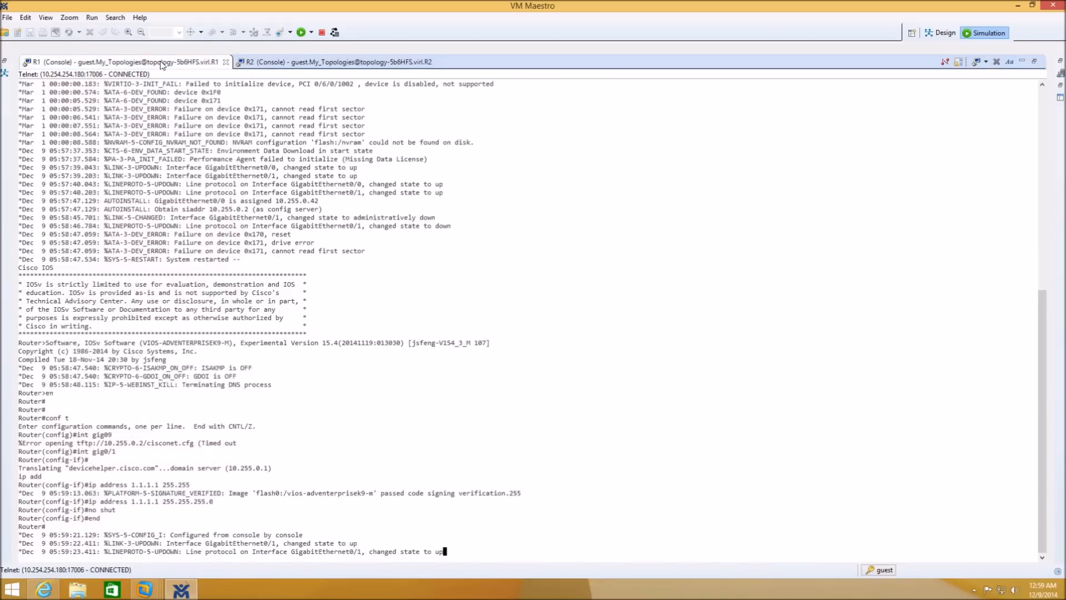
key(Return)
key(Return)
key(Return)
key(Return)
key(Return)
key(Return)
text(ping 1.1.1.2)
key(Return)
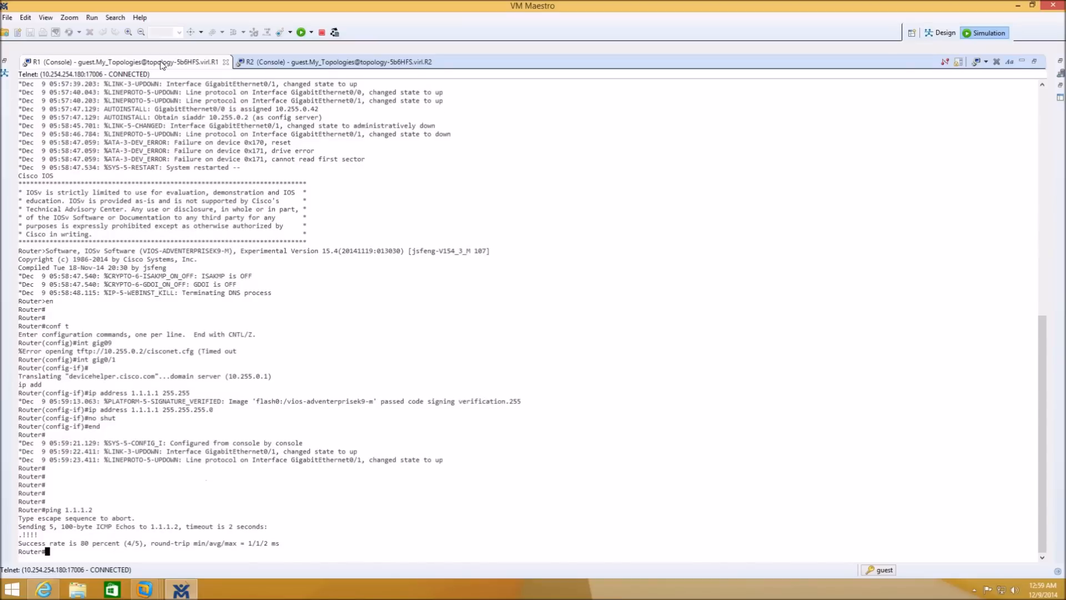
key(Return)
key(Up)
key(Return)
key(Return)
key(Return)
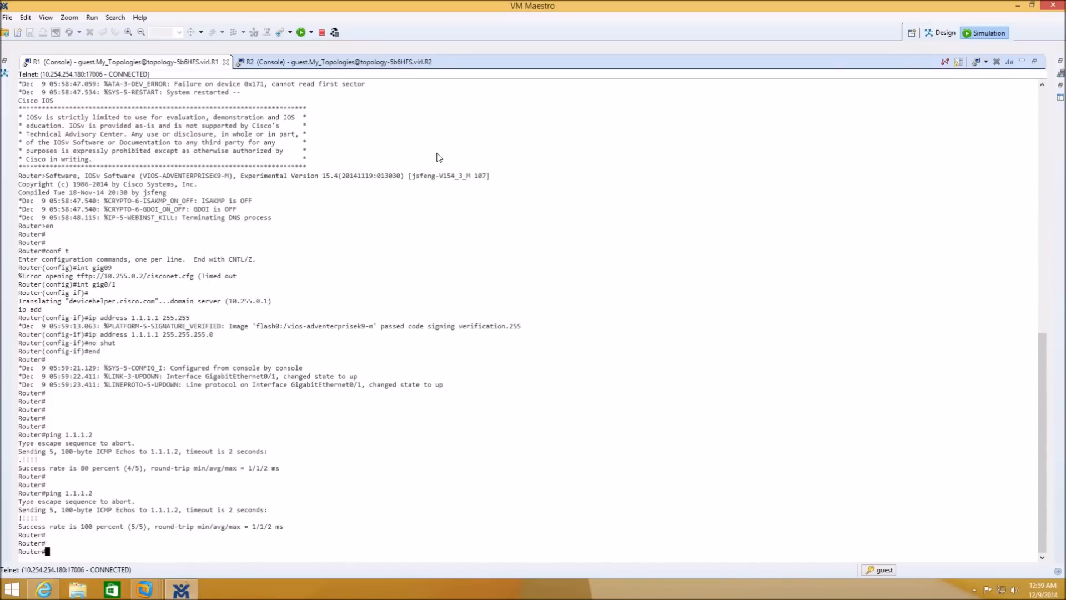
- Stop the simulation from the Design view with Close Terminals set to Yes, then return to Internet Explorer
click(943, 34)
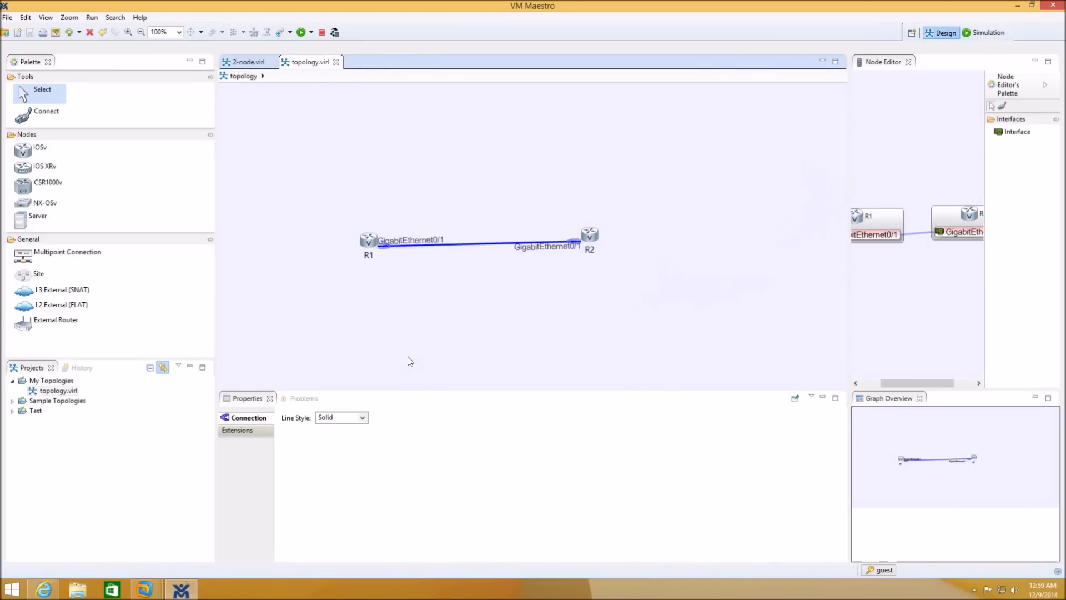
click(321, 32)
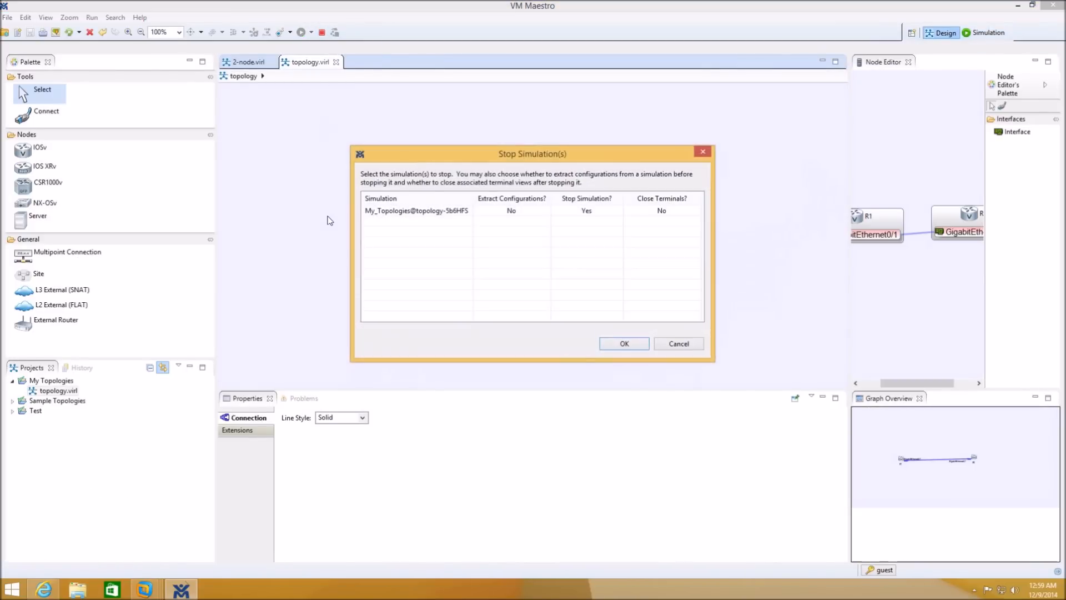
click(662, 214)
click(662, 214)
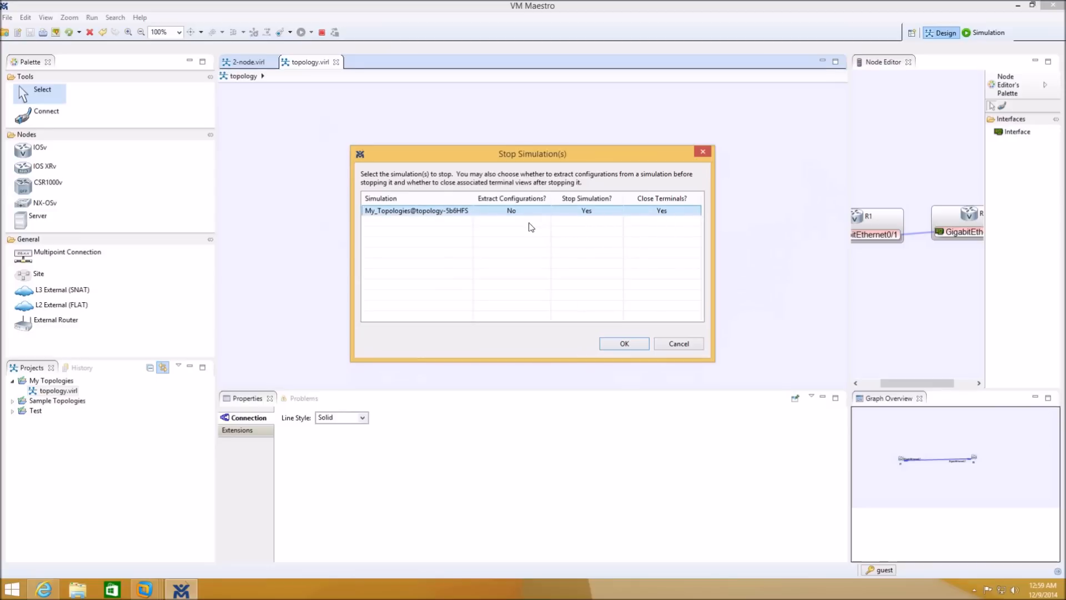
click(626, 344)
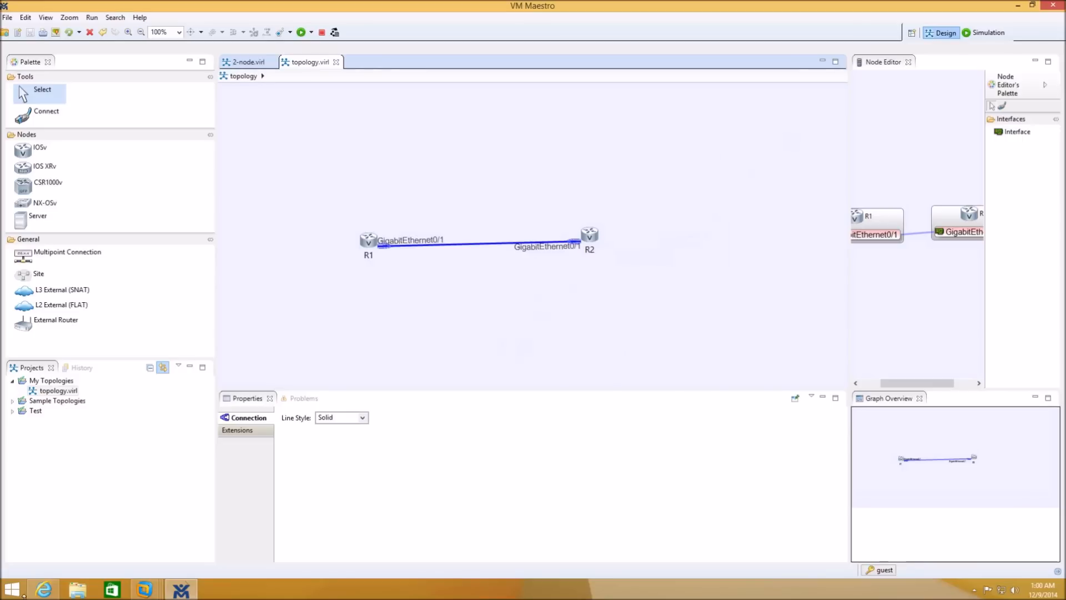
mouse_move(41, 595)
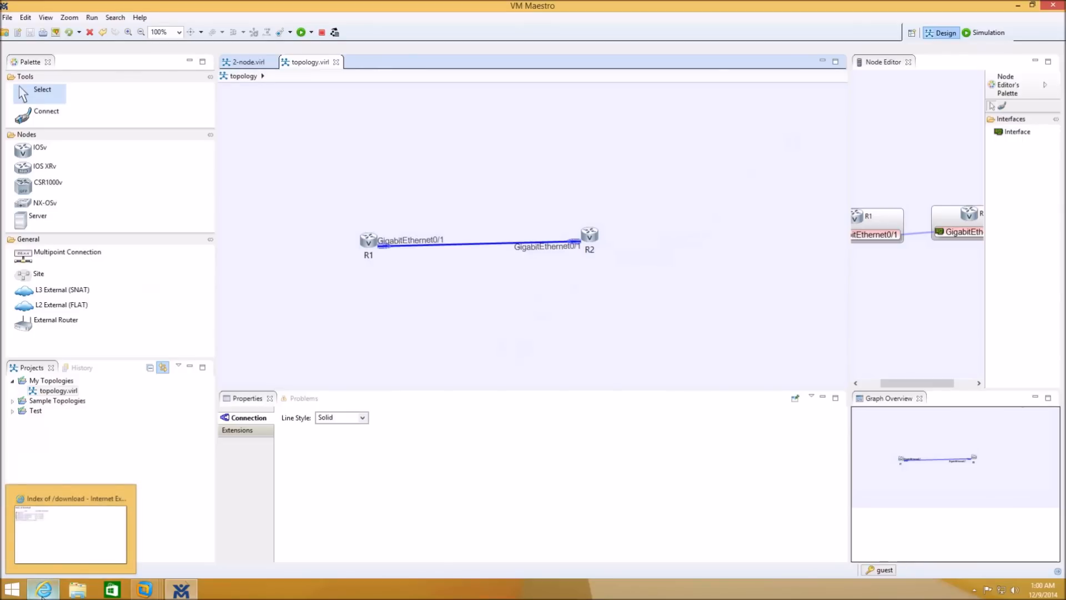
click(44, 595)
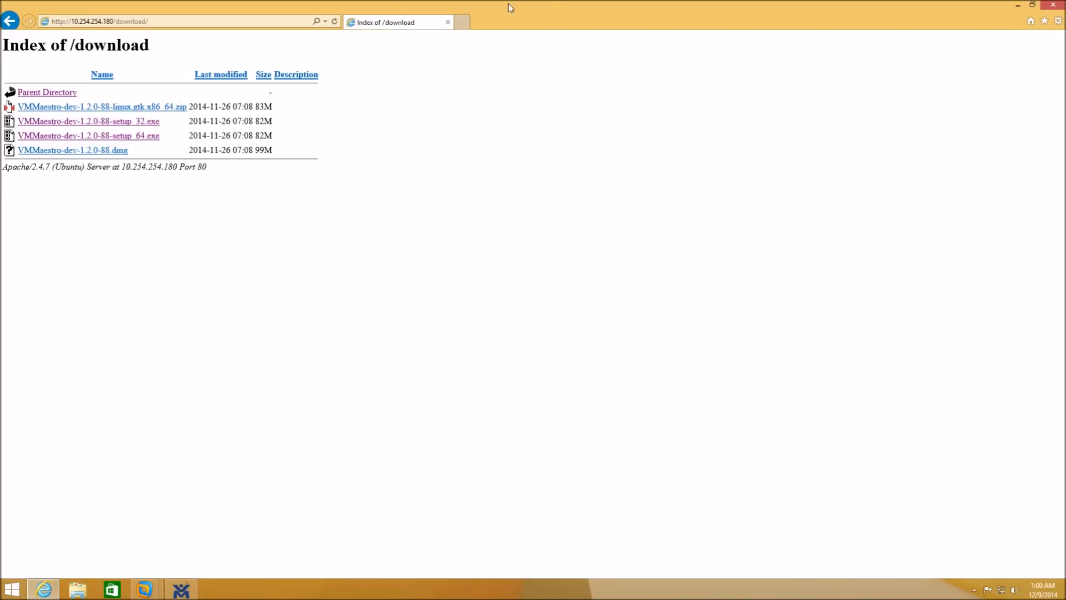
click(463, 24)
text(ww)
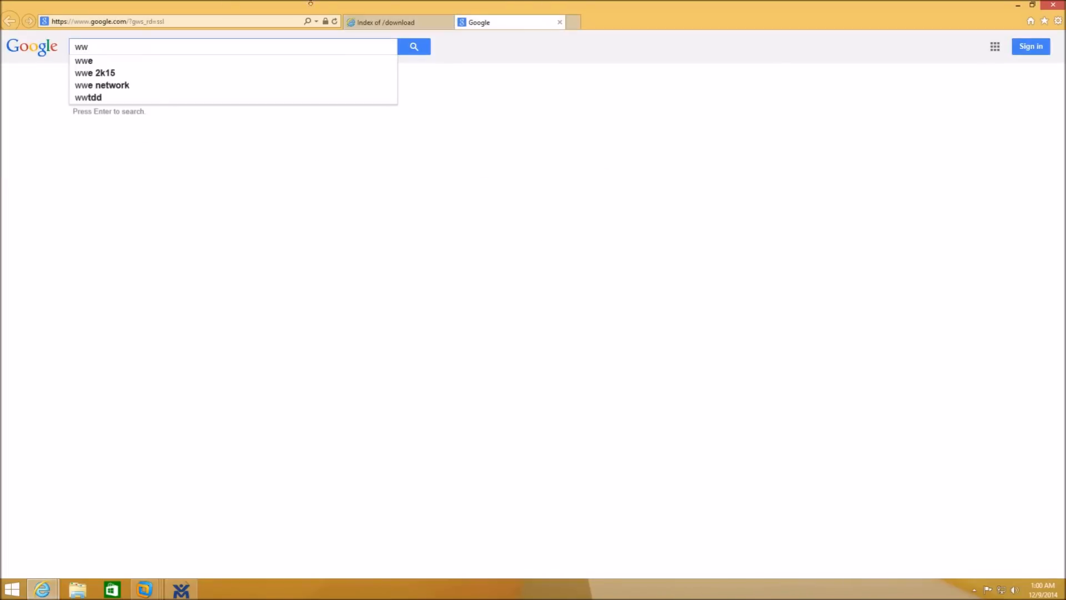
click(58, 24)
text(www)
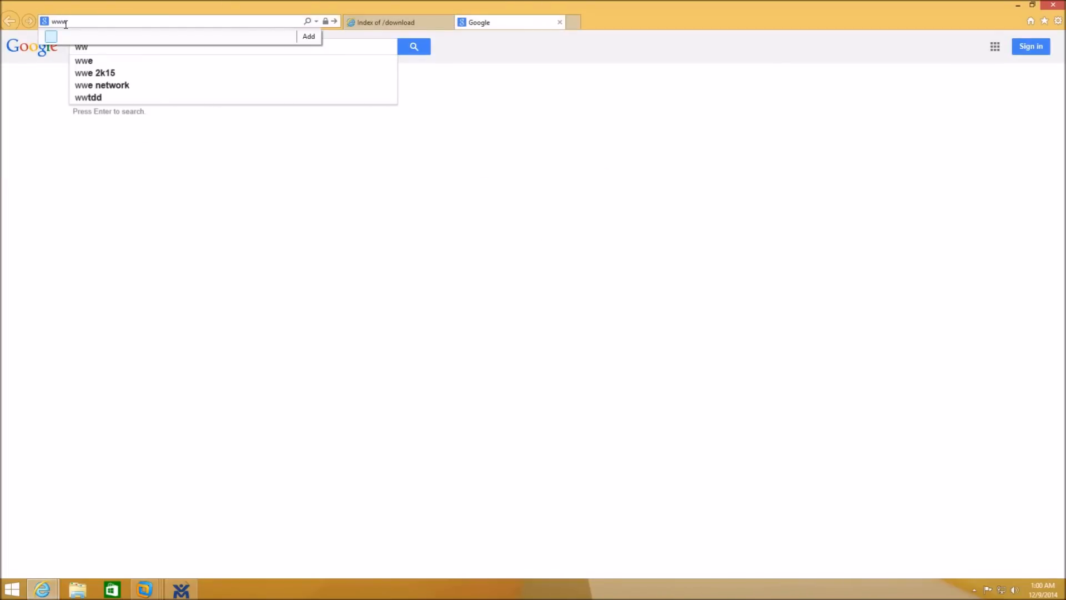
text(.ine.com)
key(Return)
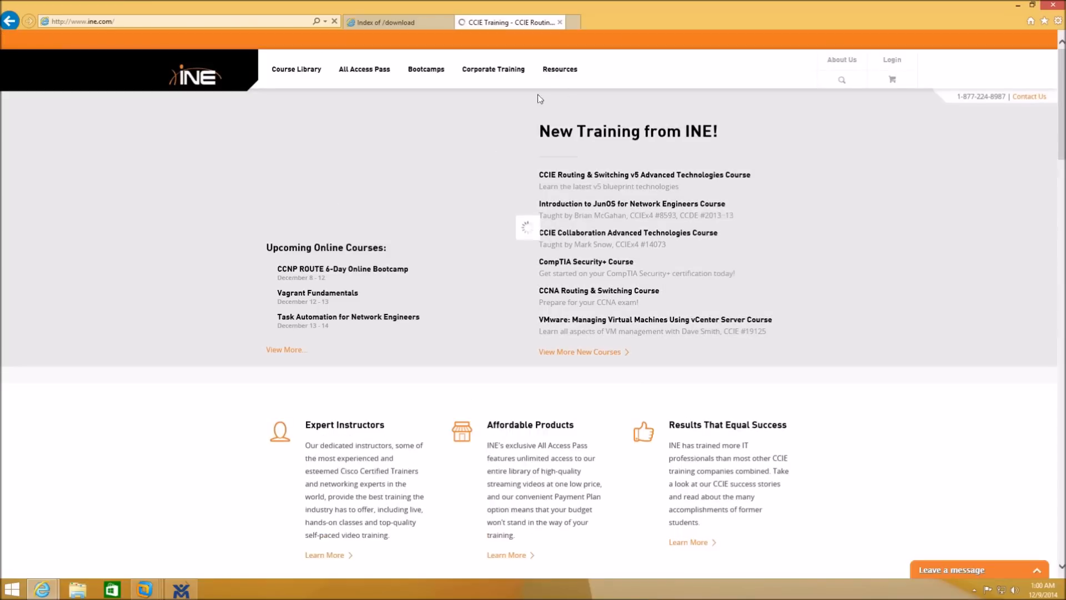
mouse_move(565, 77)
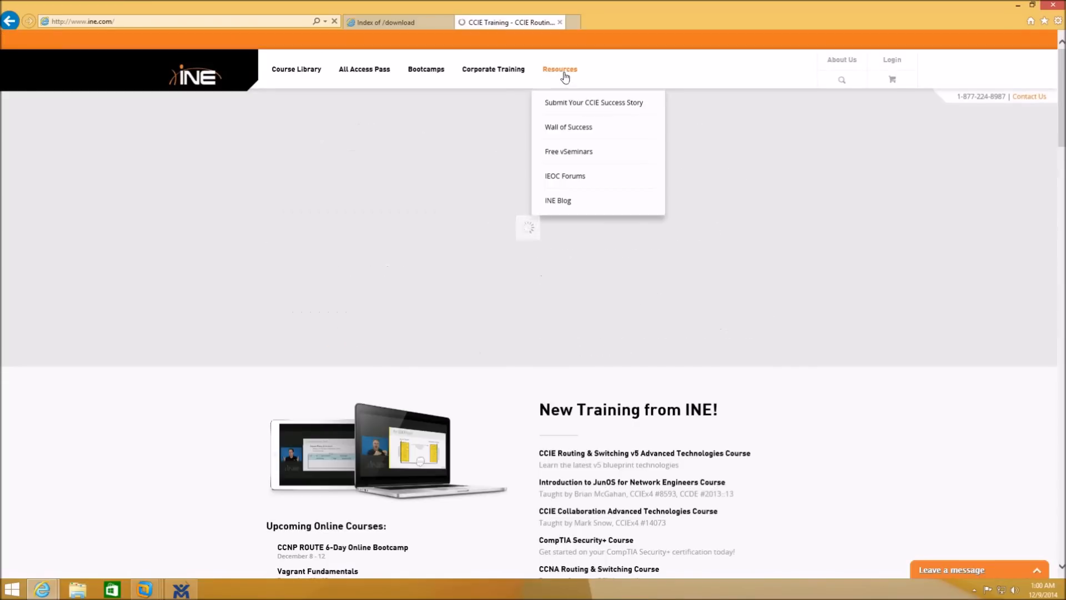
click(569, 202)
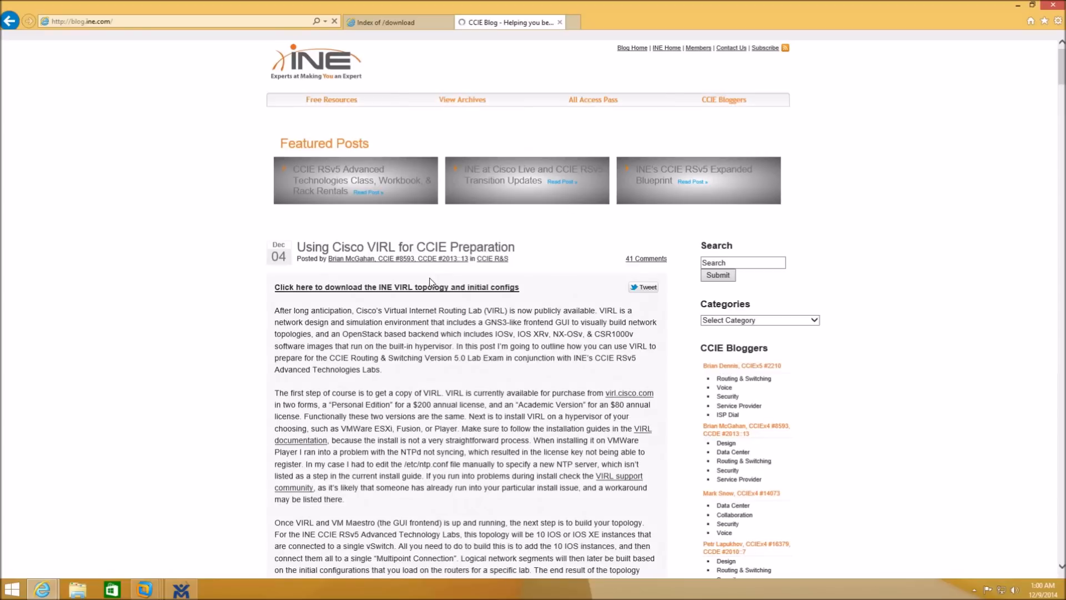
- Save INE.VIRL.initial.configs.zip to Downloads and close only the blog tab
scroll(444, 233, down, 3)
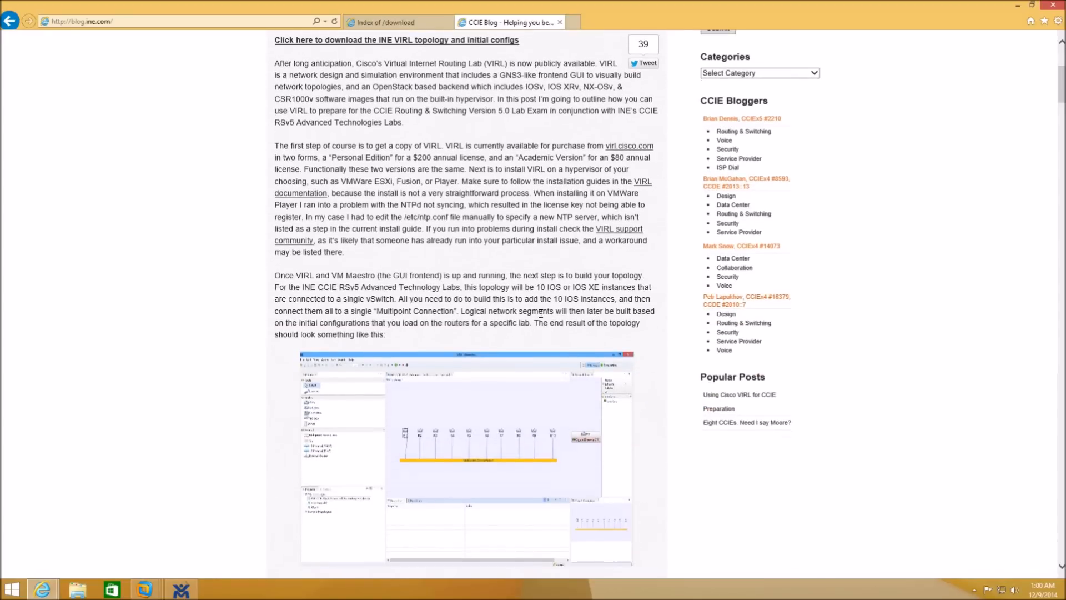
scroll(470, 206, up, 2)
click(471, 205)
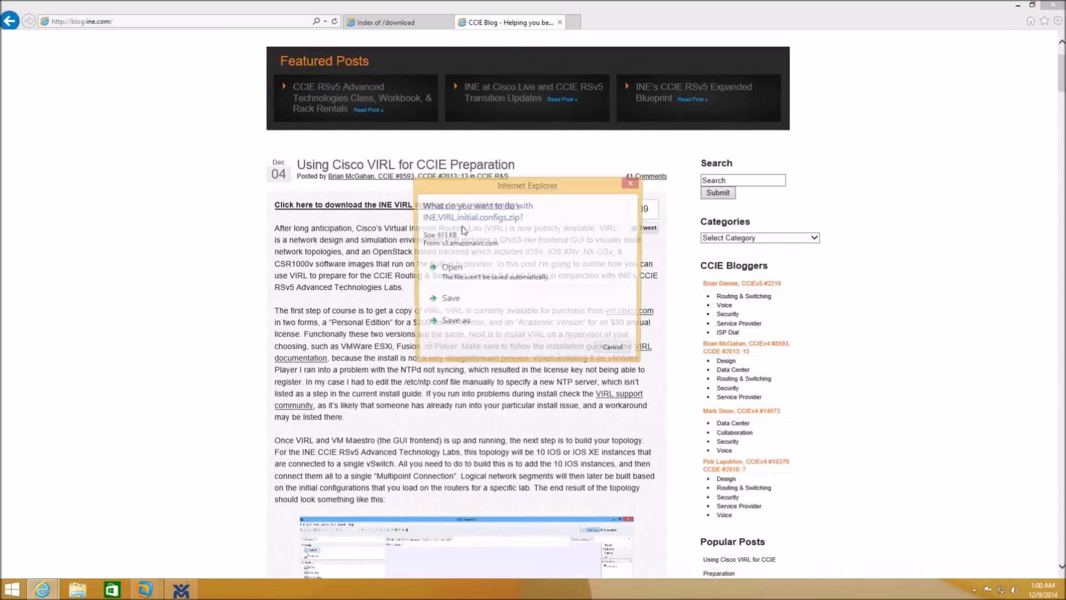
click(477, 324)
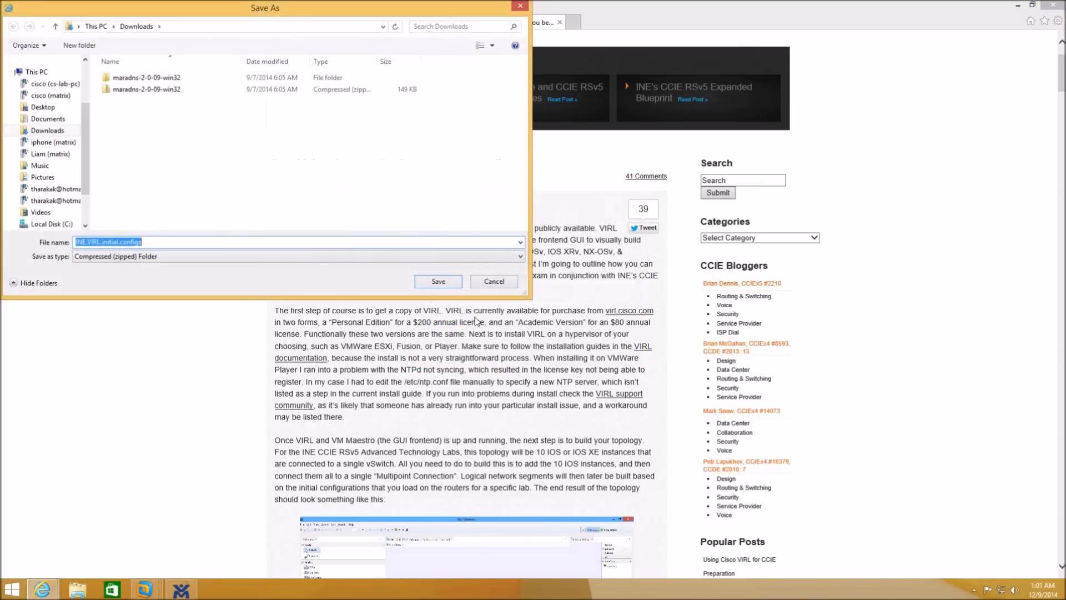
click(438, 281)
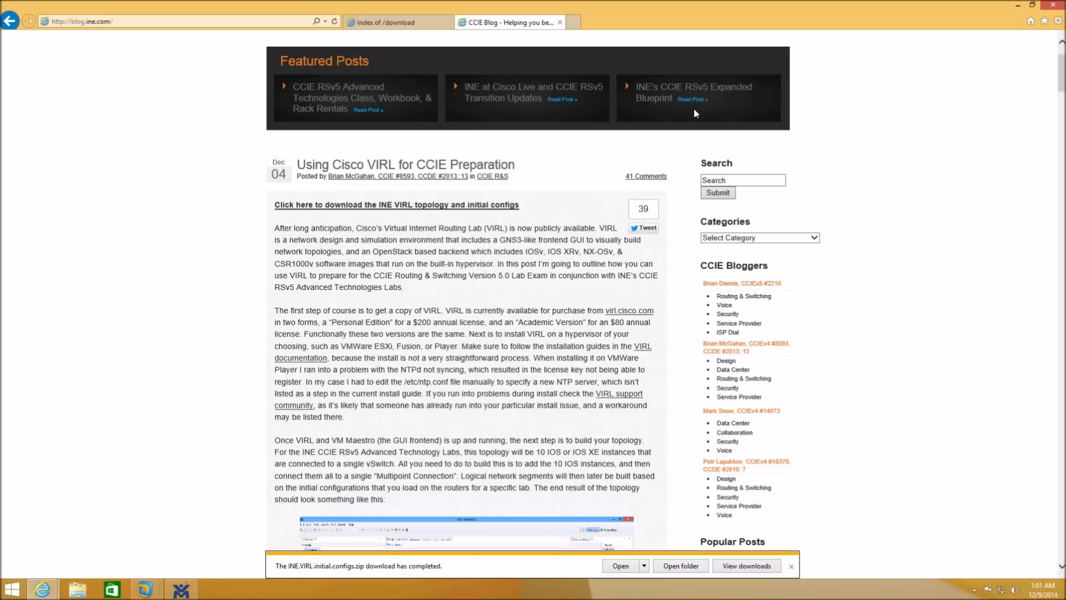
click(1053, 5)
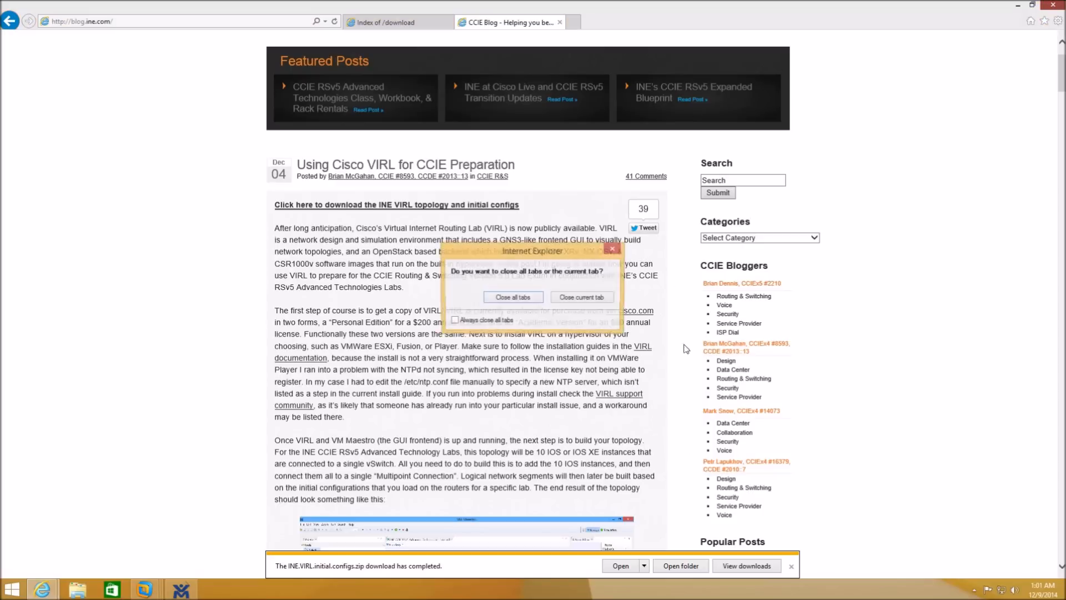
click(569, 300)
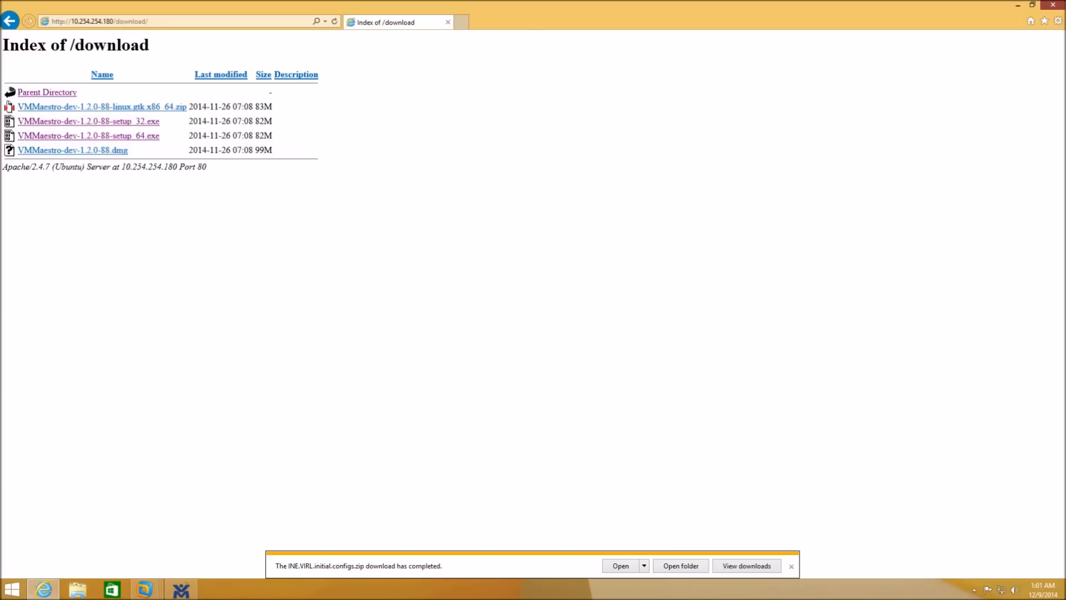
- Close Internet Explorer and extract all of INE.VIRL.initial.configs.zip to the suggested location
click(1059, 6)
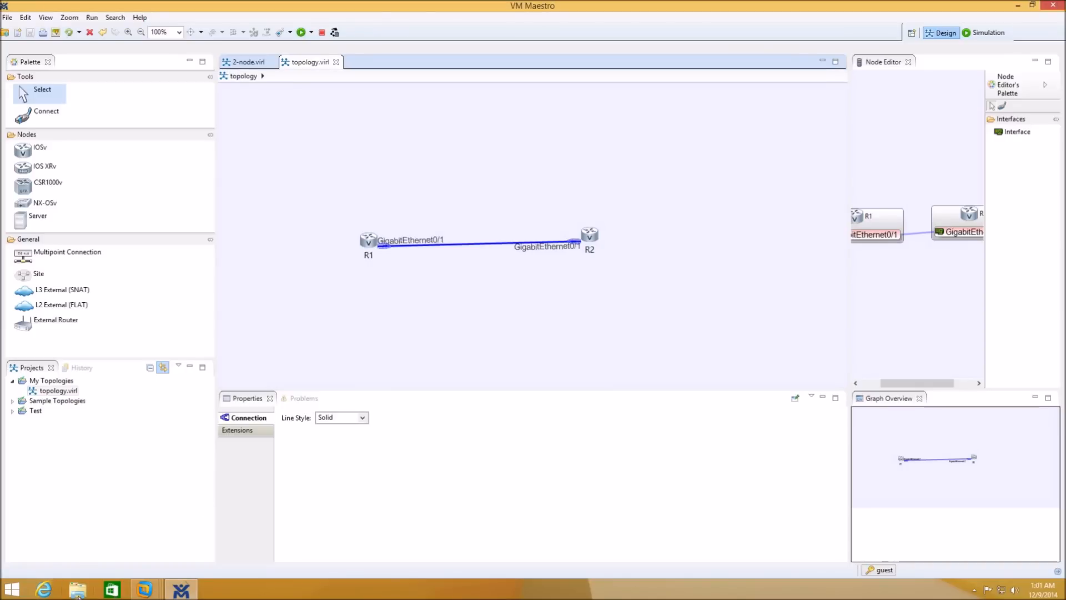
click(79, 595)
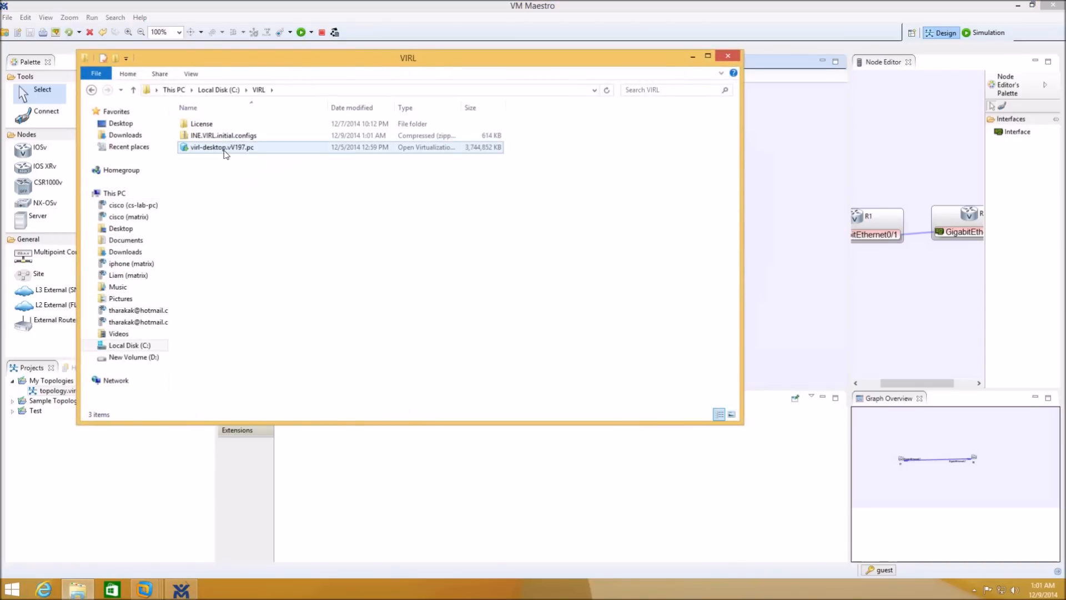
double_click(226, 134)
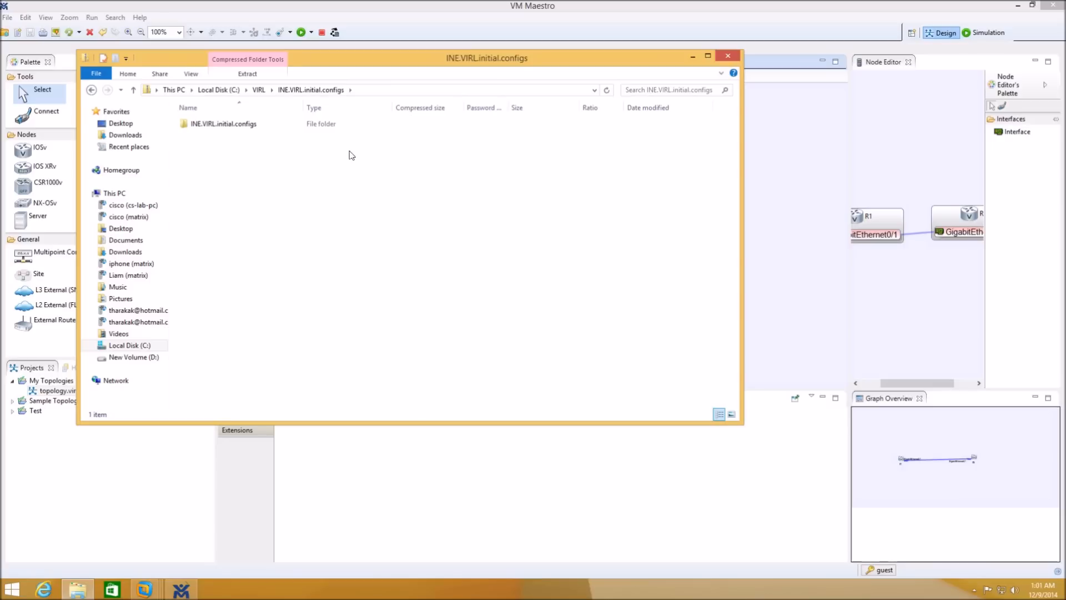
click(246, 74)
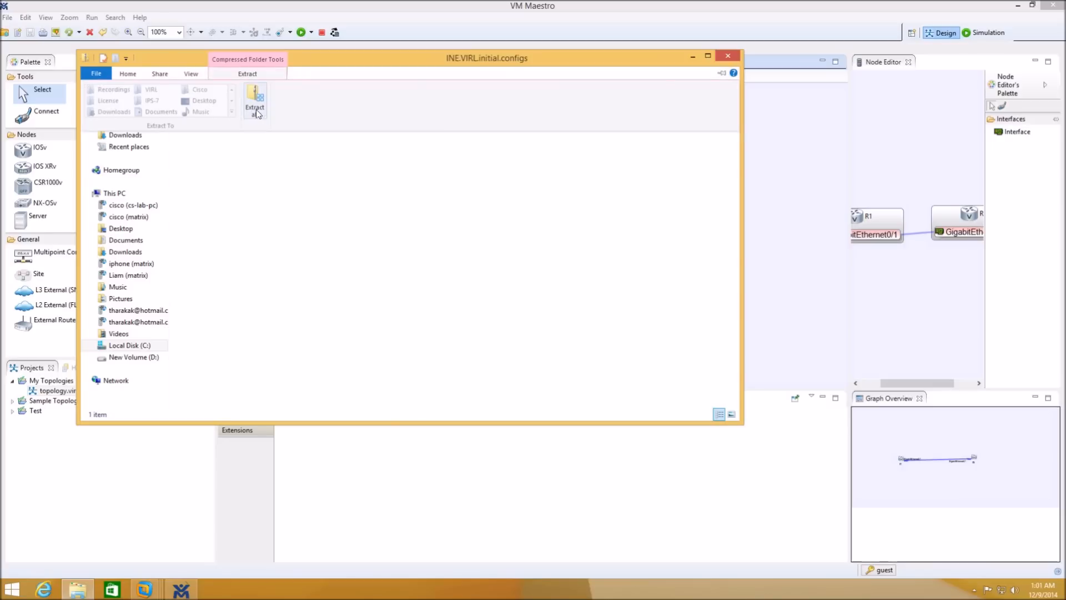
click(252, 103)
click(637, 403)
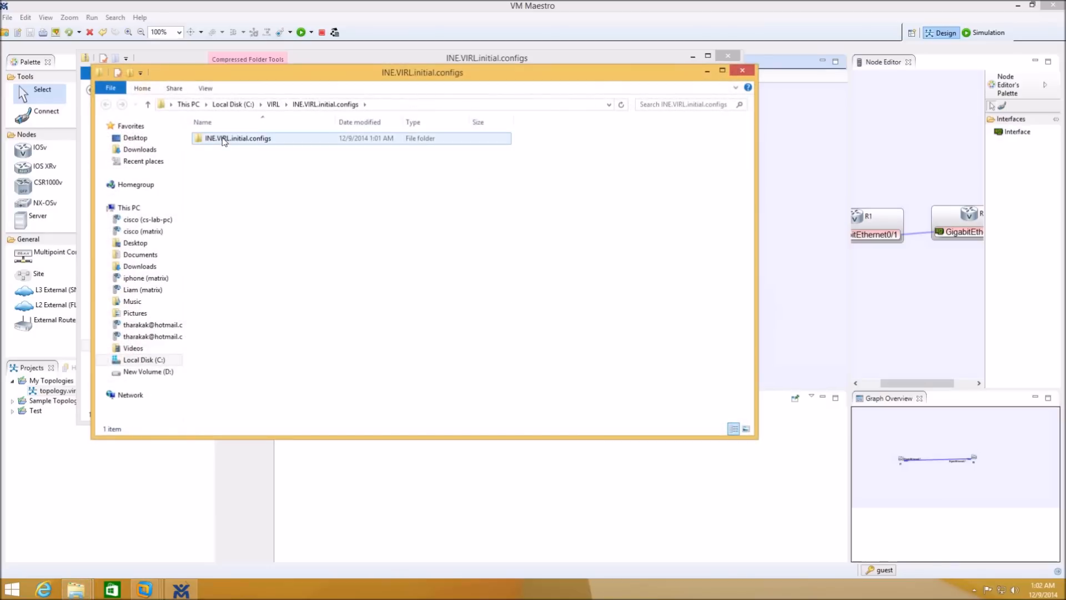
- Copy the INE CCIE RSv5 .virl file from the extracted folder and go back to C:\VIRL
double_click(224, 141)
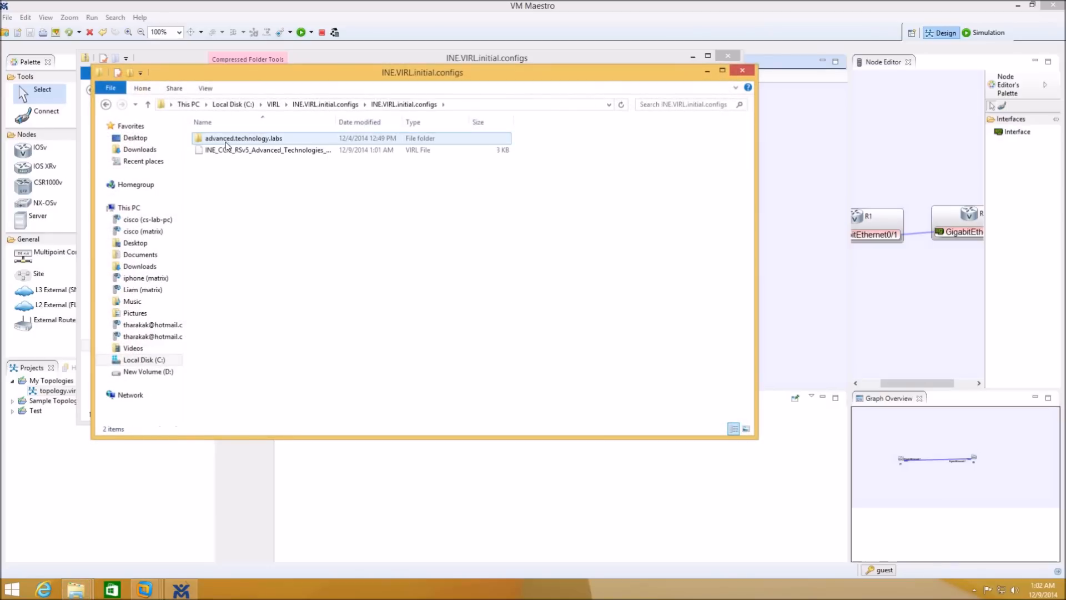
right_click(233, 152)
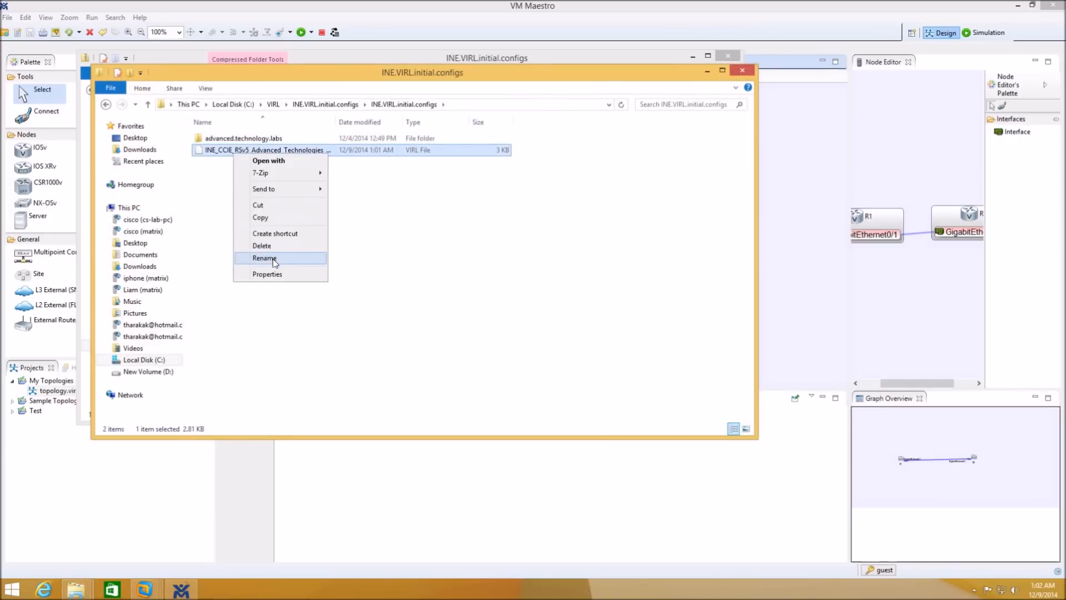
click(270, 219)
drag(189, 72, 372, 173)
click(209, 174)
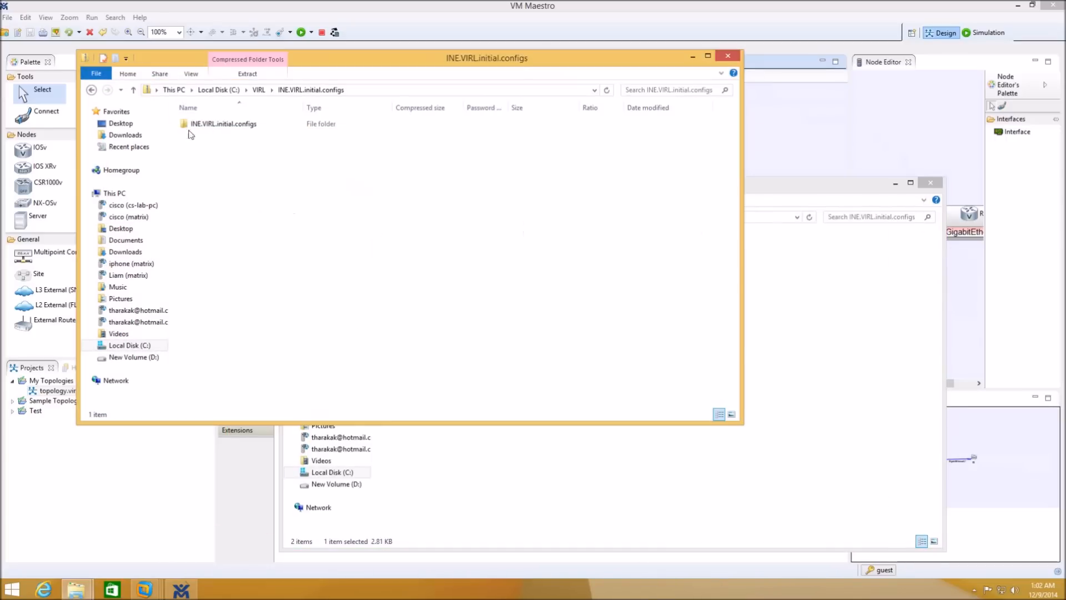
click(259, 90)
right_click(279, 216)
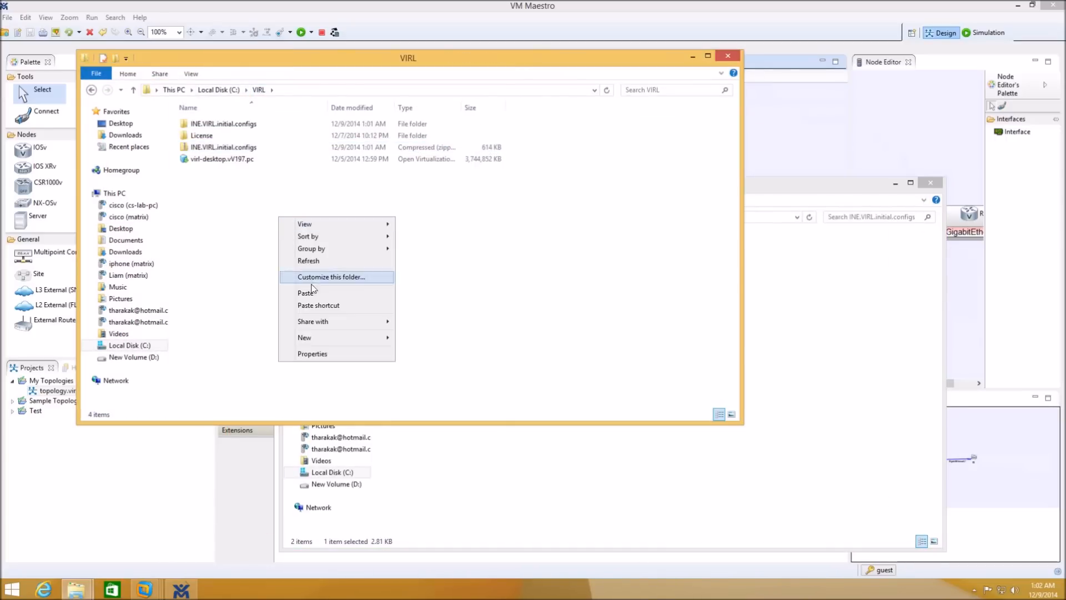
- Create a new folder named INE-VIRL inside C:\VIRL
mouse_move(315, 320)
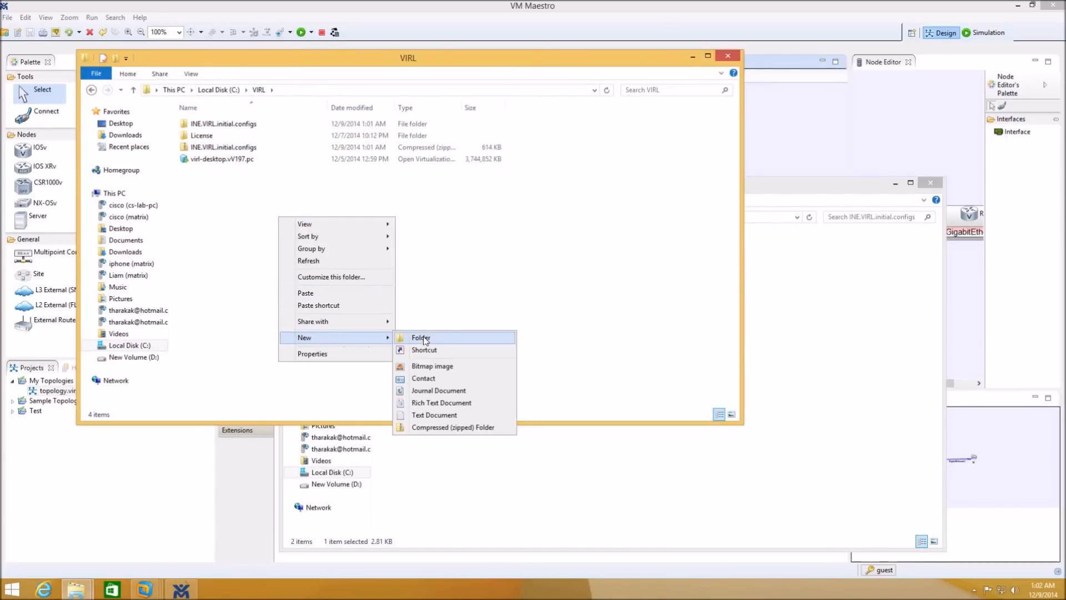
click(426, 339)
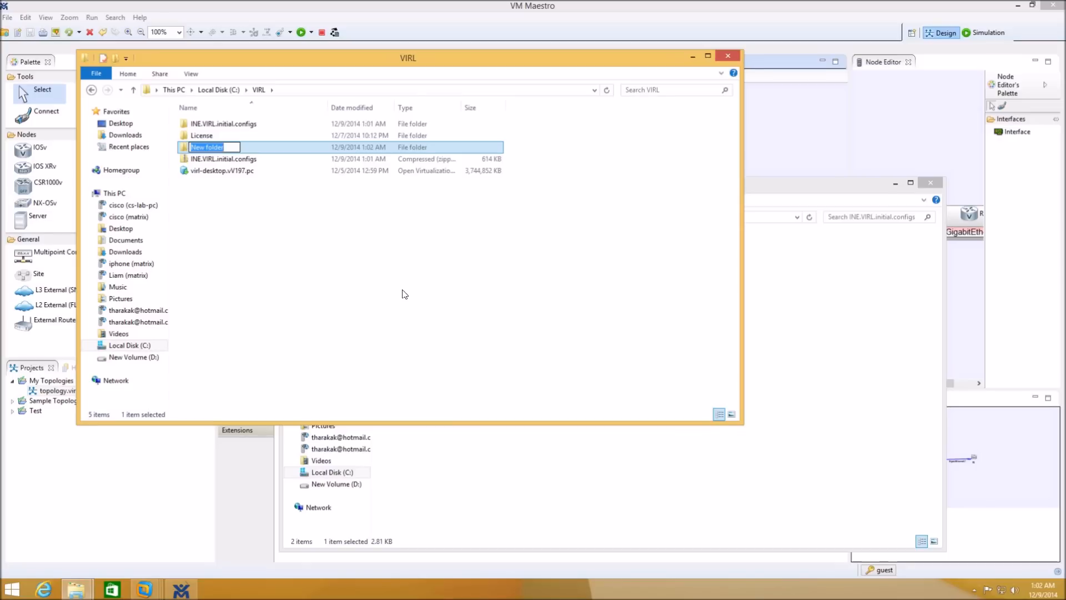
text(INE)
key(BackSpace)
text(-VIR)
click(404, 294)
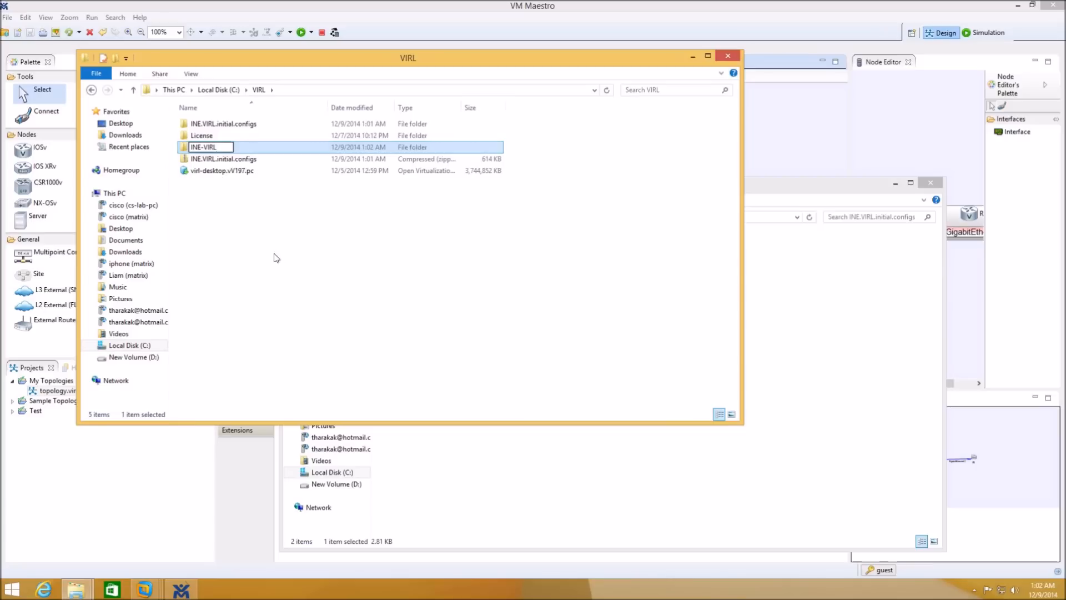
- Paste the copied CCIE topology file into INE-VIRL and close both Explorer windows
double_click(209, 140)
right_click(263, 189)
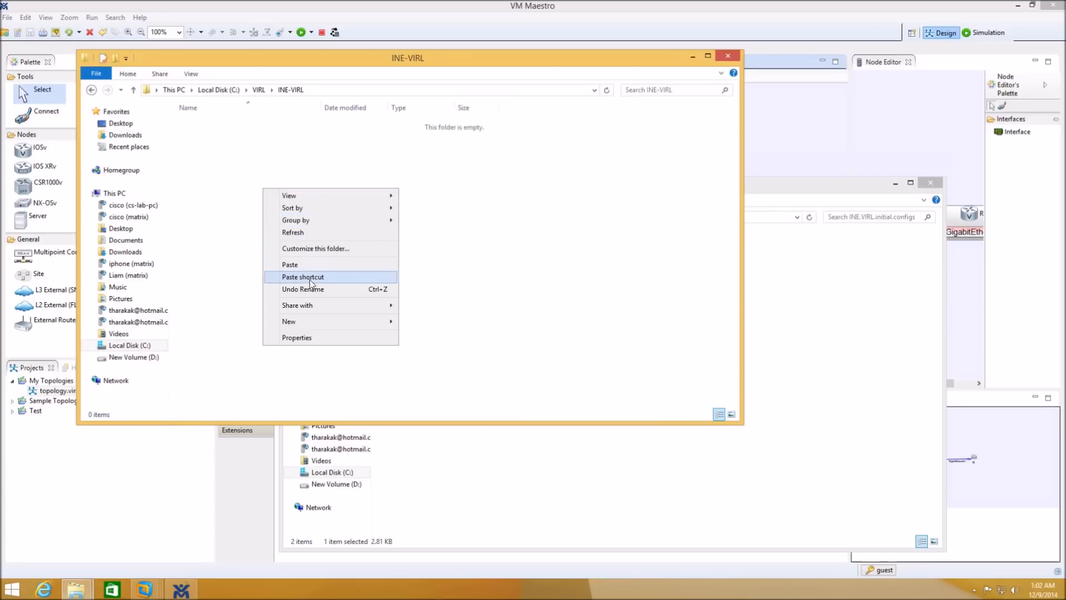
click(300, 264)
click(720, 59)
click(932, 185)
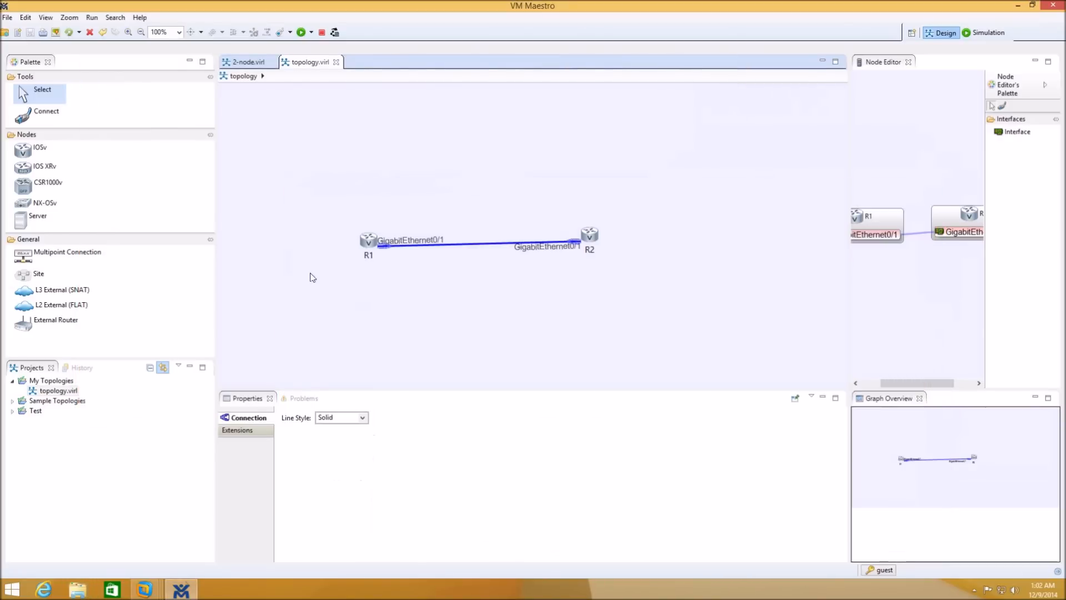
- Start importing a topology file from the file system into My Topologies
click(61, 382)
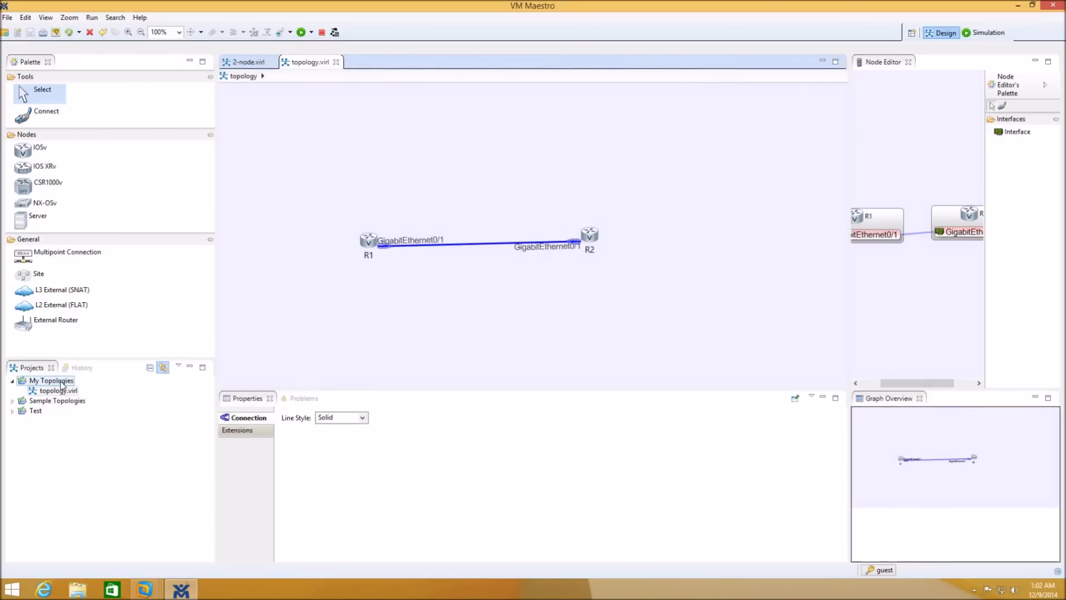
right_click(62, 384)
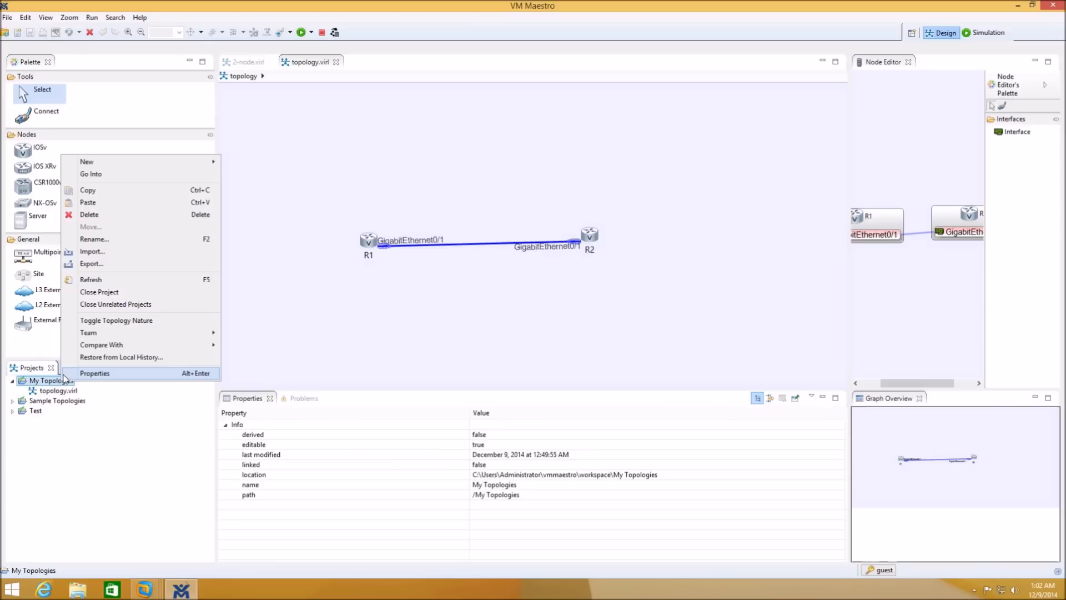
click(109, 254)
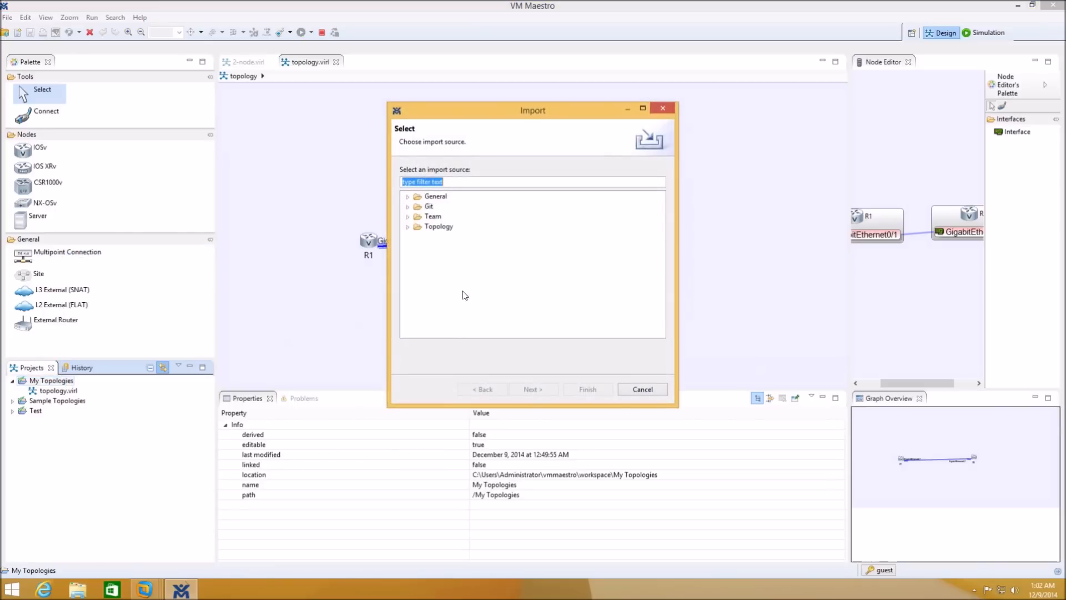
click(407, 227)
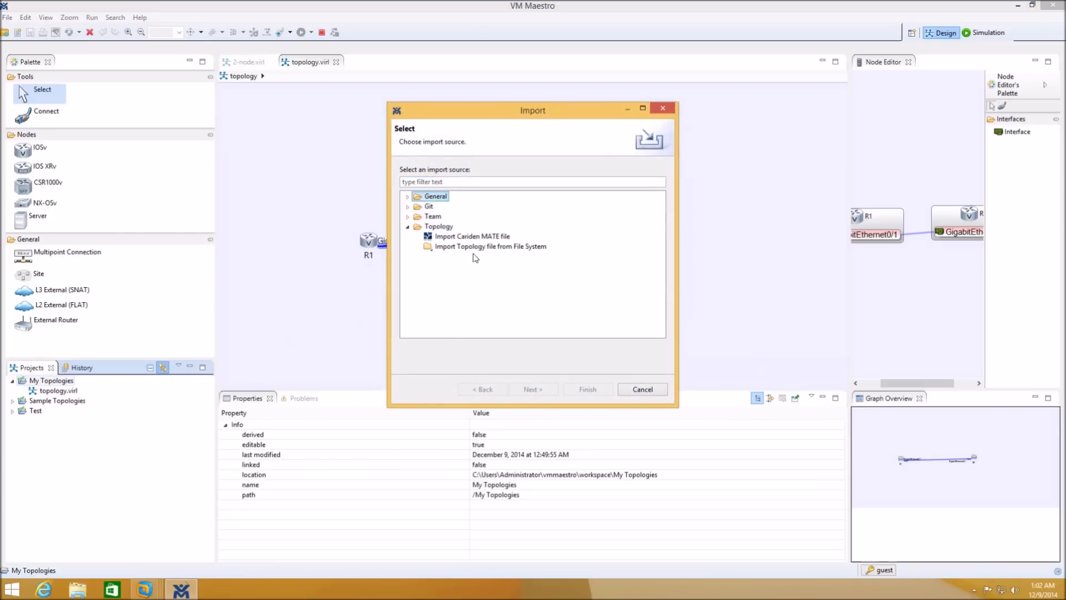
click(476, 249)
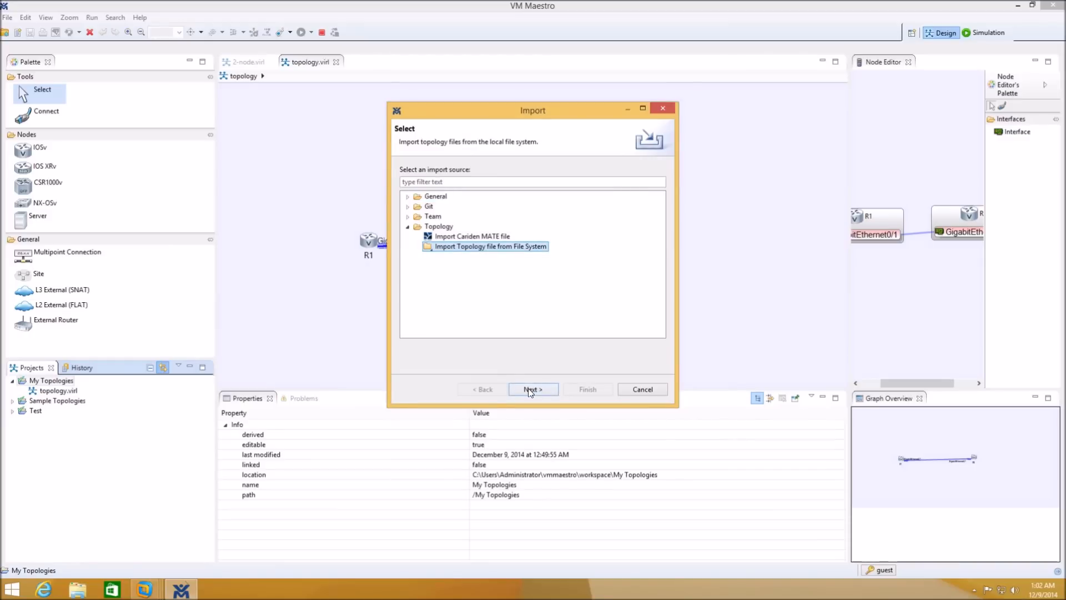
click(530, 390)
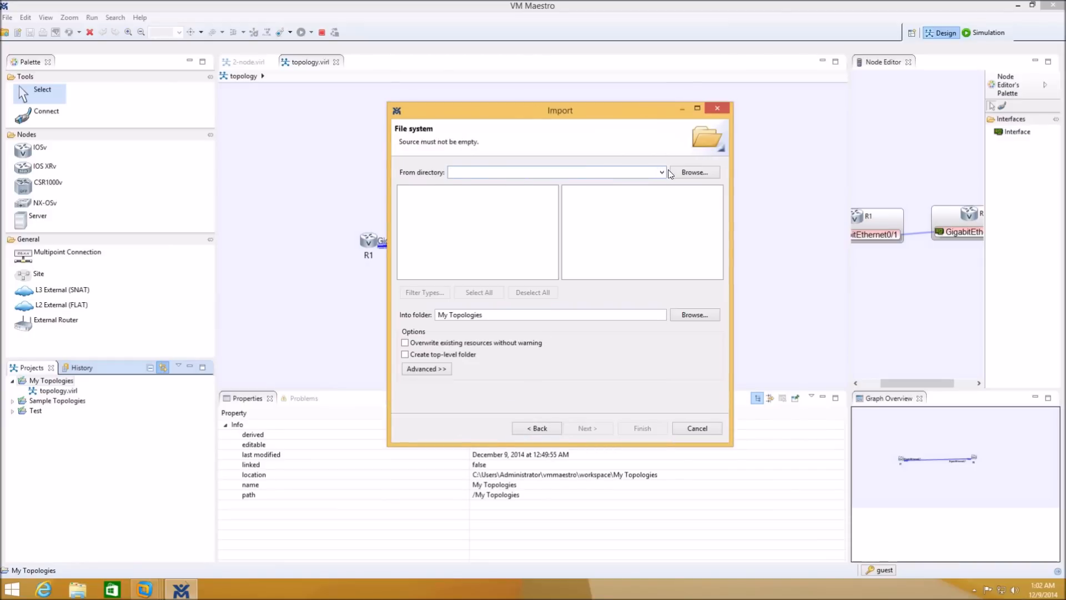
- Import INE_CCIE_RSv5_Advanced_Technologies_Labs.virl from C:\VIRL\INE-VIRL and open it
click(694, 173)
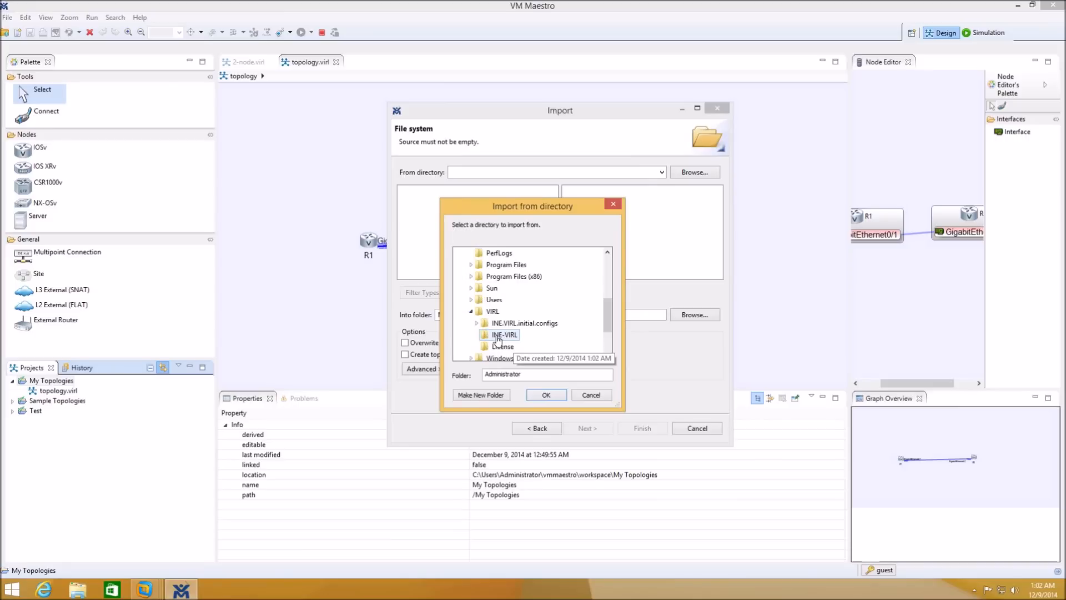
click(498, 339)
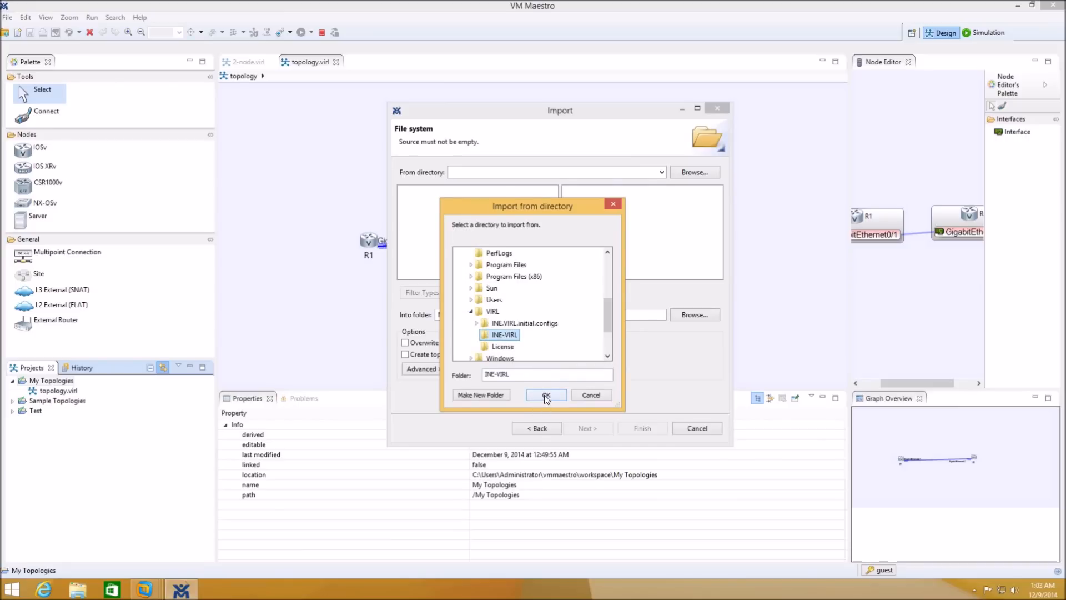
click(544, 396)
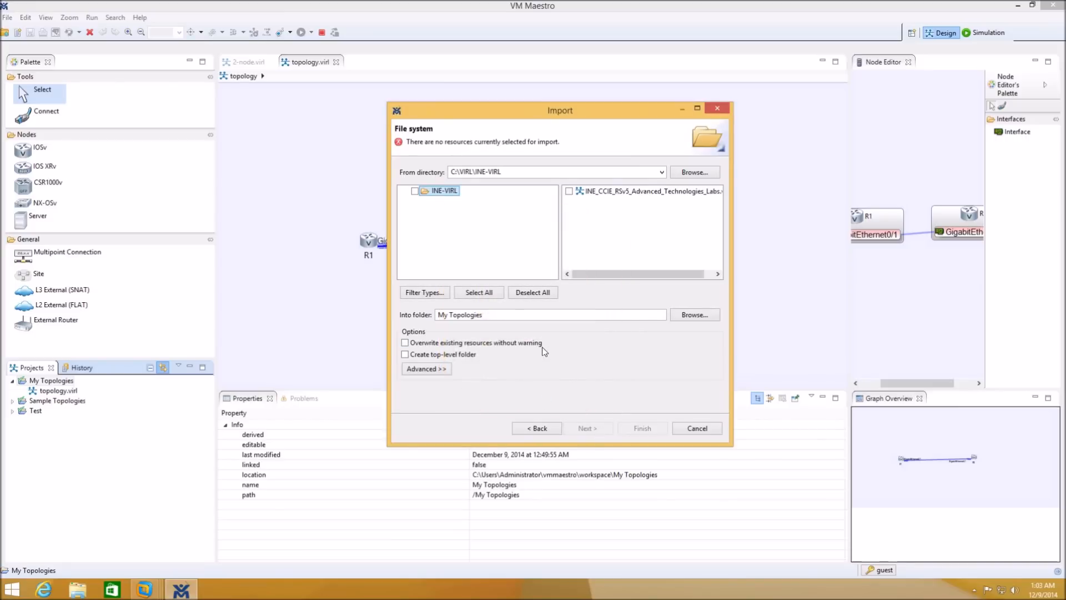
click(569, 191)
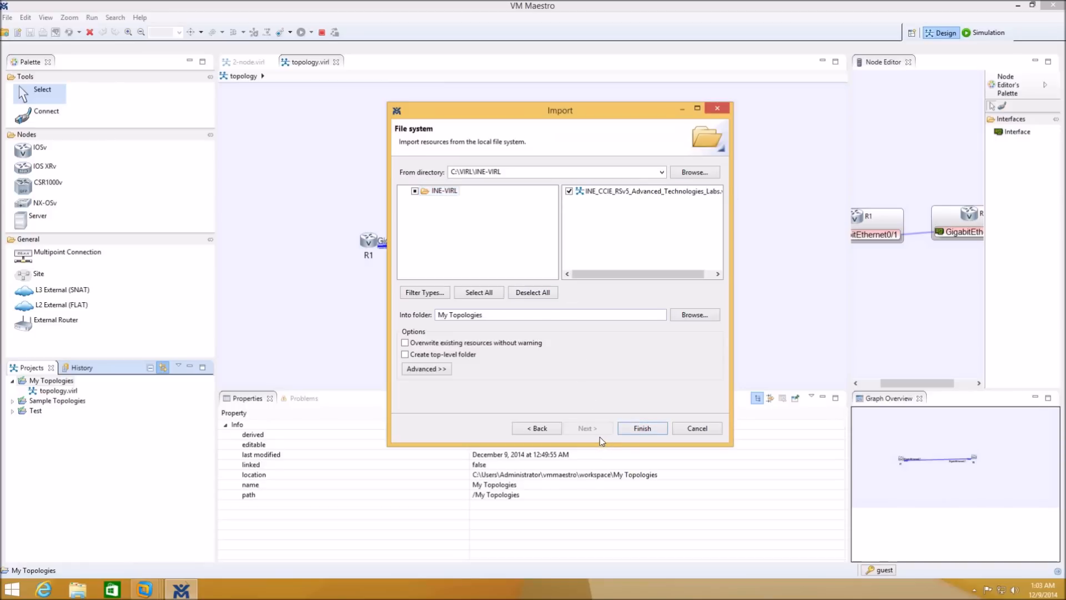
click(641, 428)
click(64, 392)
double_click(66, 392)
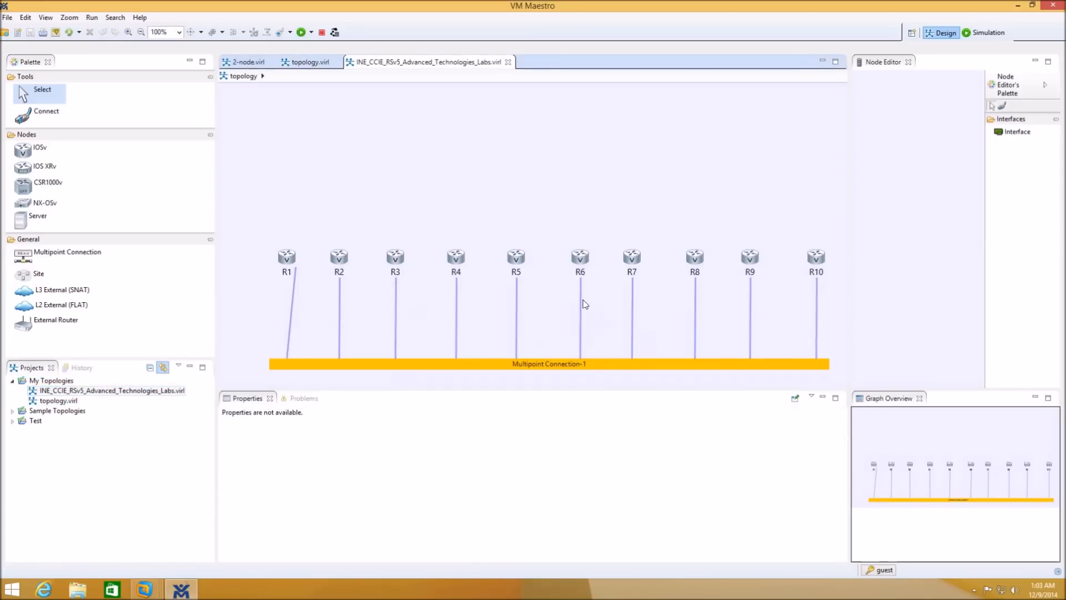
- Launch the ten-router INE topology as a simulation and switch to the Simulation perspective
click(301, 33)
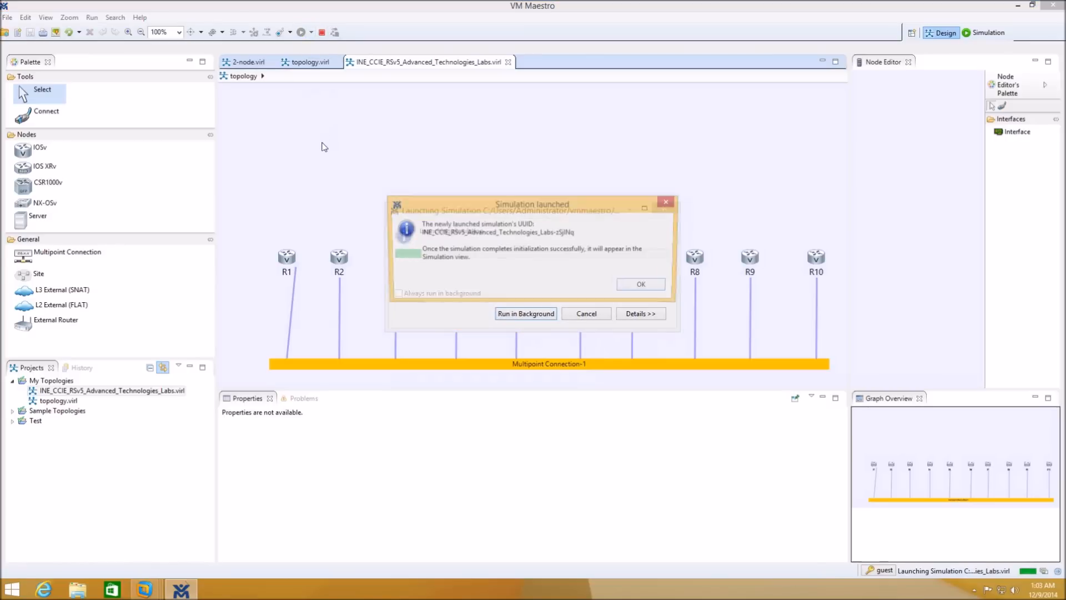
click(644, 286)
click(589, 302)
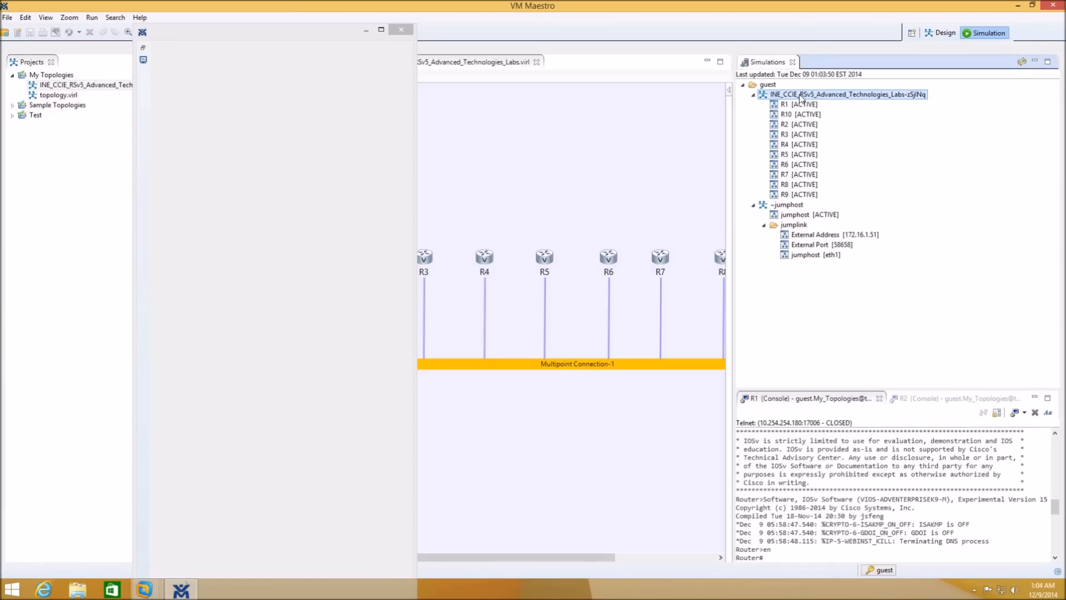
- Telnet to all 10 router console ports and close the duplicate R2 console tab
right_click(801, 97)
mouse_move(826, 151)
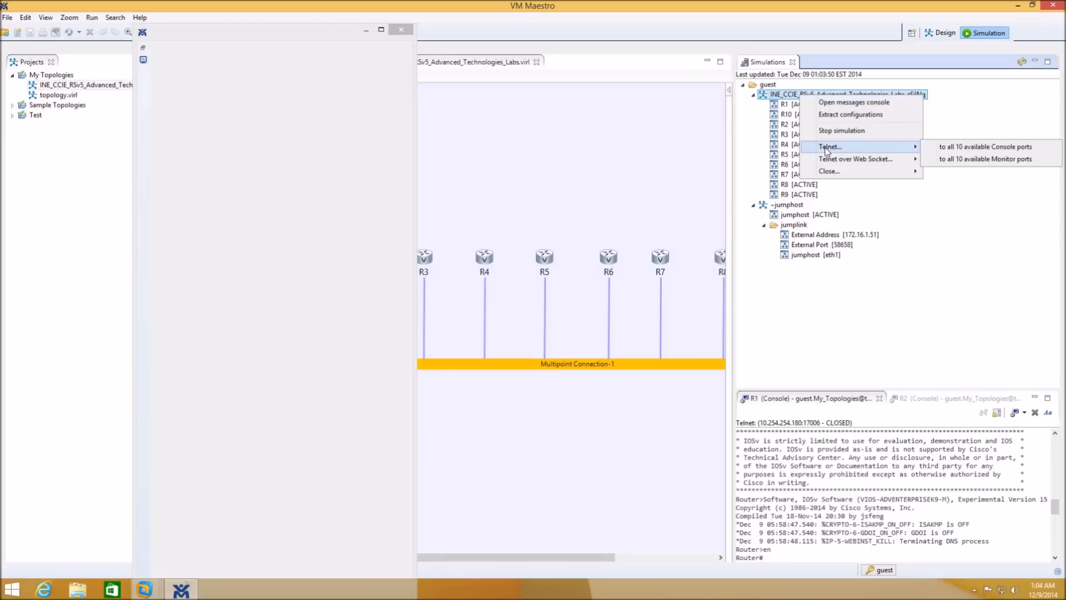
click(946, 147)
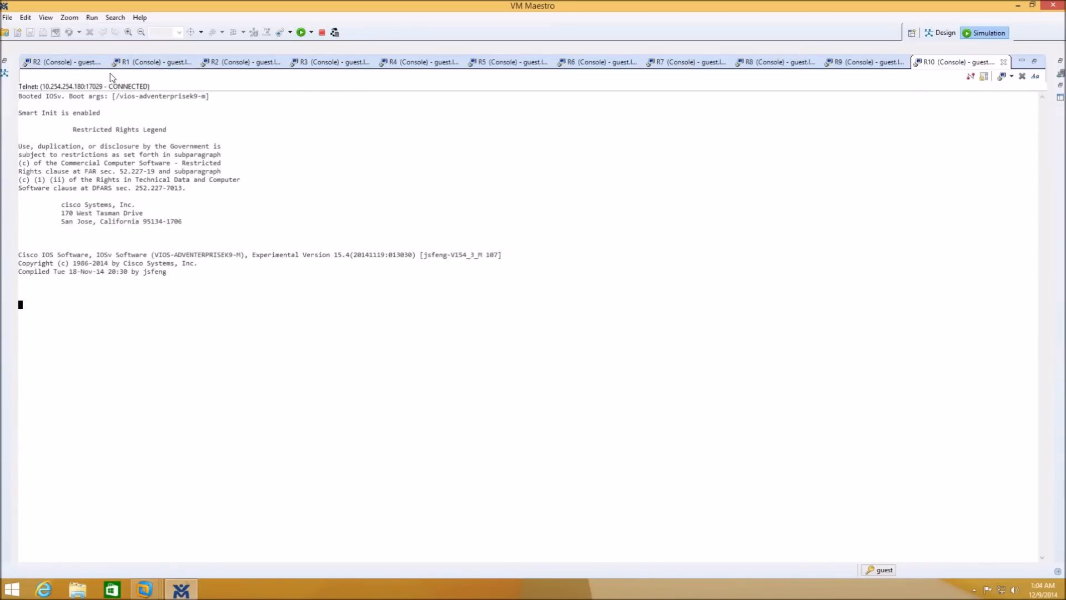
click(103, 62)
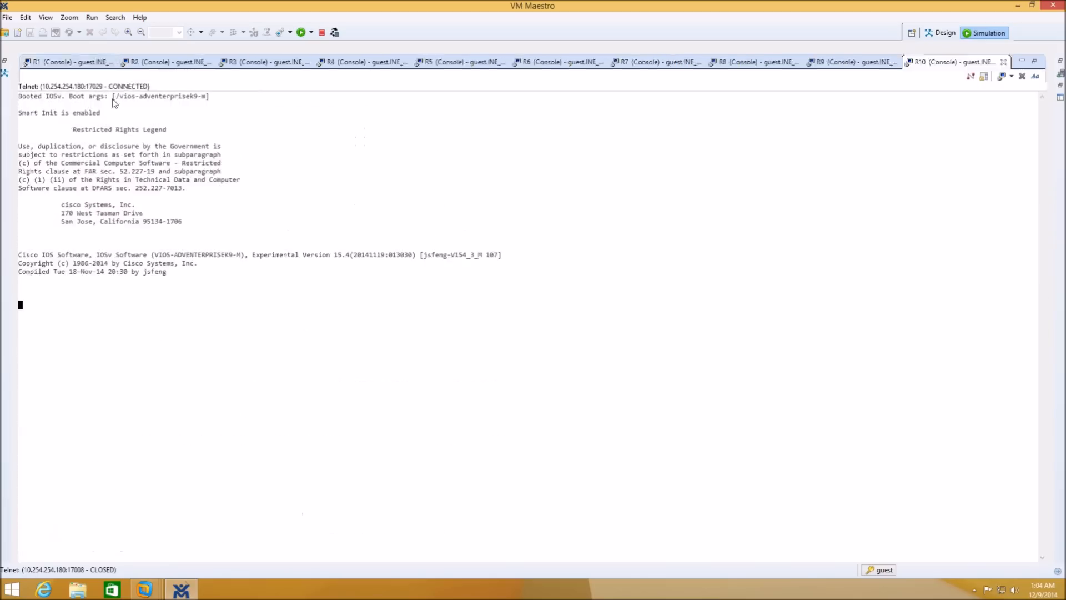